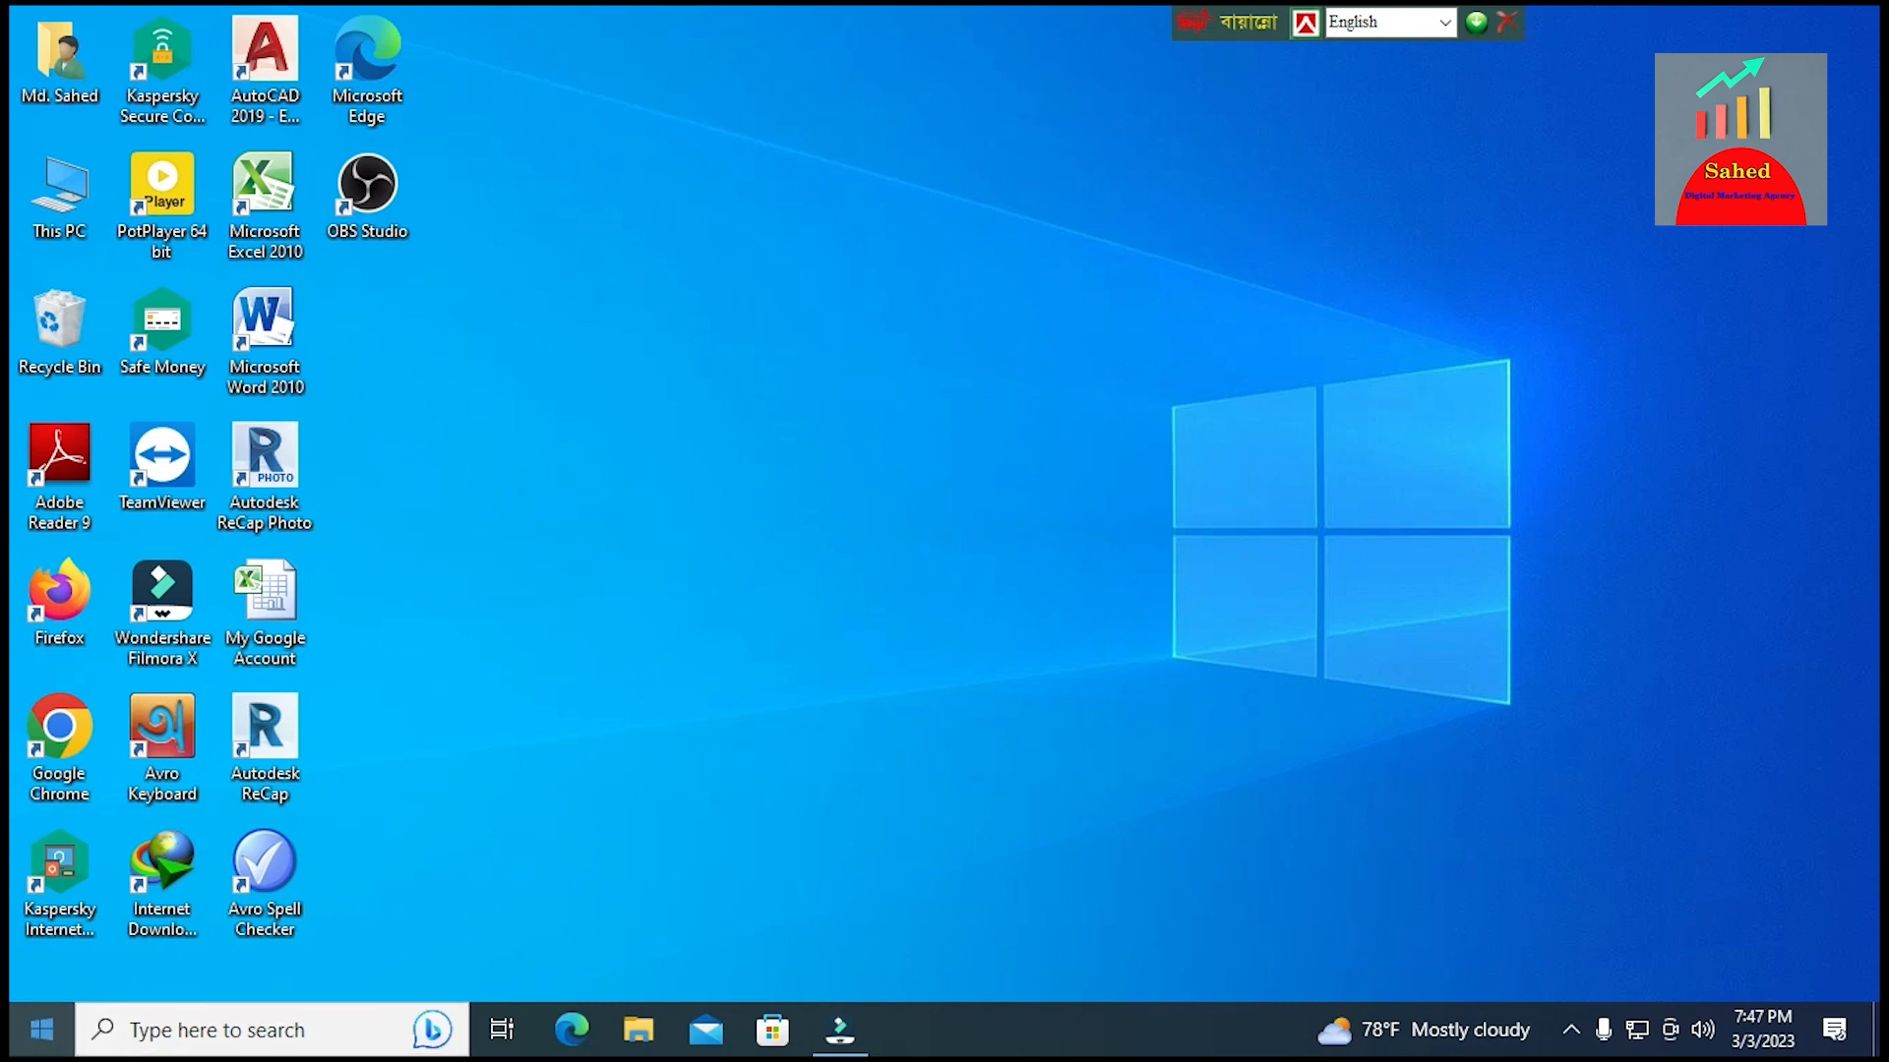
Open Adobe Photoshop 2020 and create a 1280 × 720 px document at 300 ppi in RGB Color with a white background
click(169, 1033)
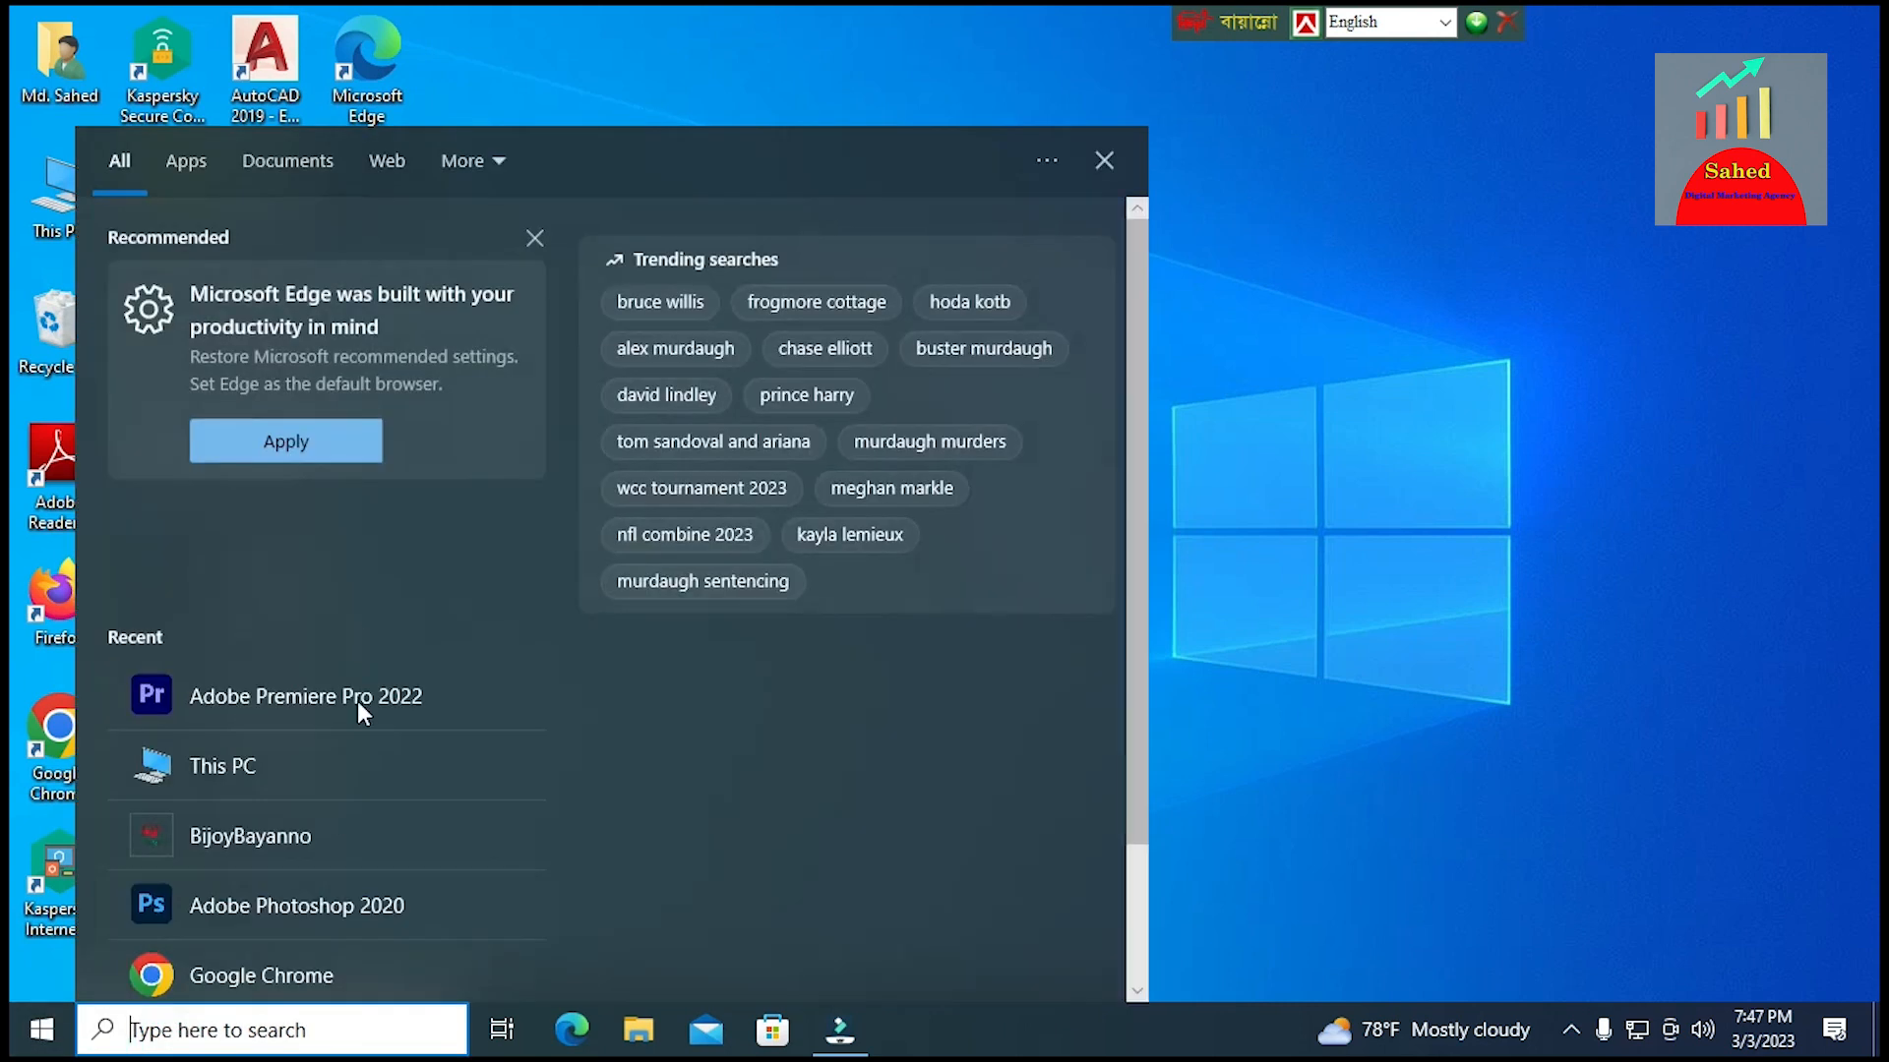
click(295, 920)
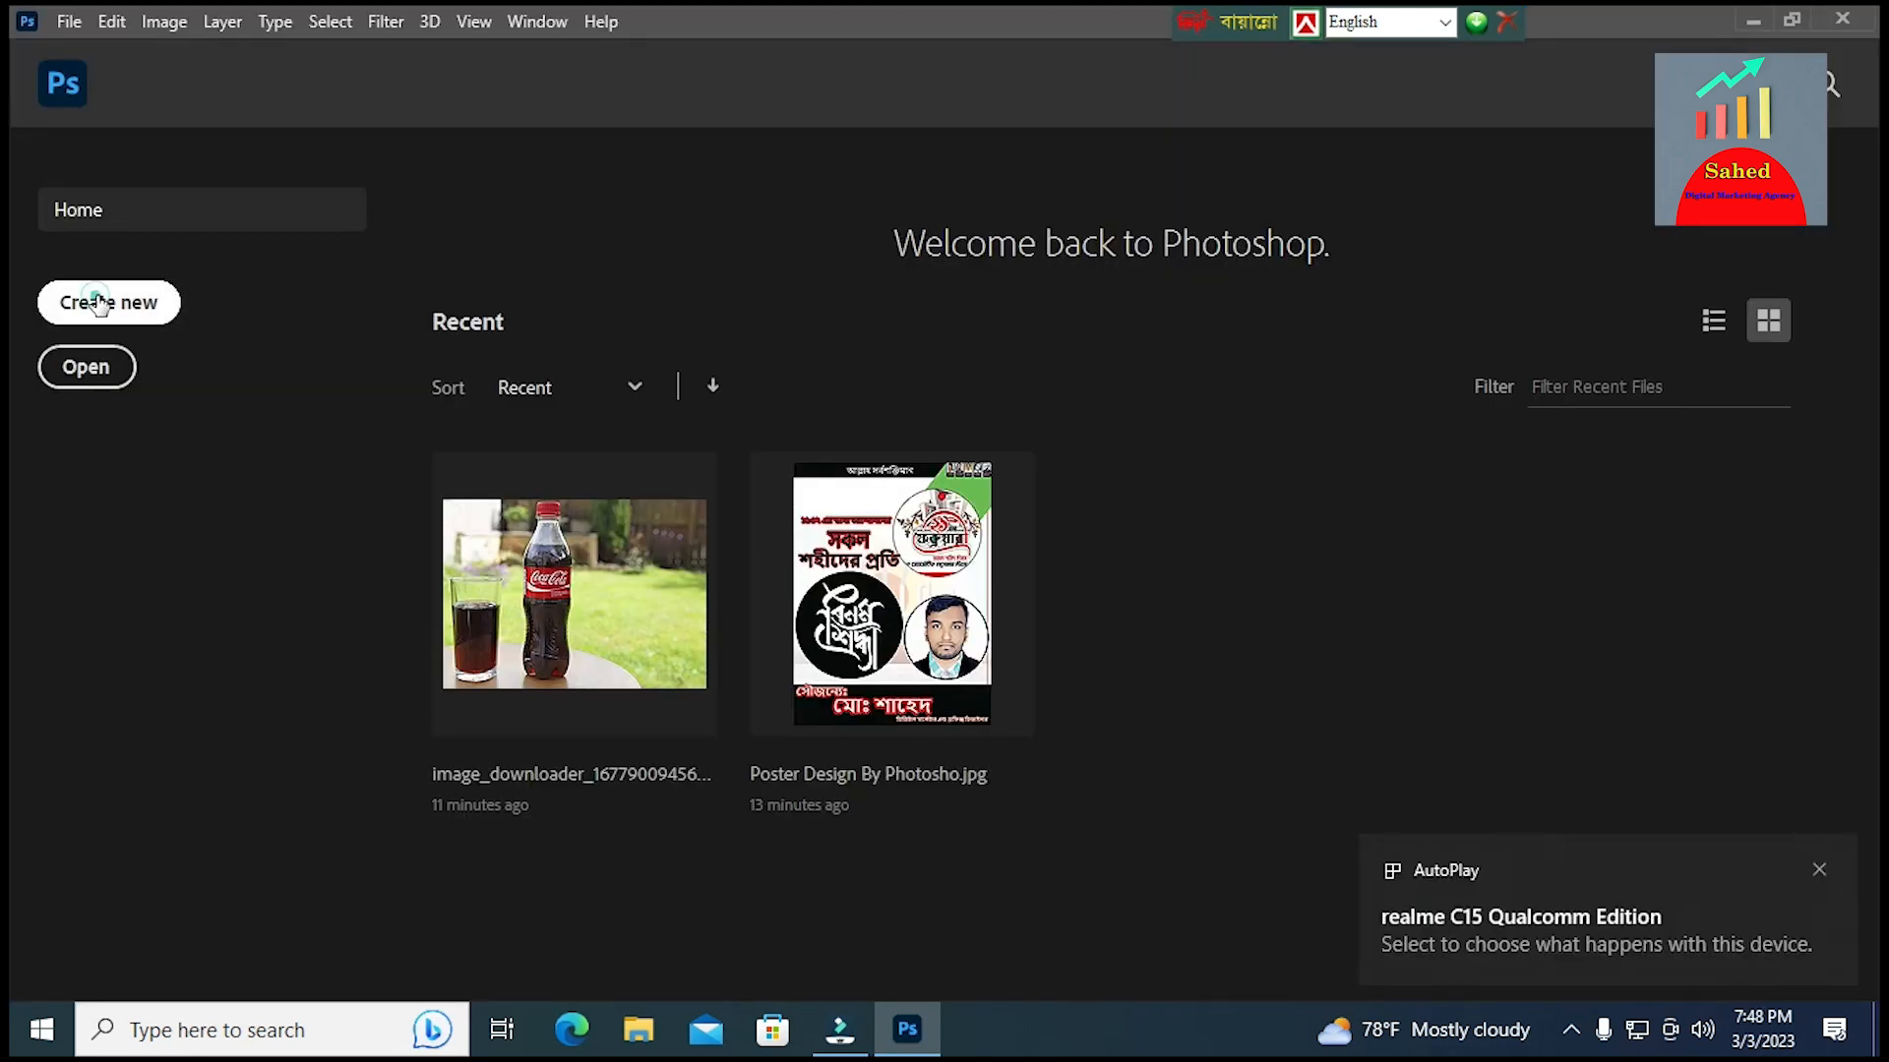
click(98, 303)
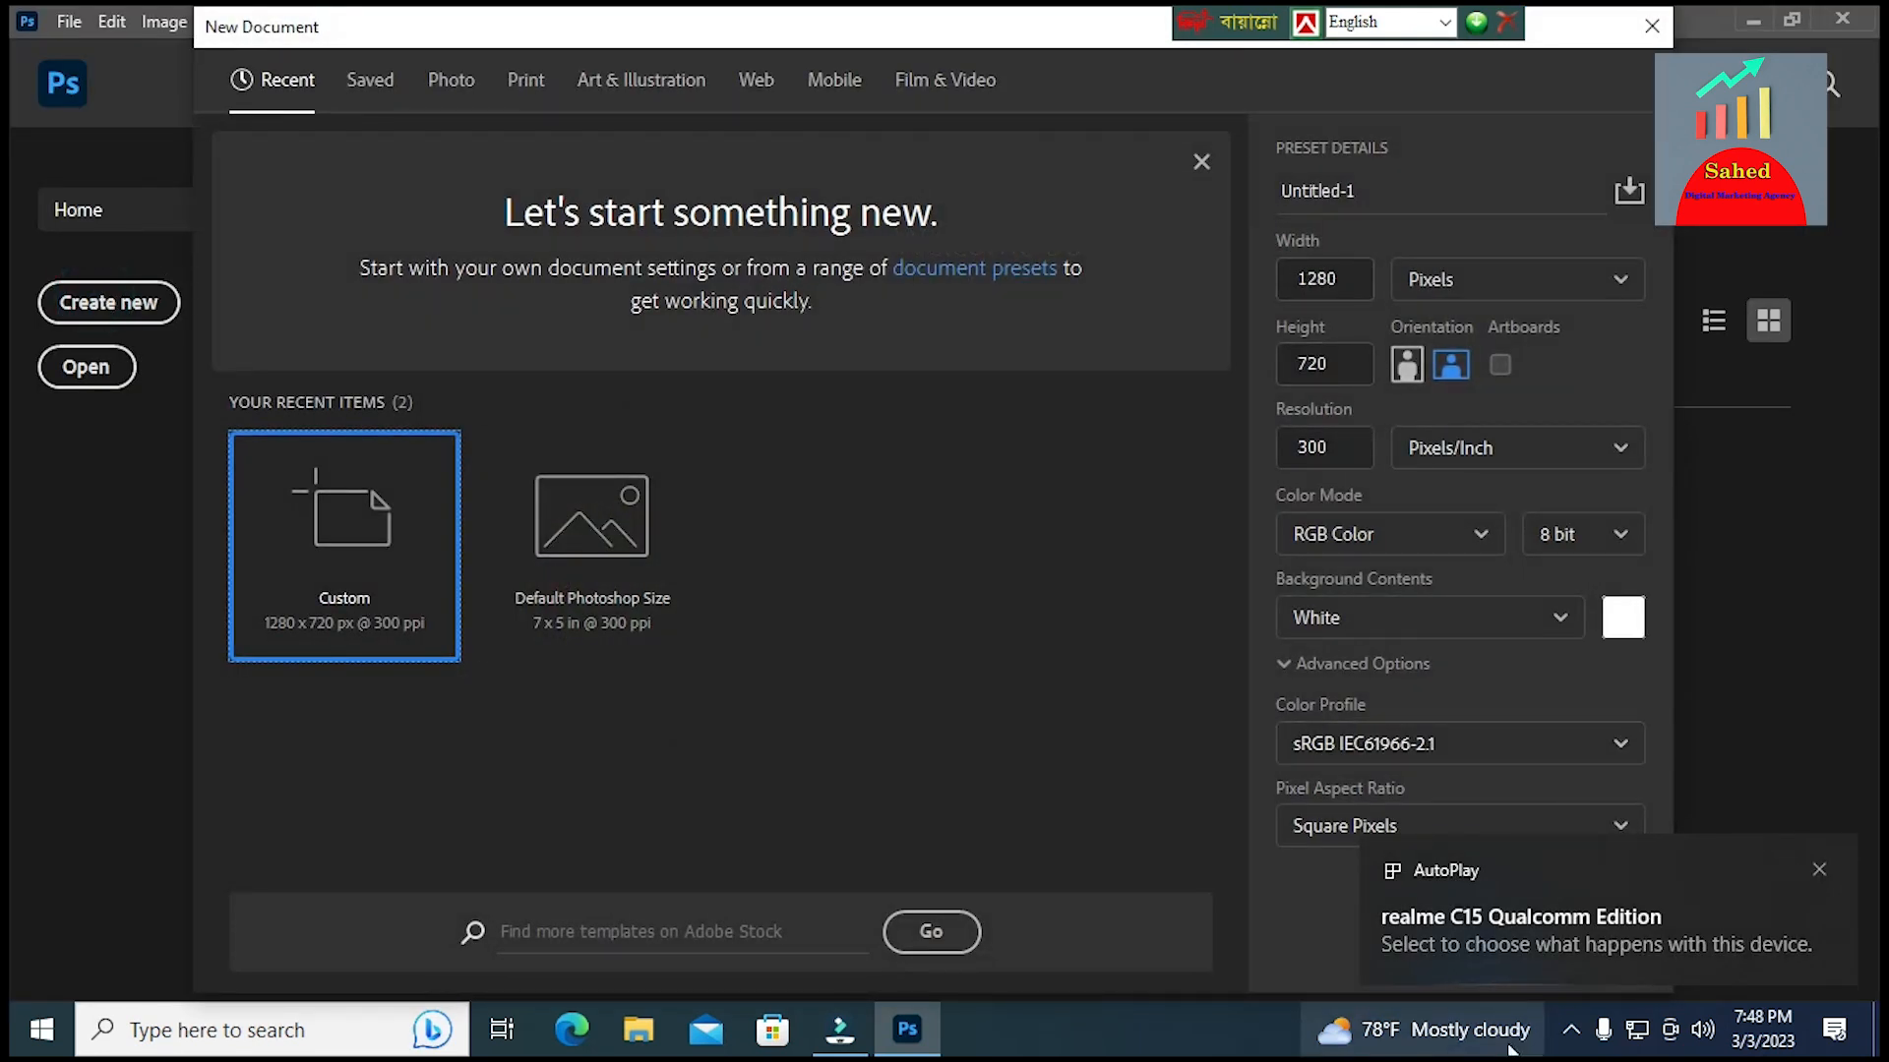
click(1803, 862)
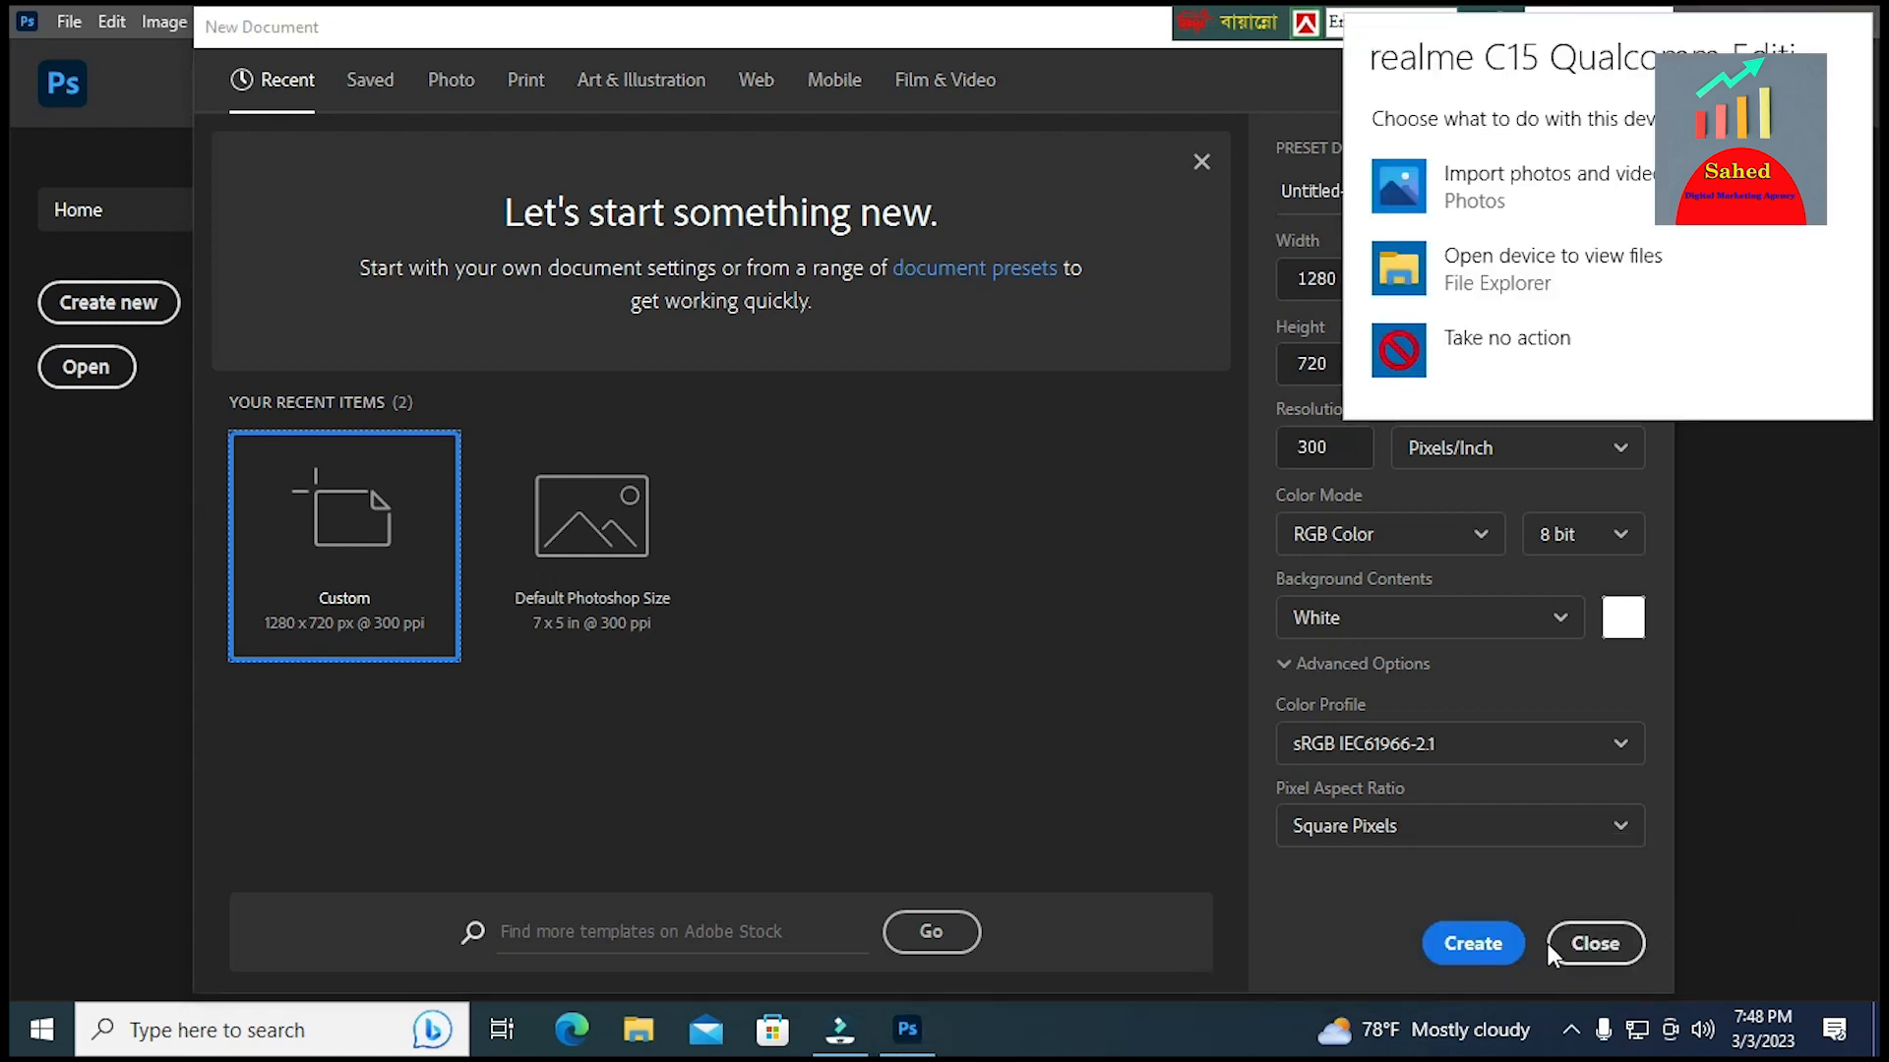
click(1471, 954)
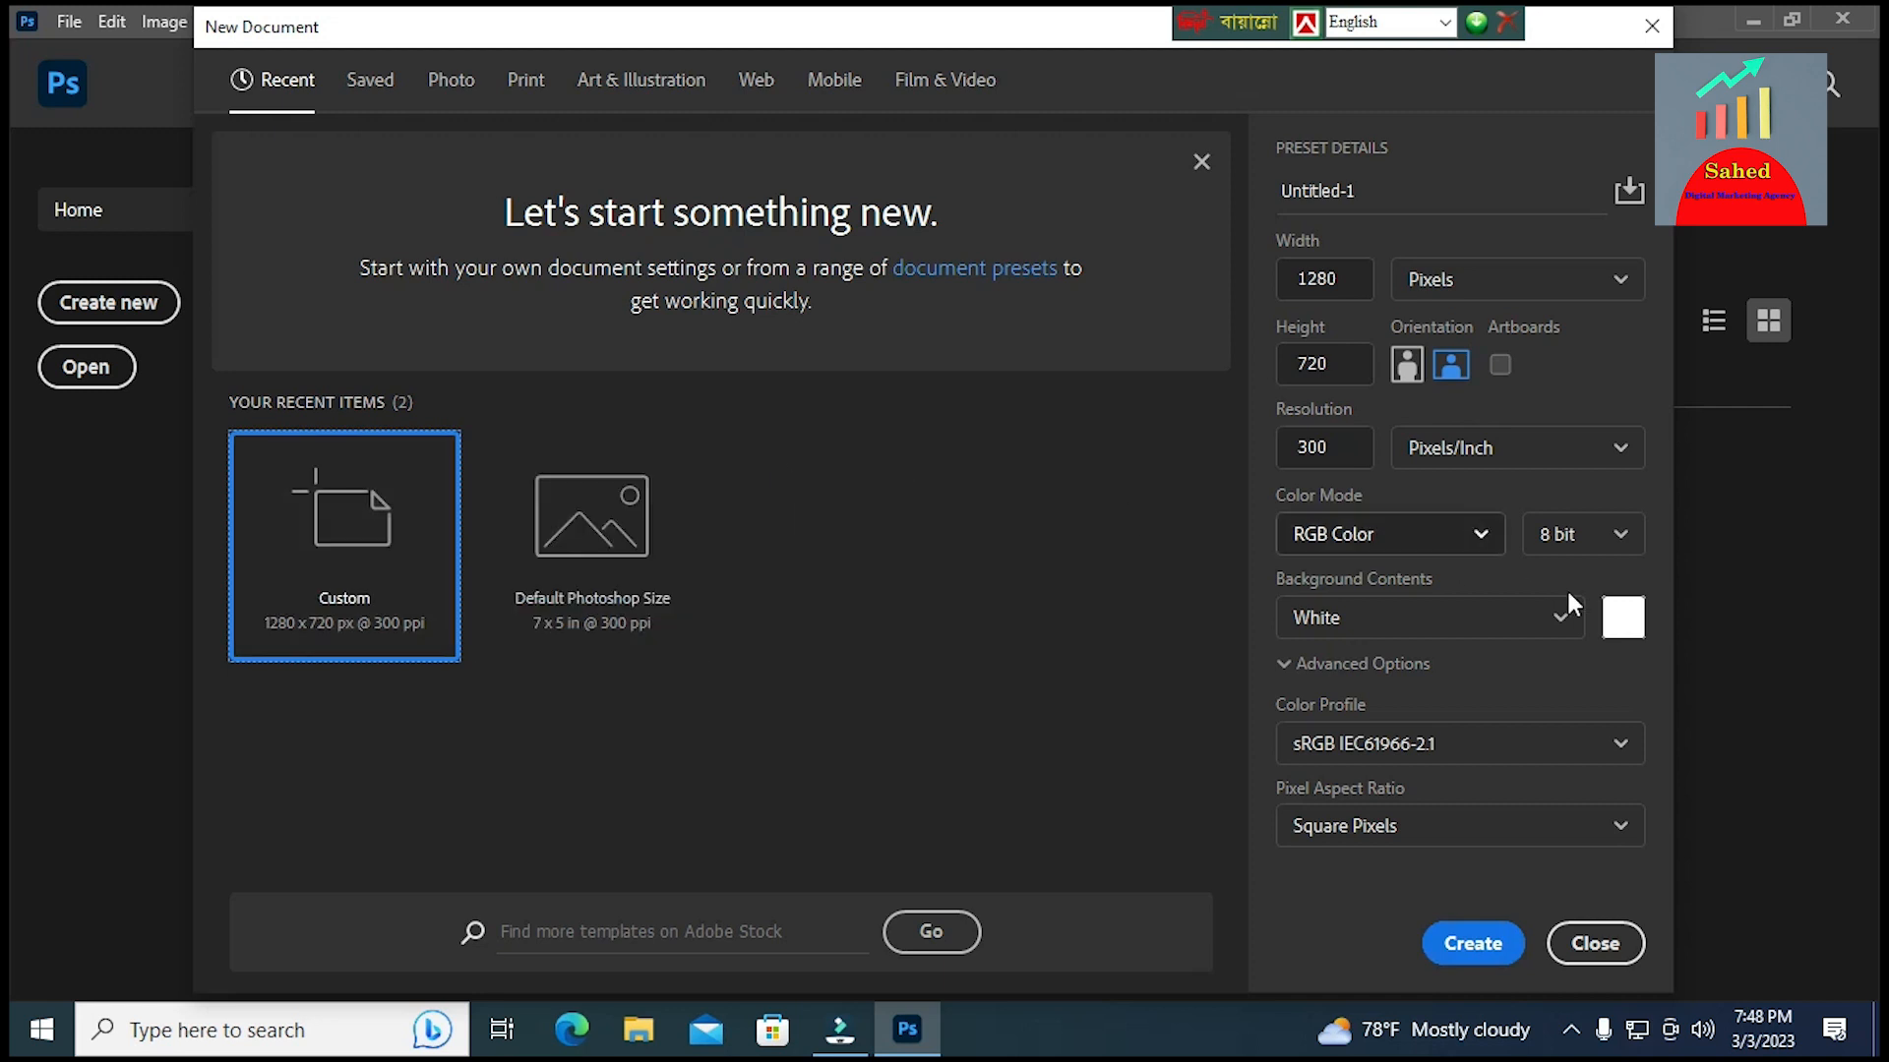
click(1470, 945)
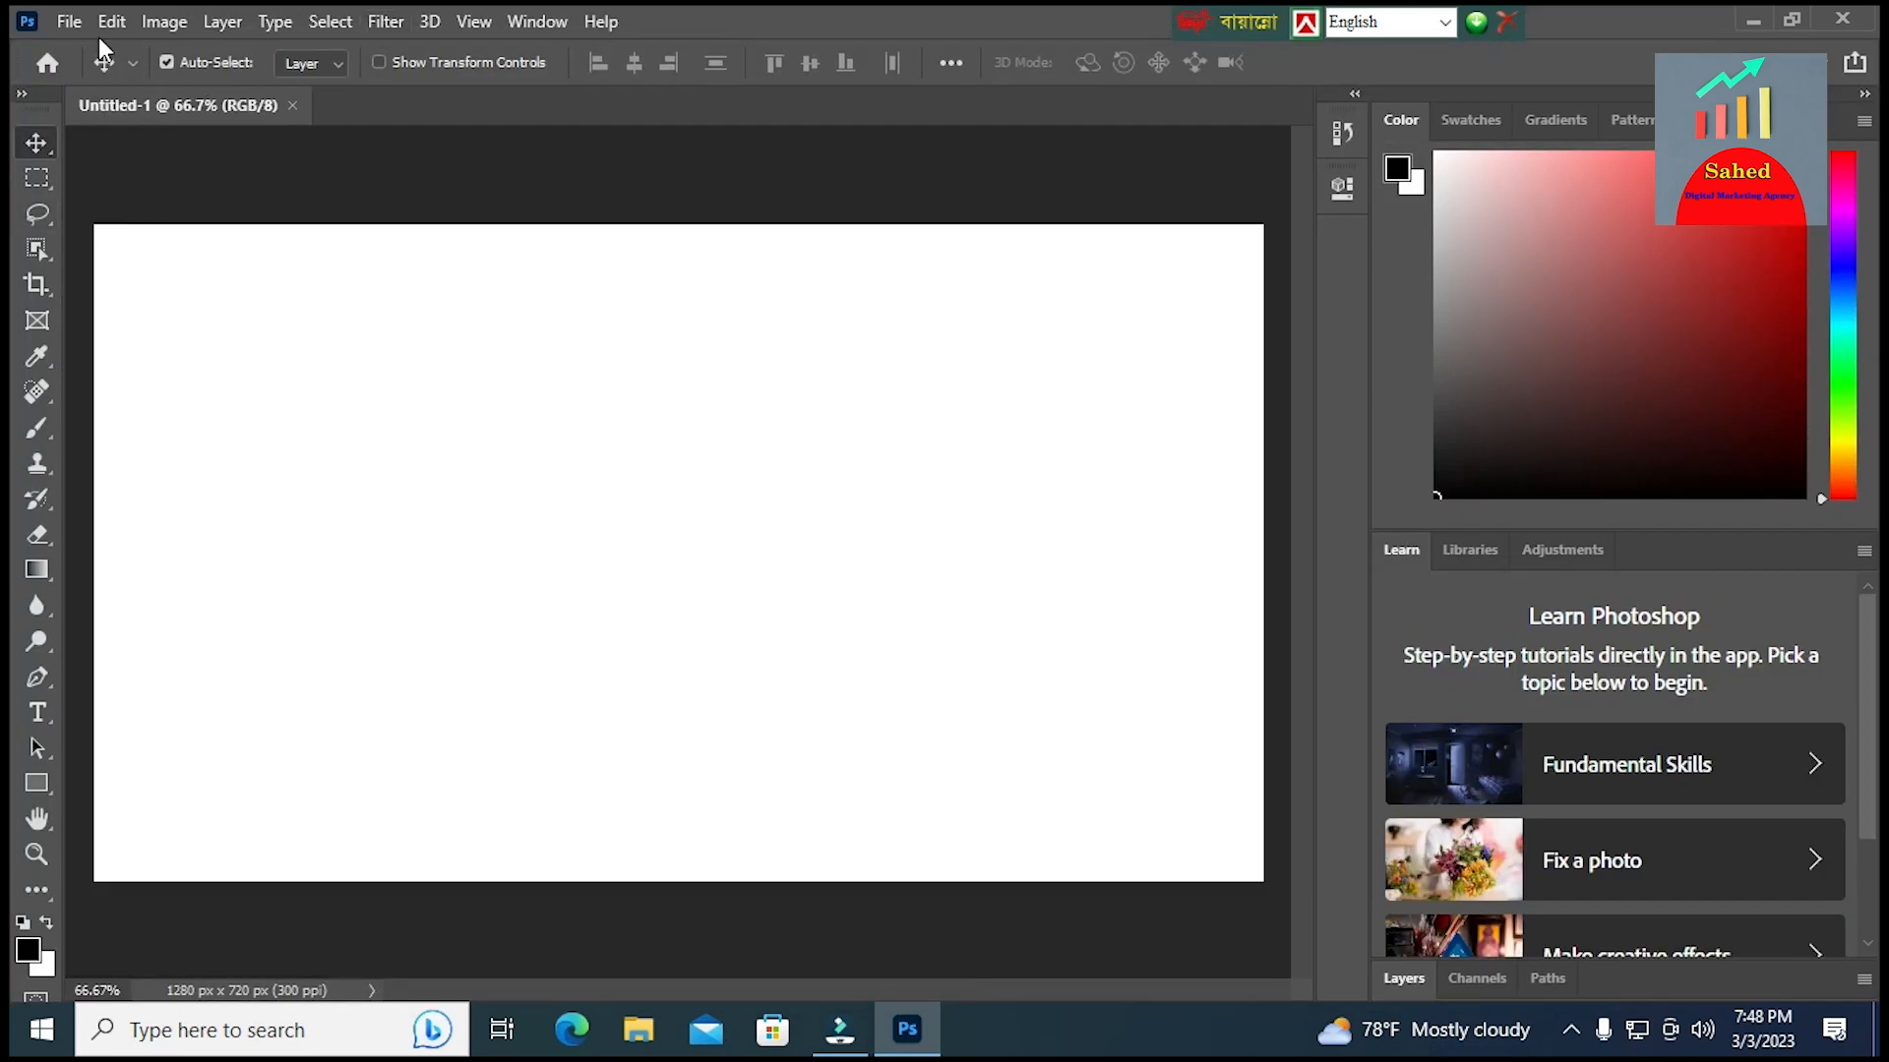
click(64, 21)
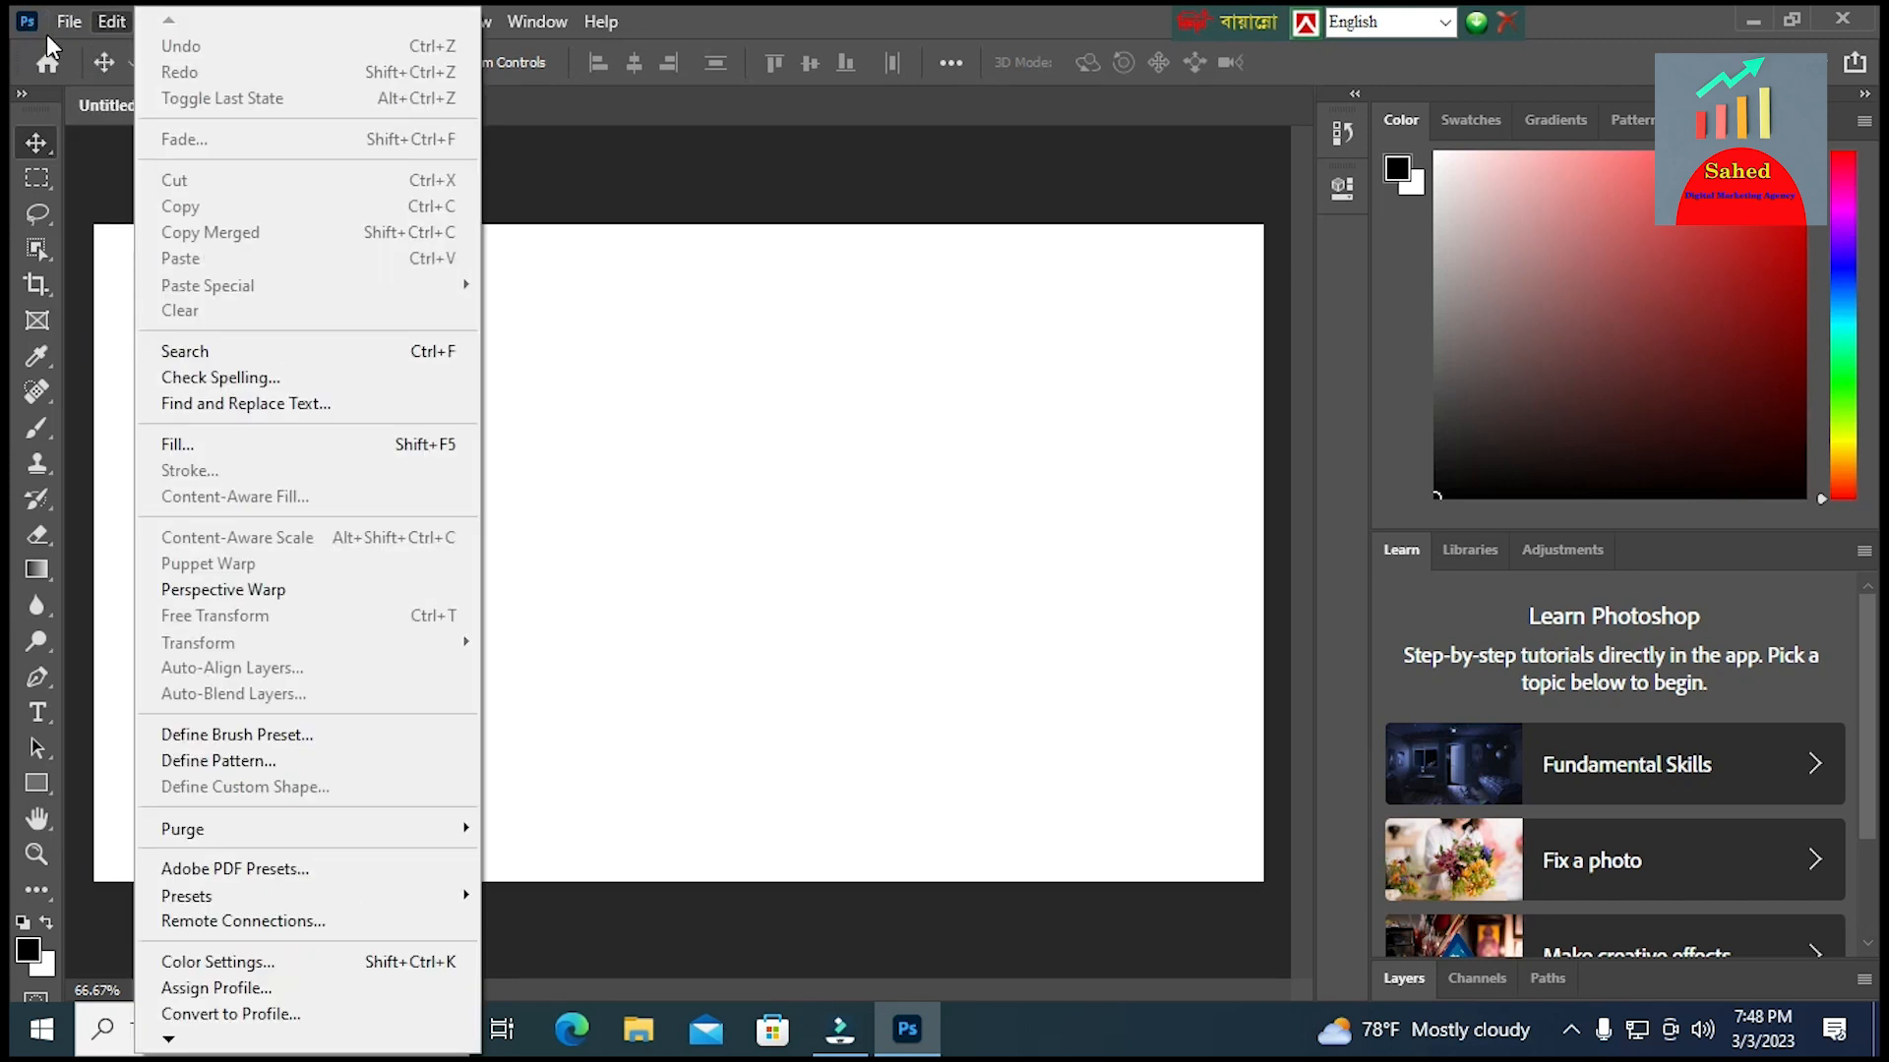
click(85, 76)
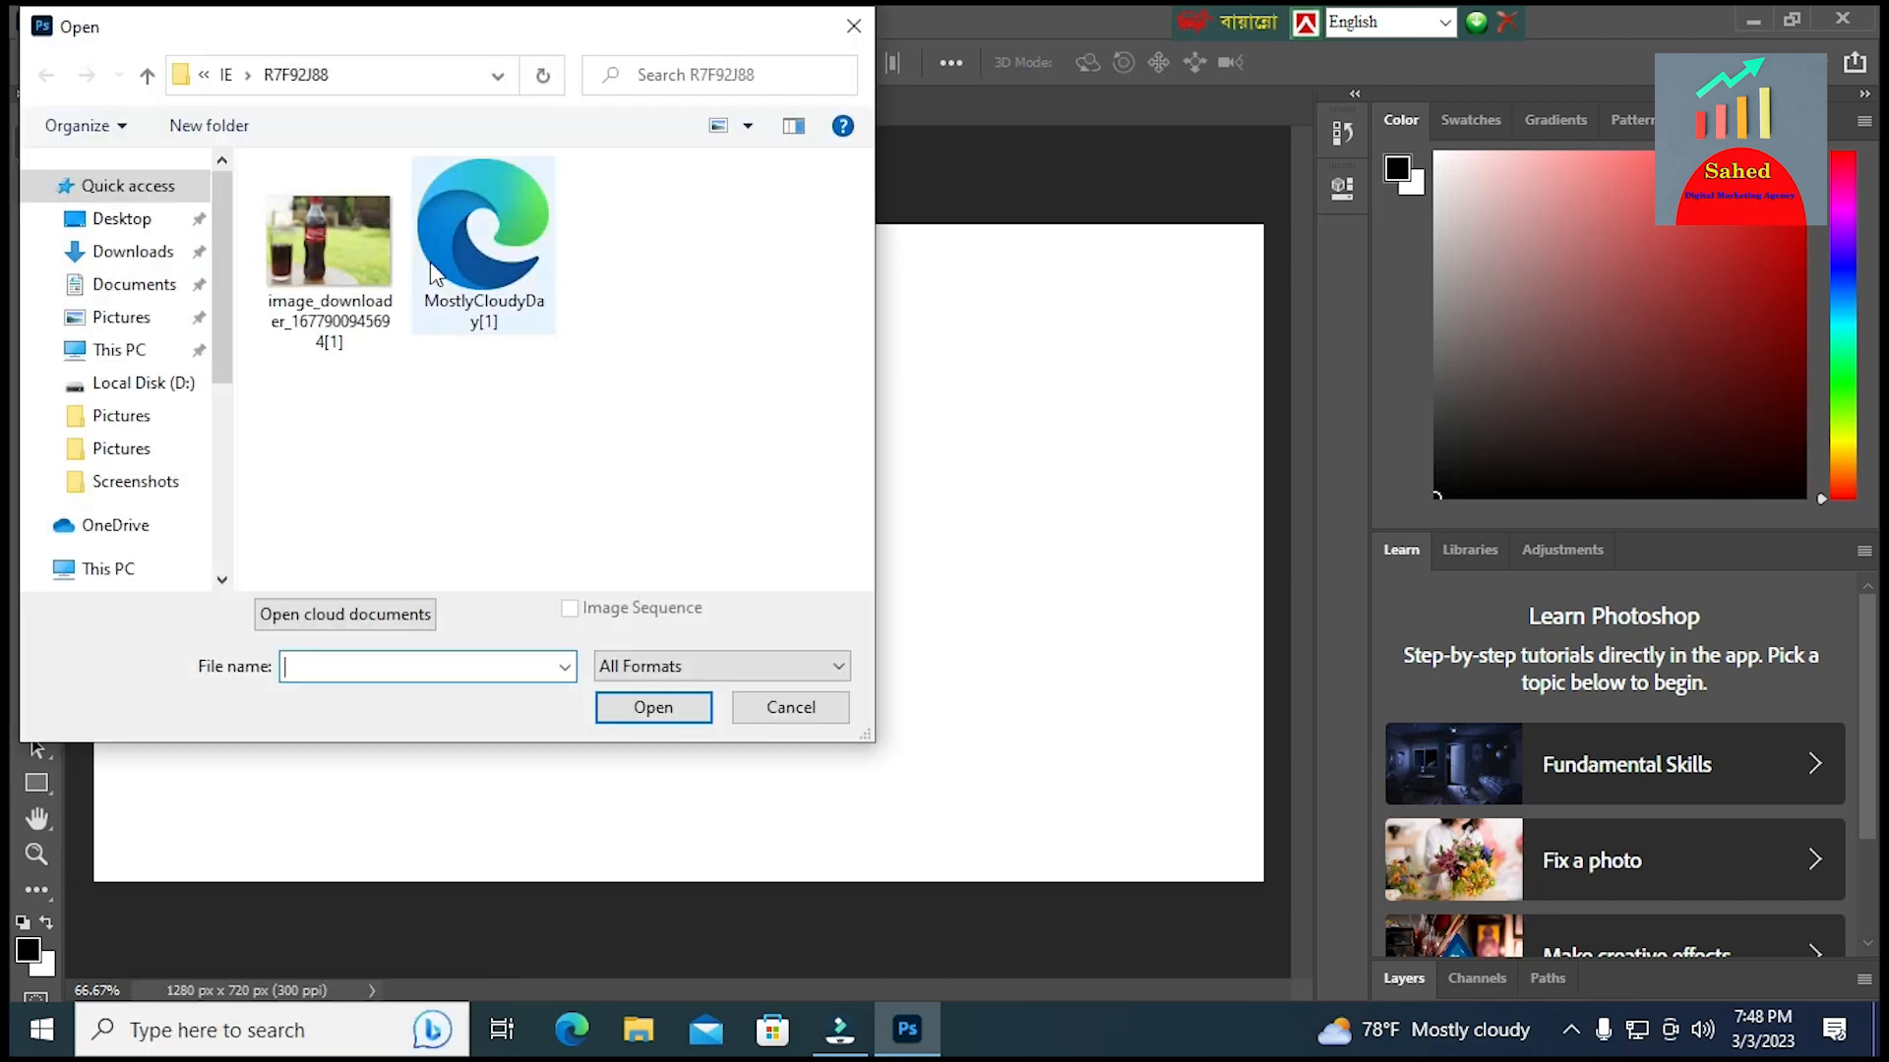
click(358, 262)
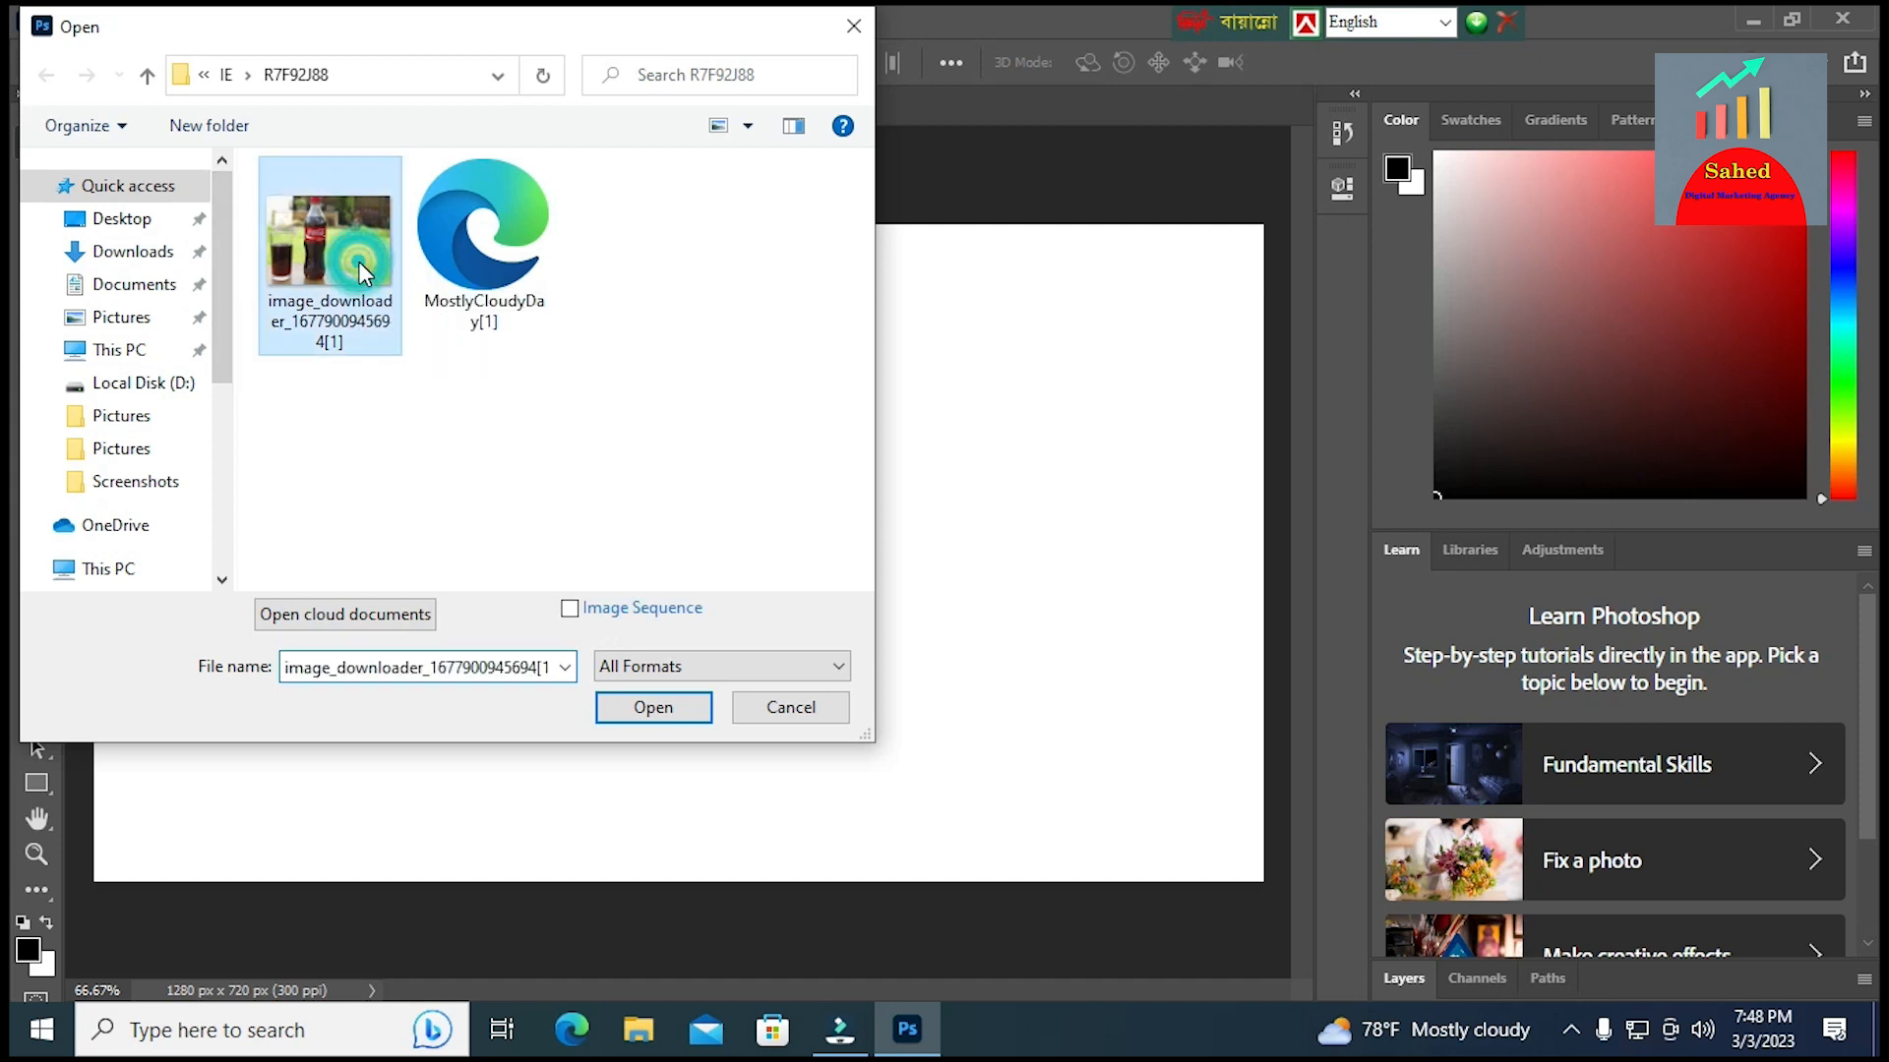
click(666, 714)
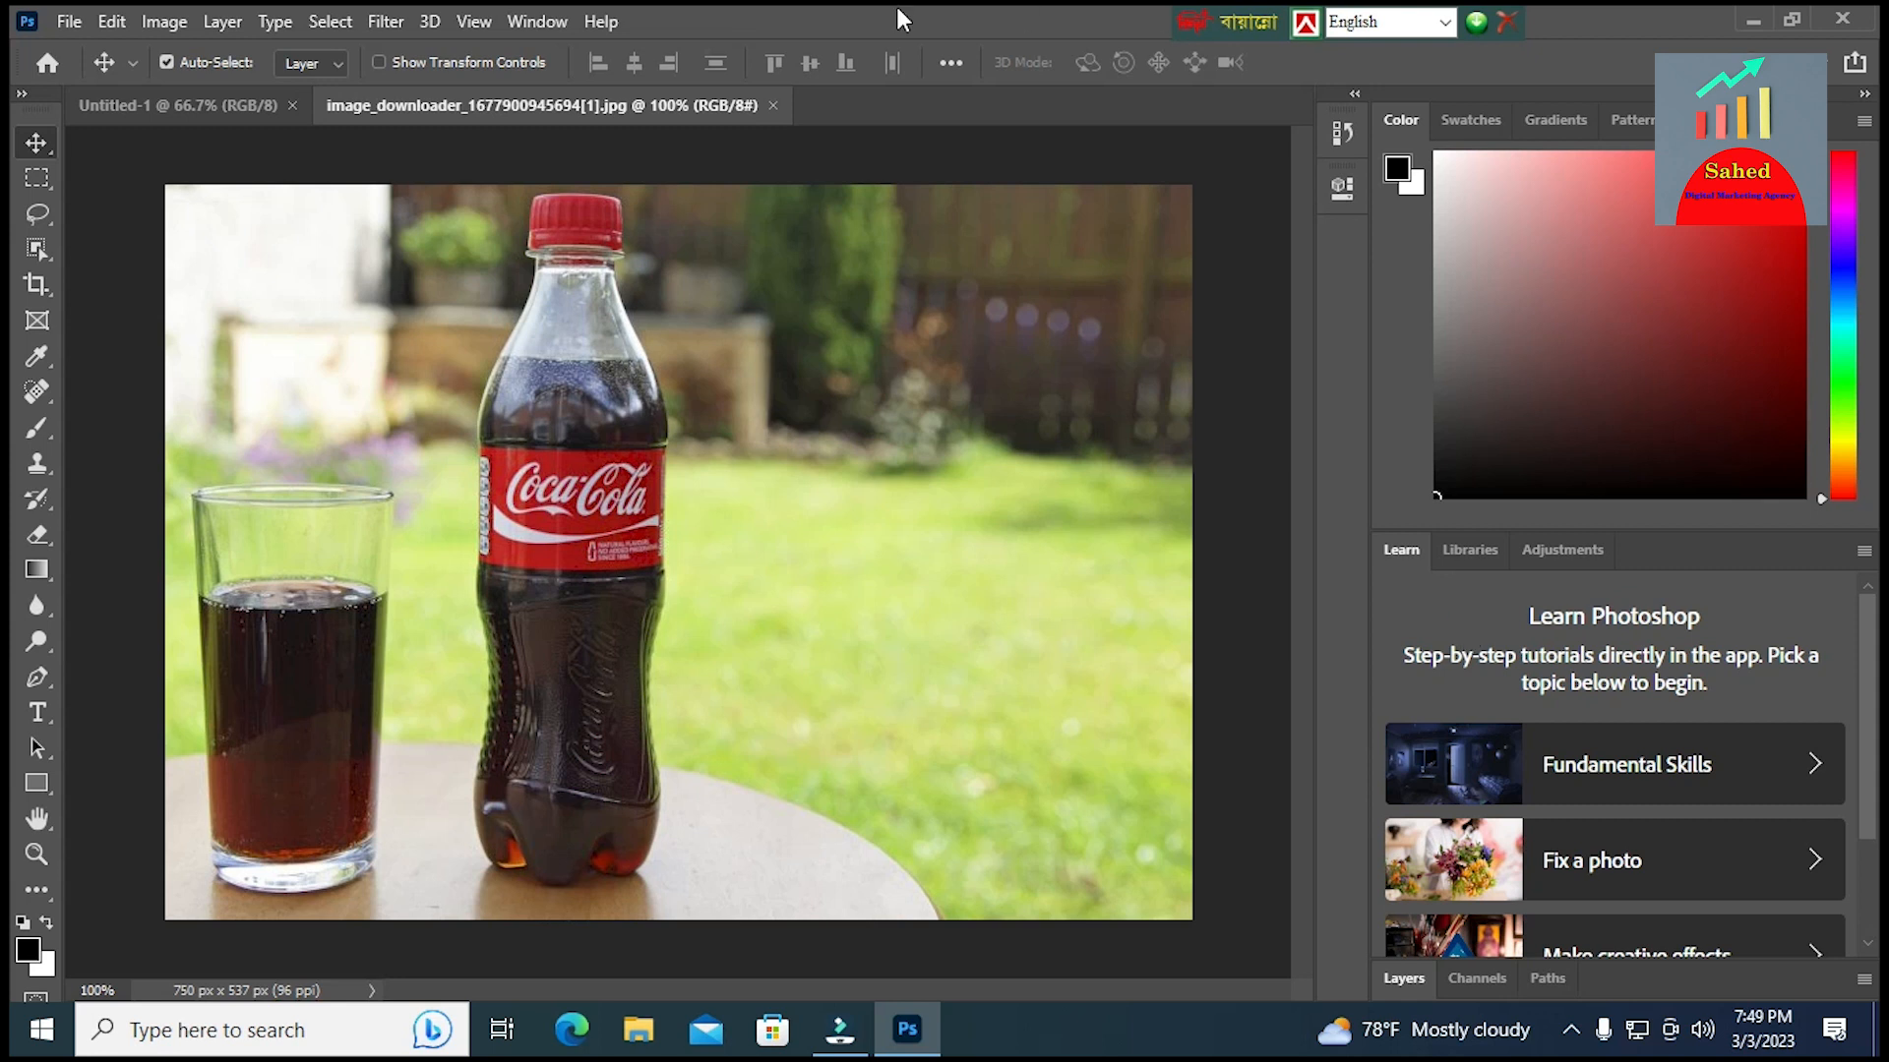
click(329, 21)
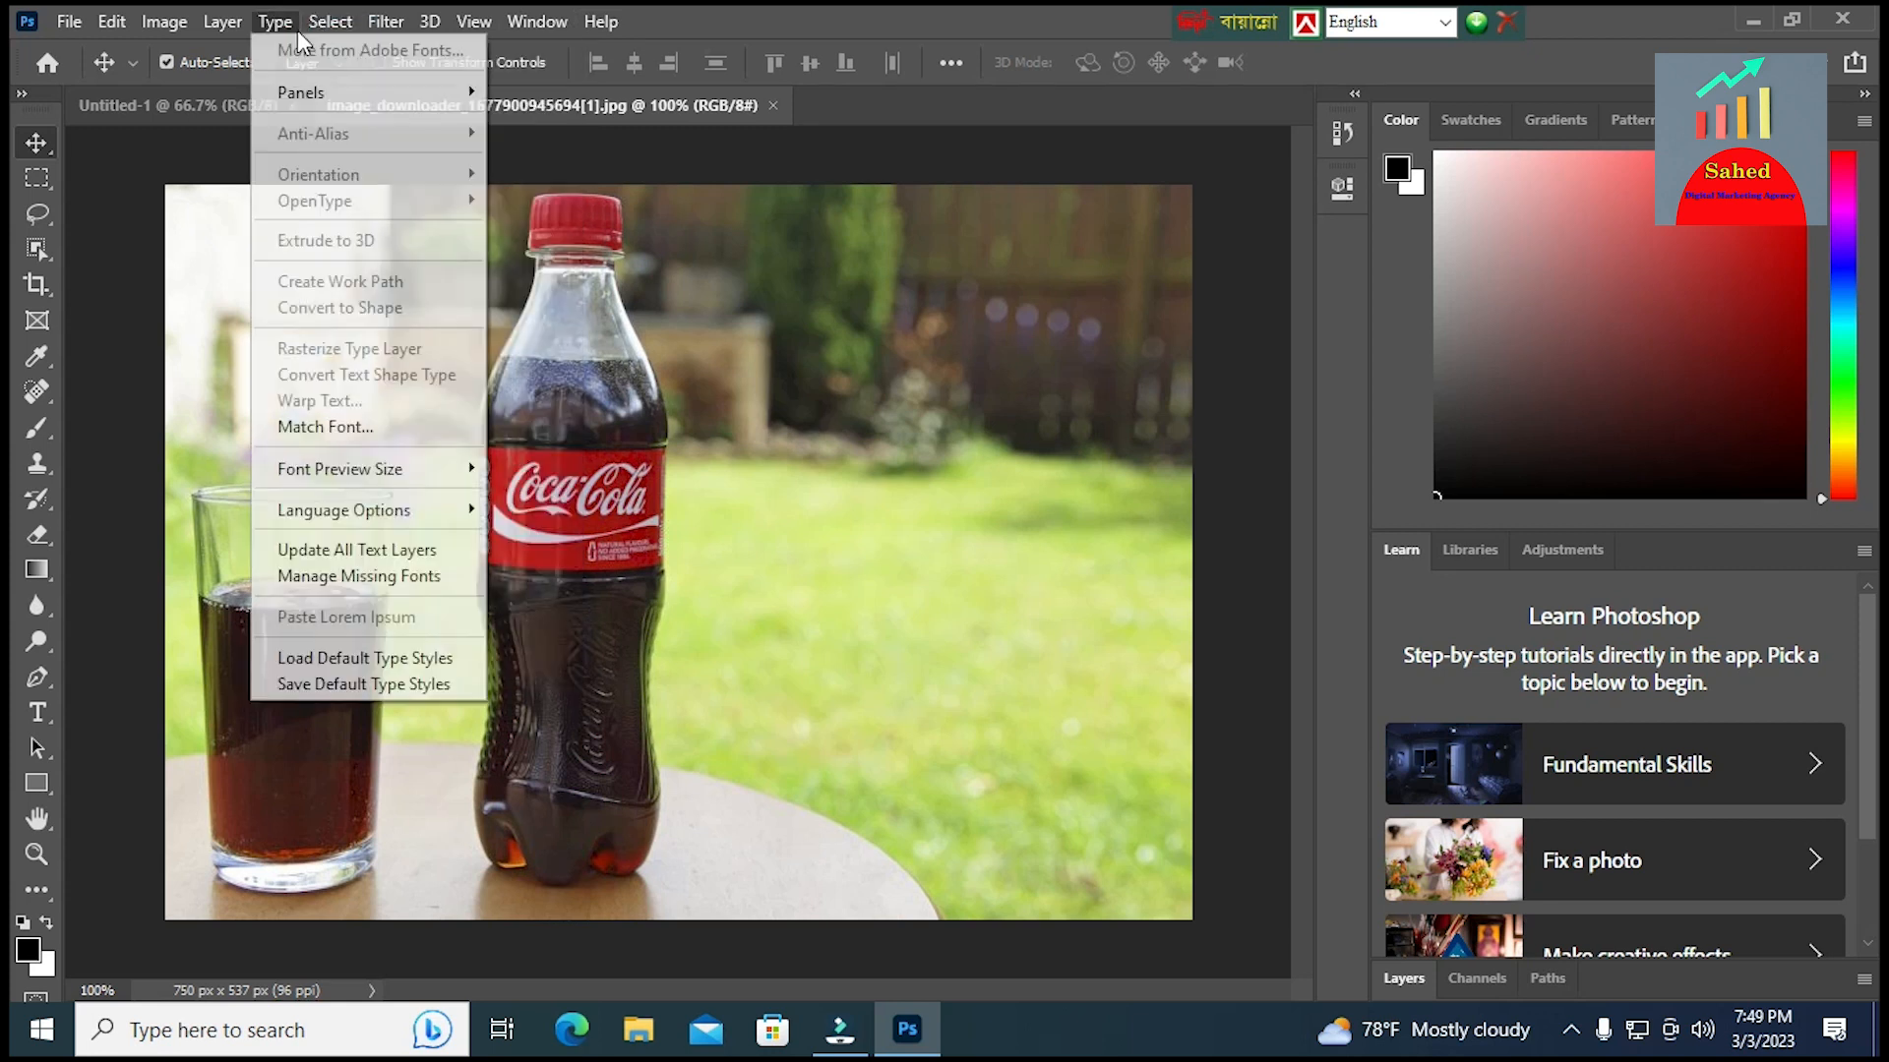
click(646, 480)
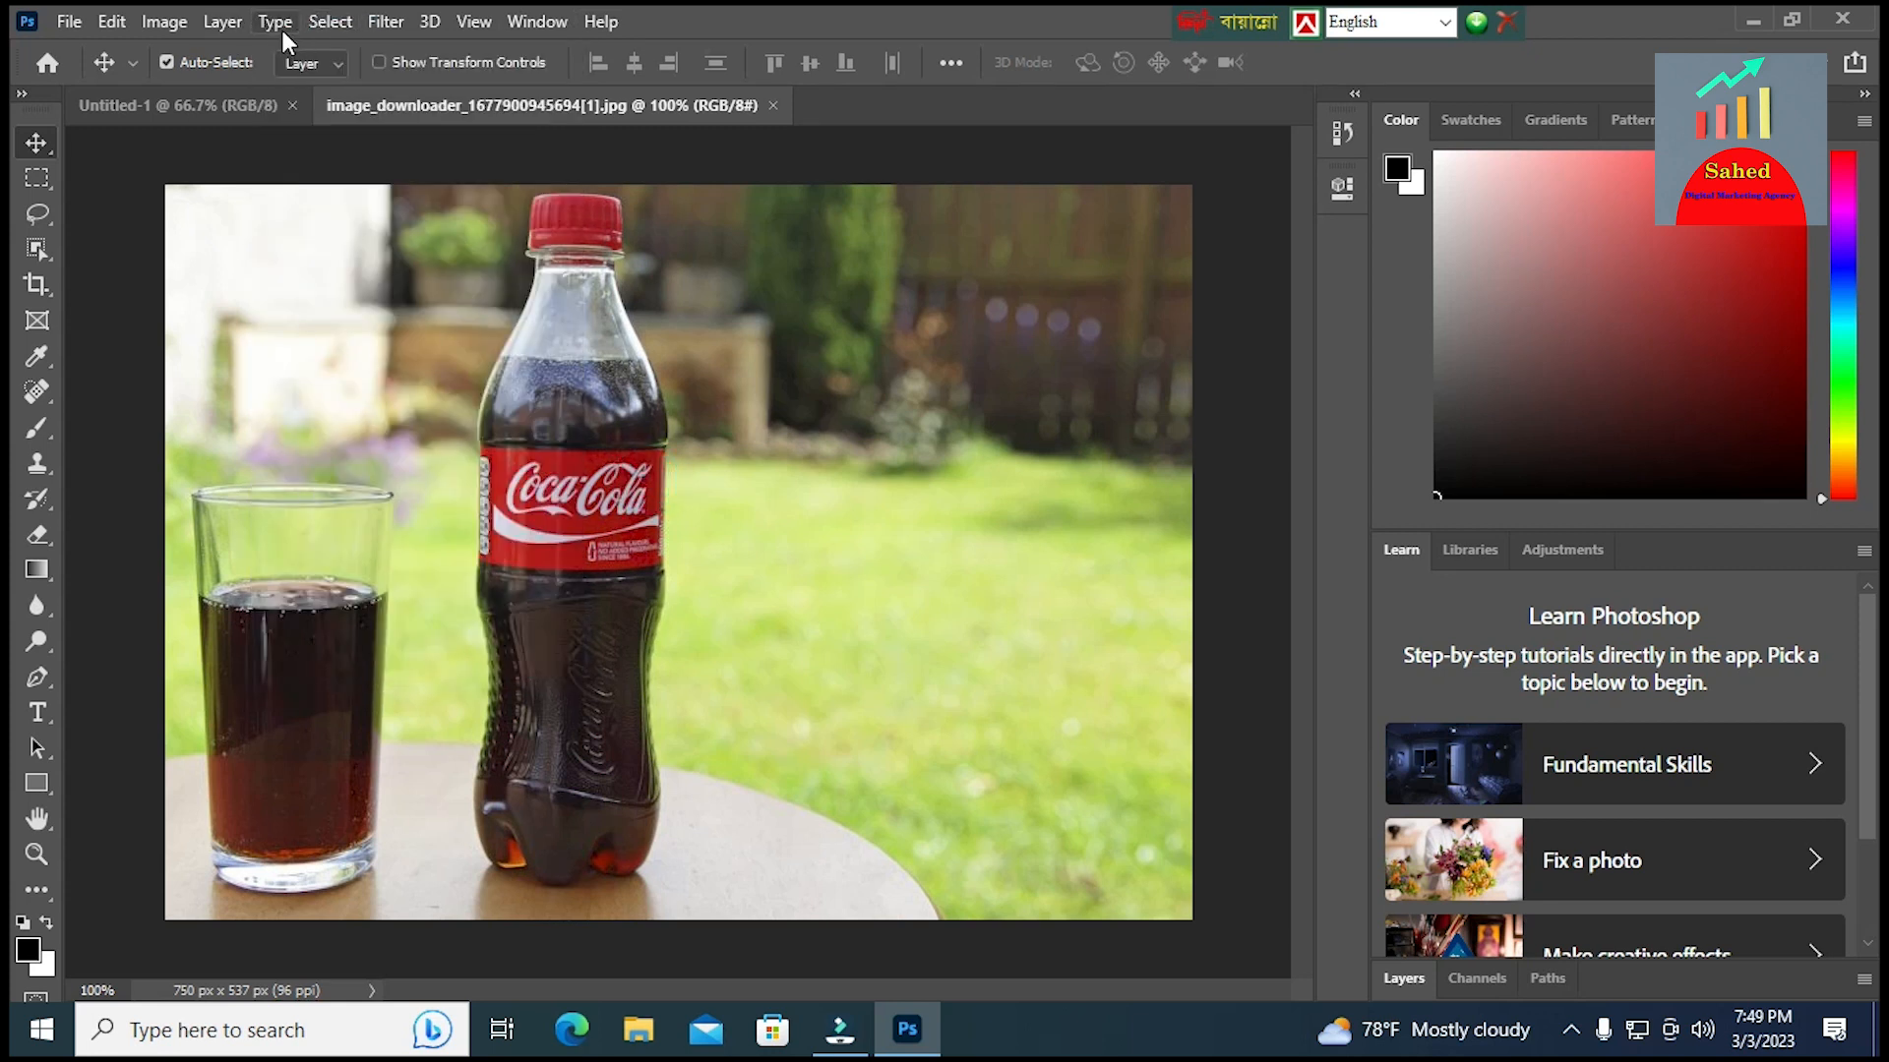
click(325, 26)
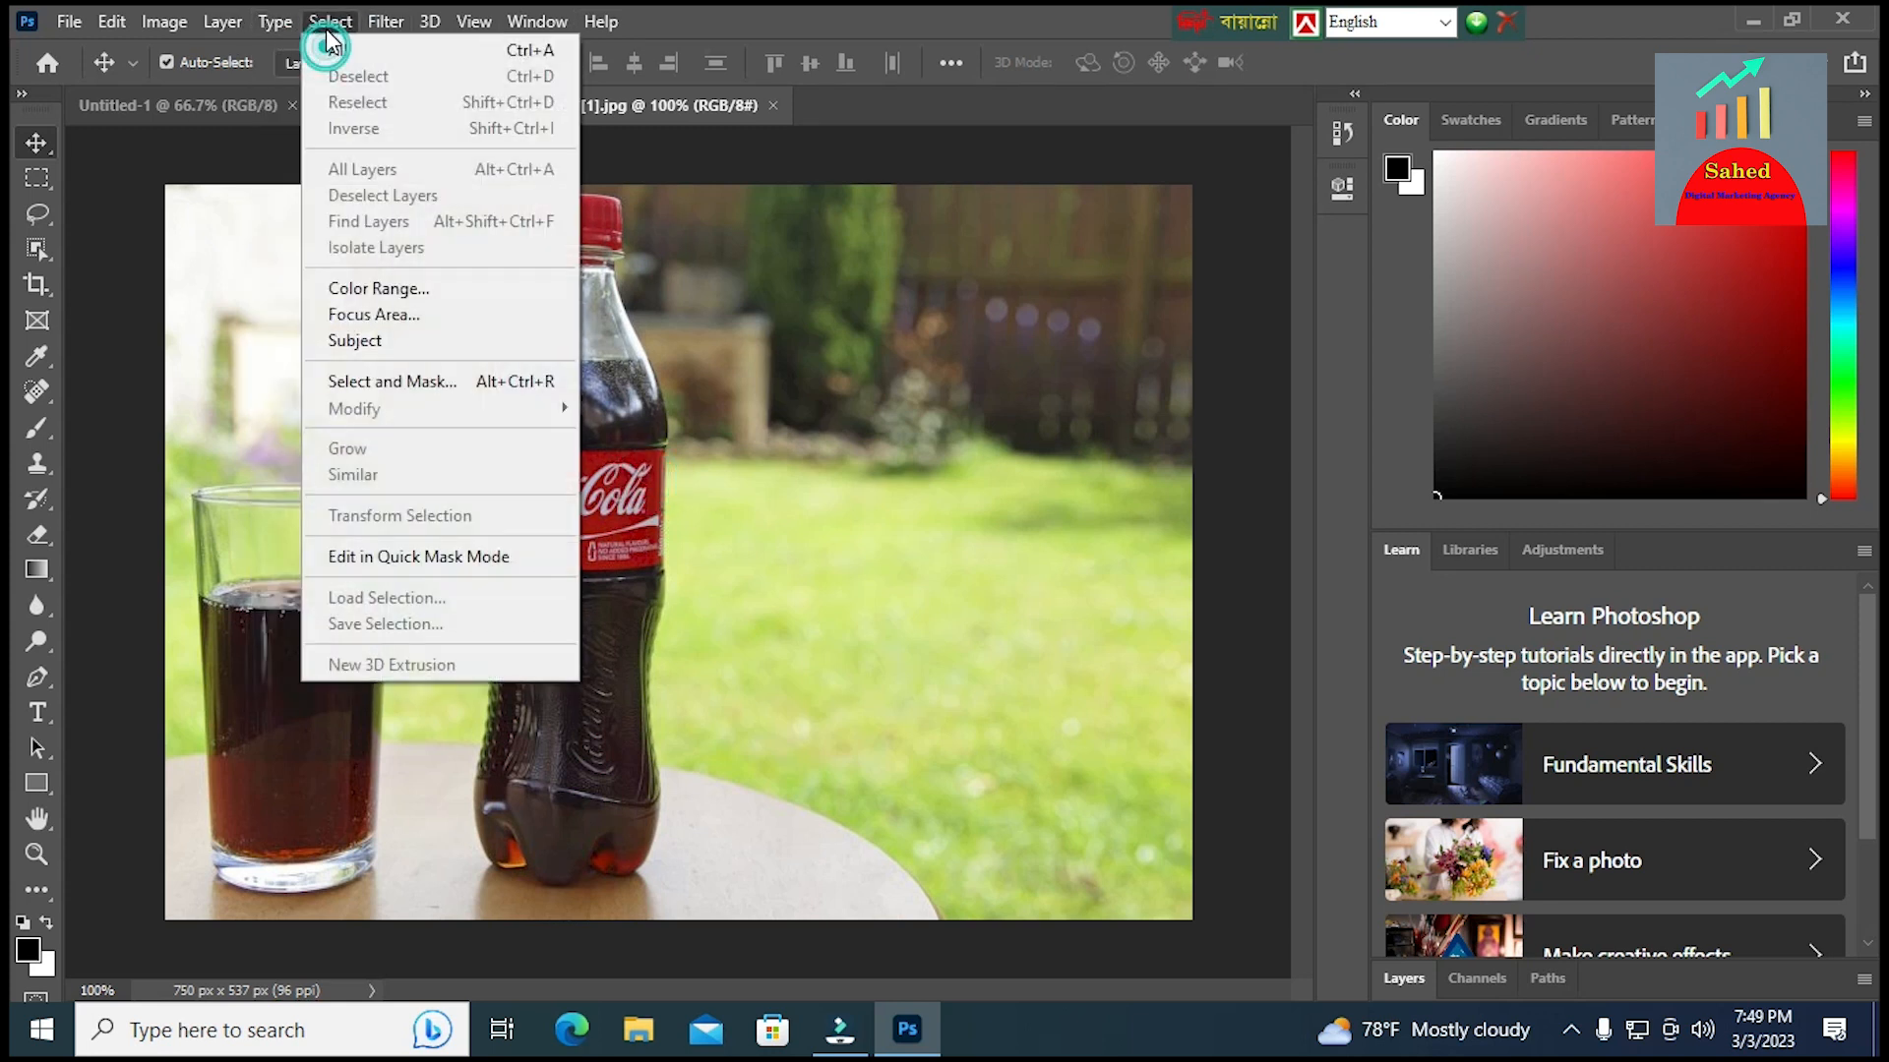
click(28, 144)
click(598, 598)
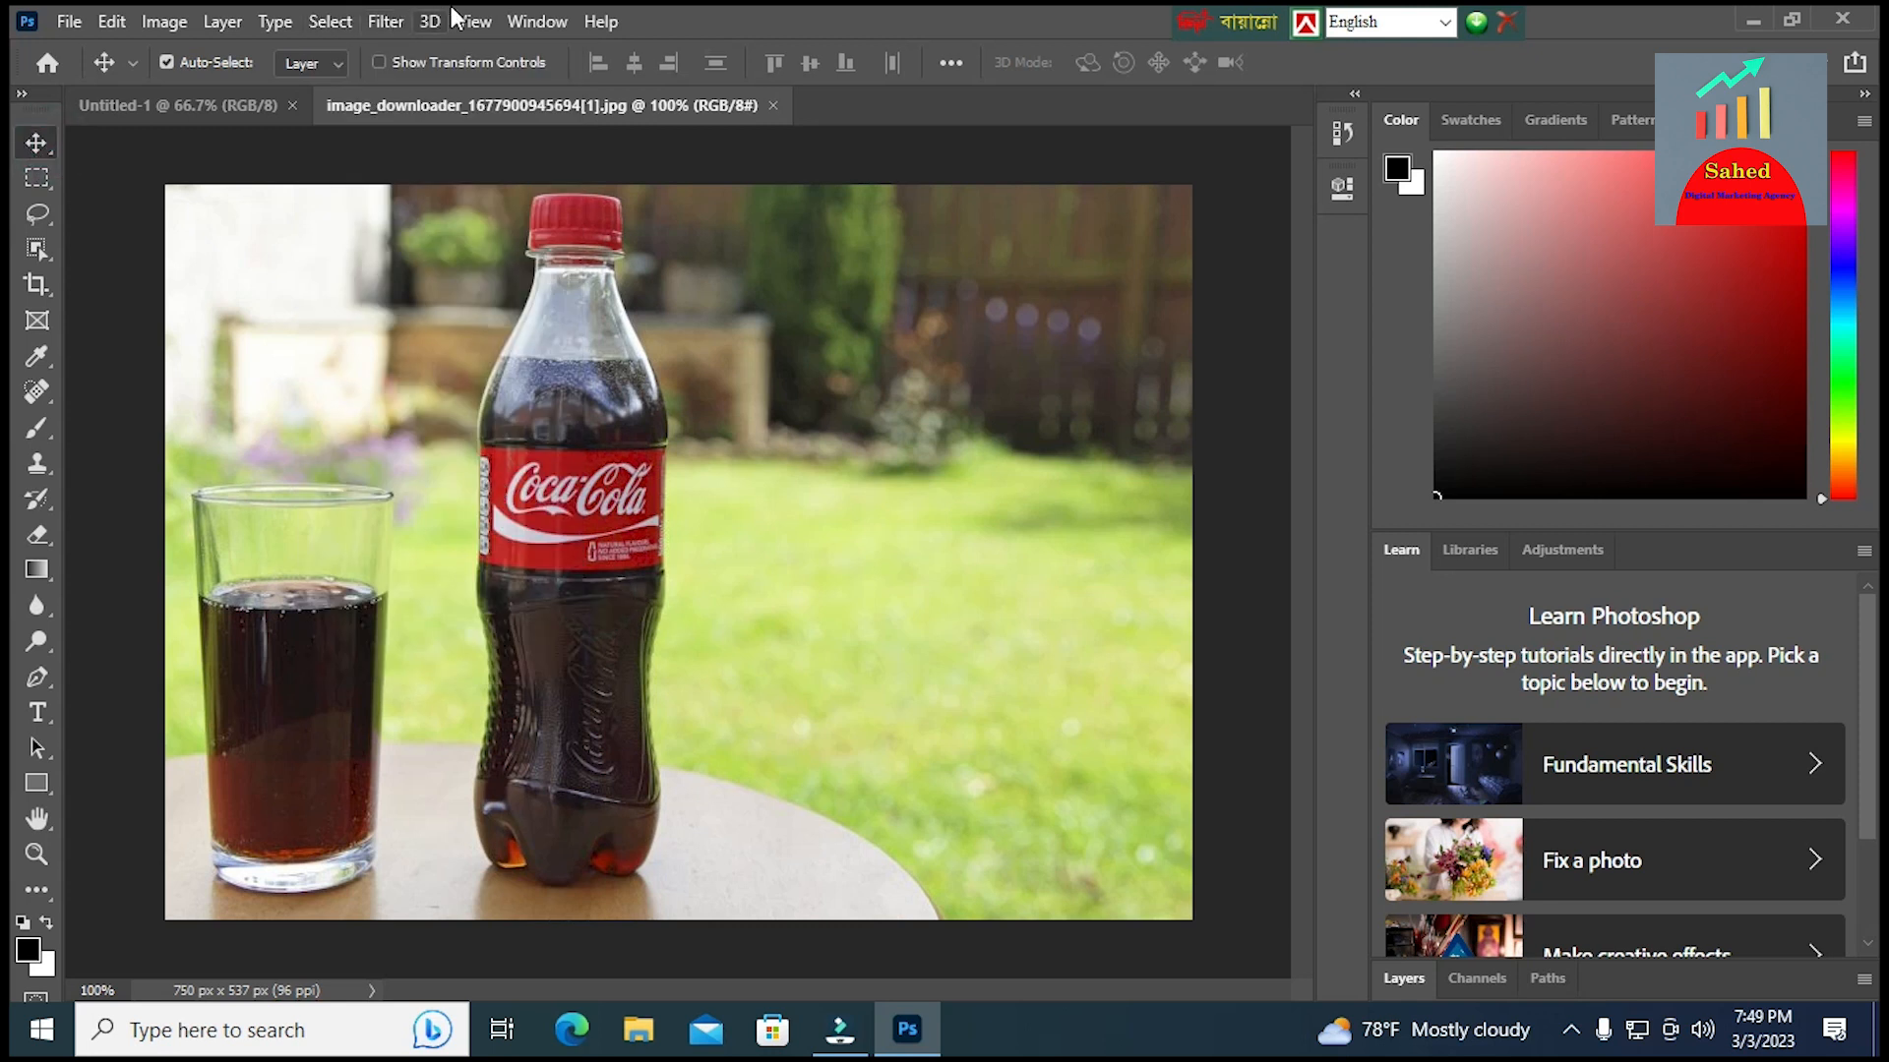
Show the layer list for the bottle photo
click(537, 23)
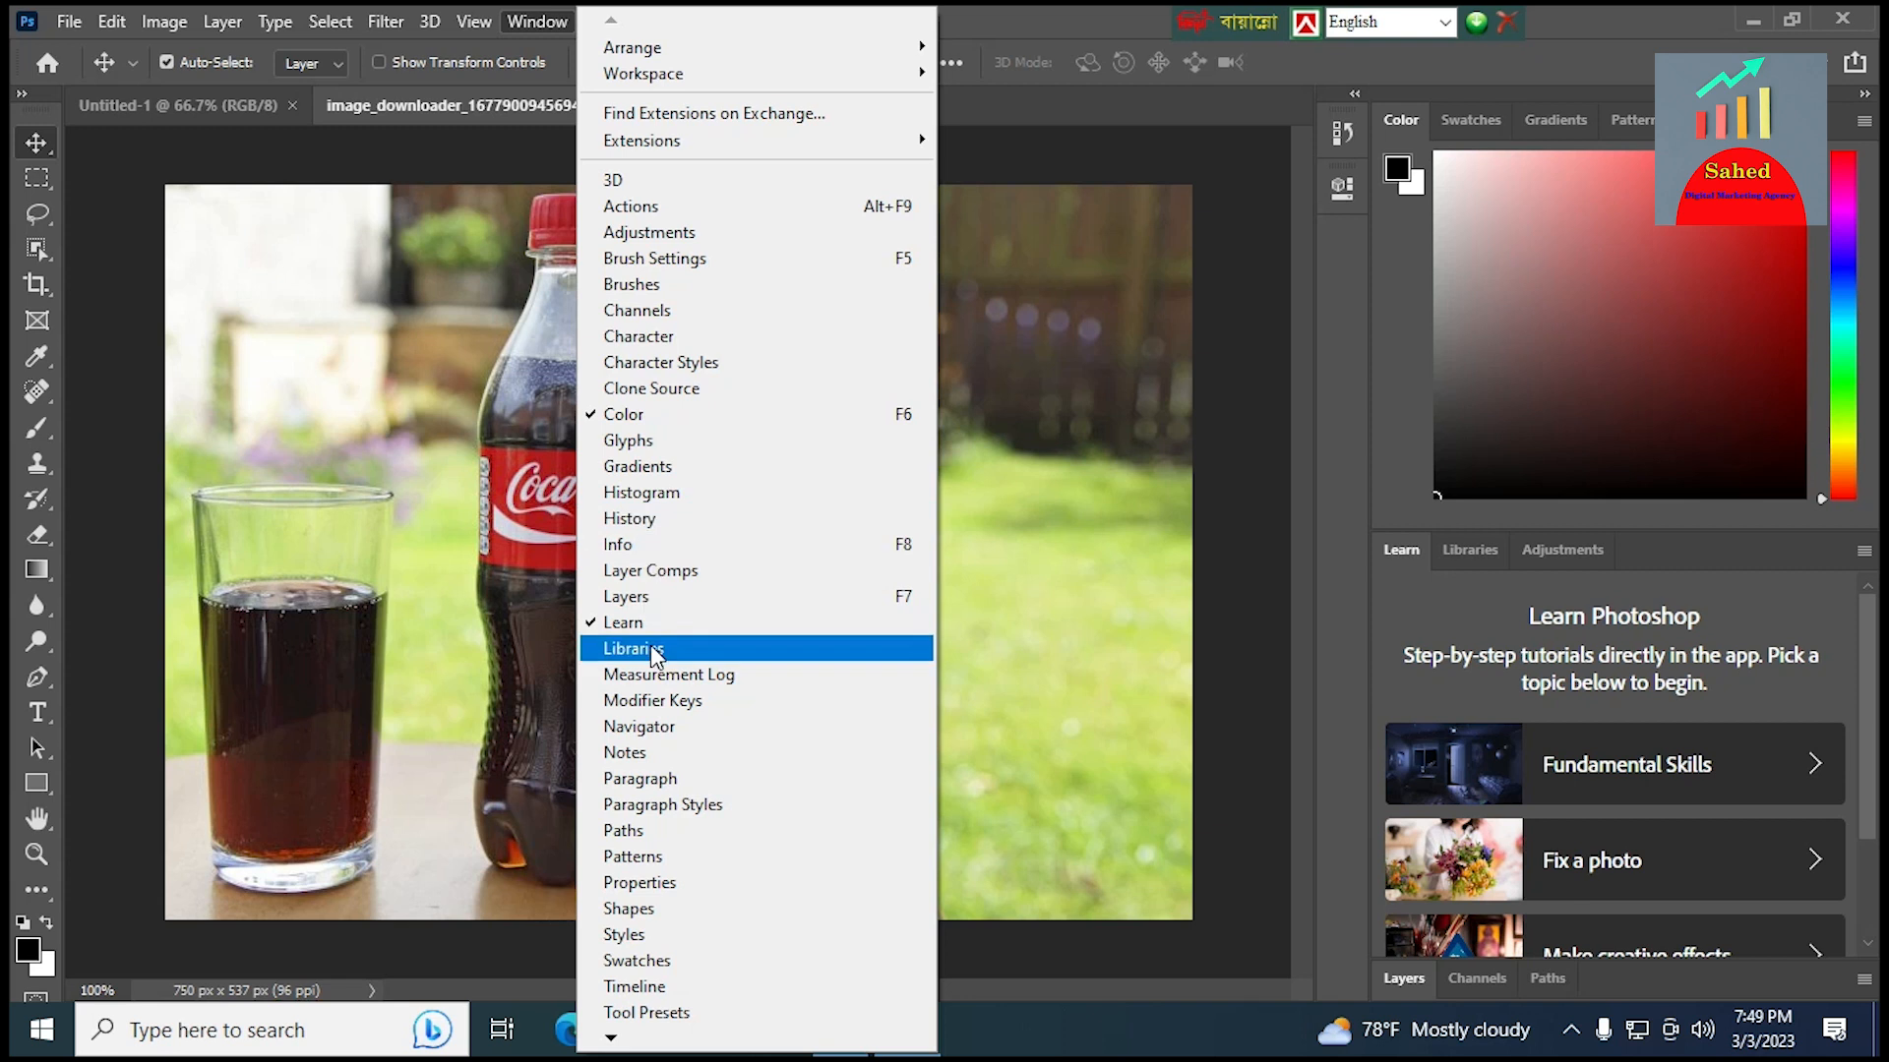
click(656, 598)
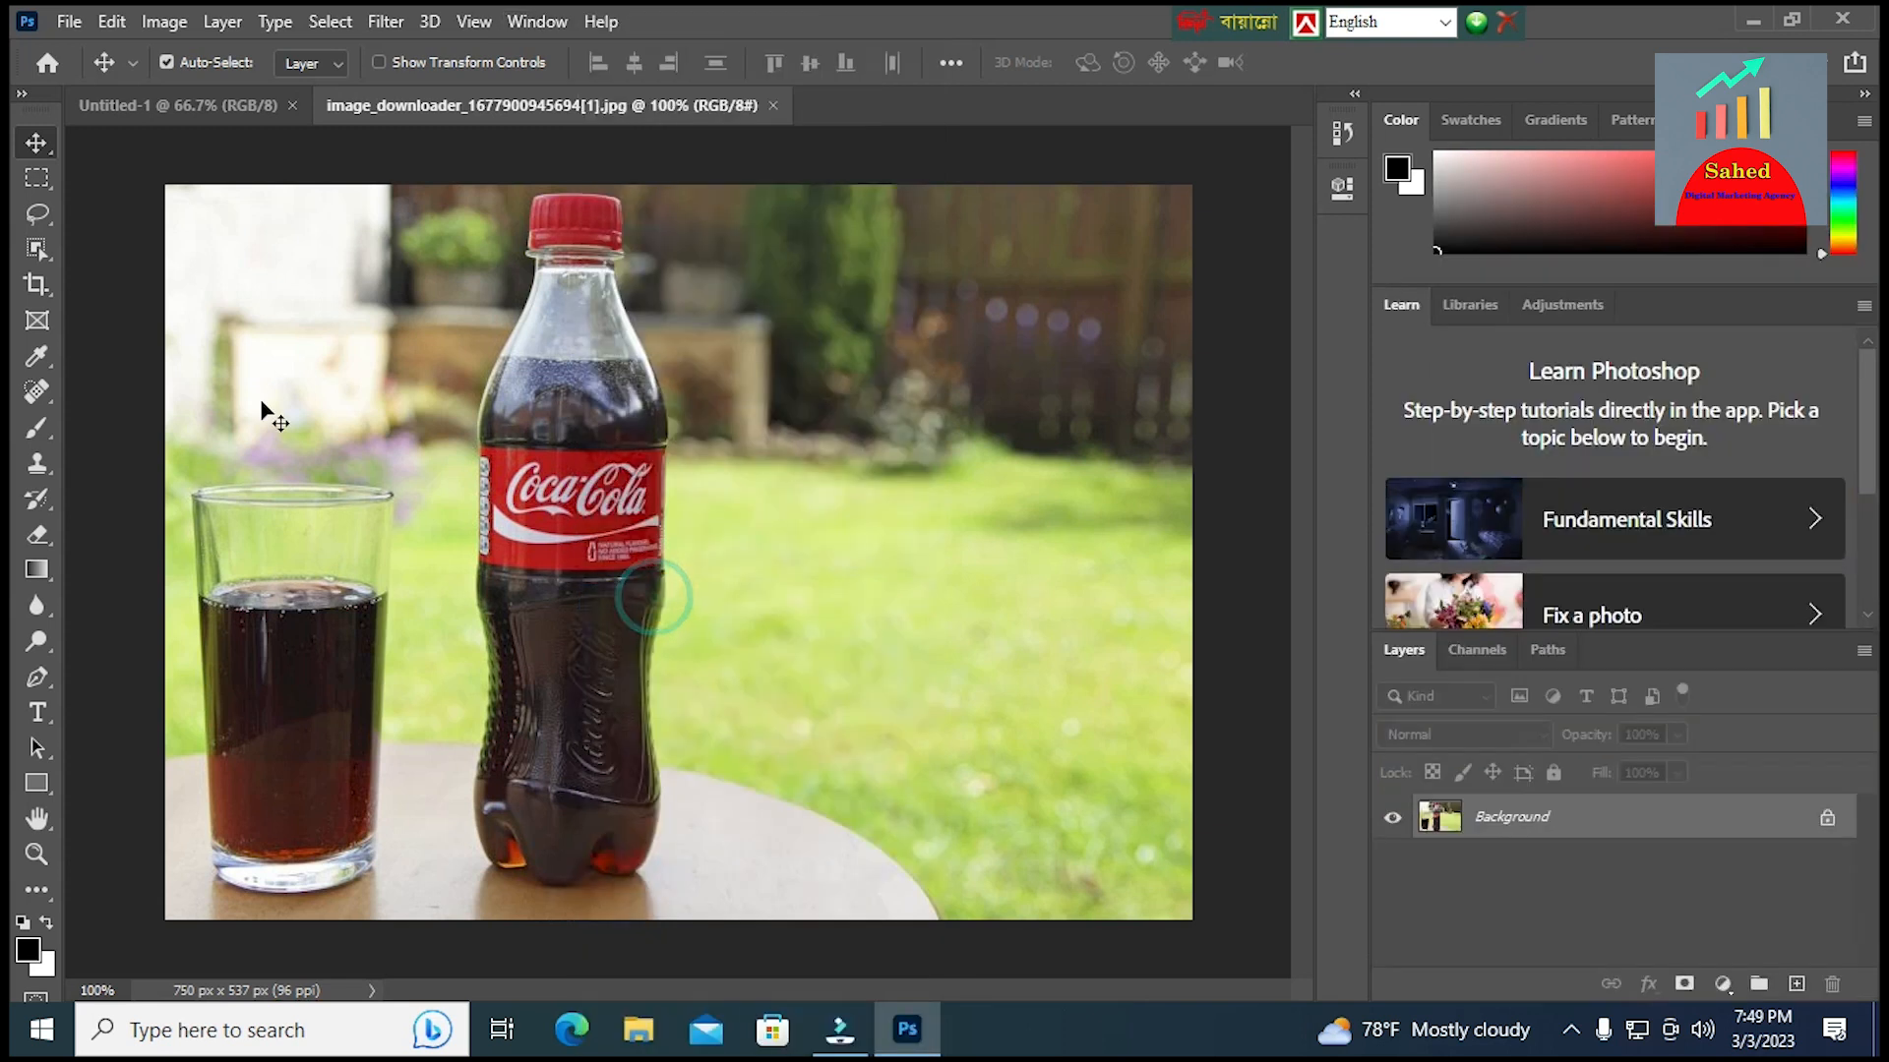
Select the bottle automatically as the Subject and move the cut-out into the blank Untitled-1 document
click(330, 22)
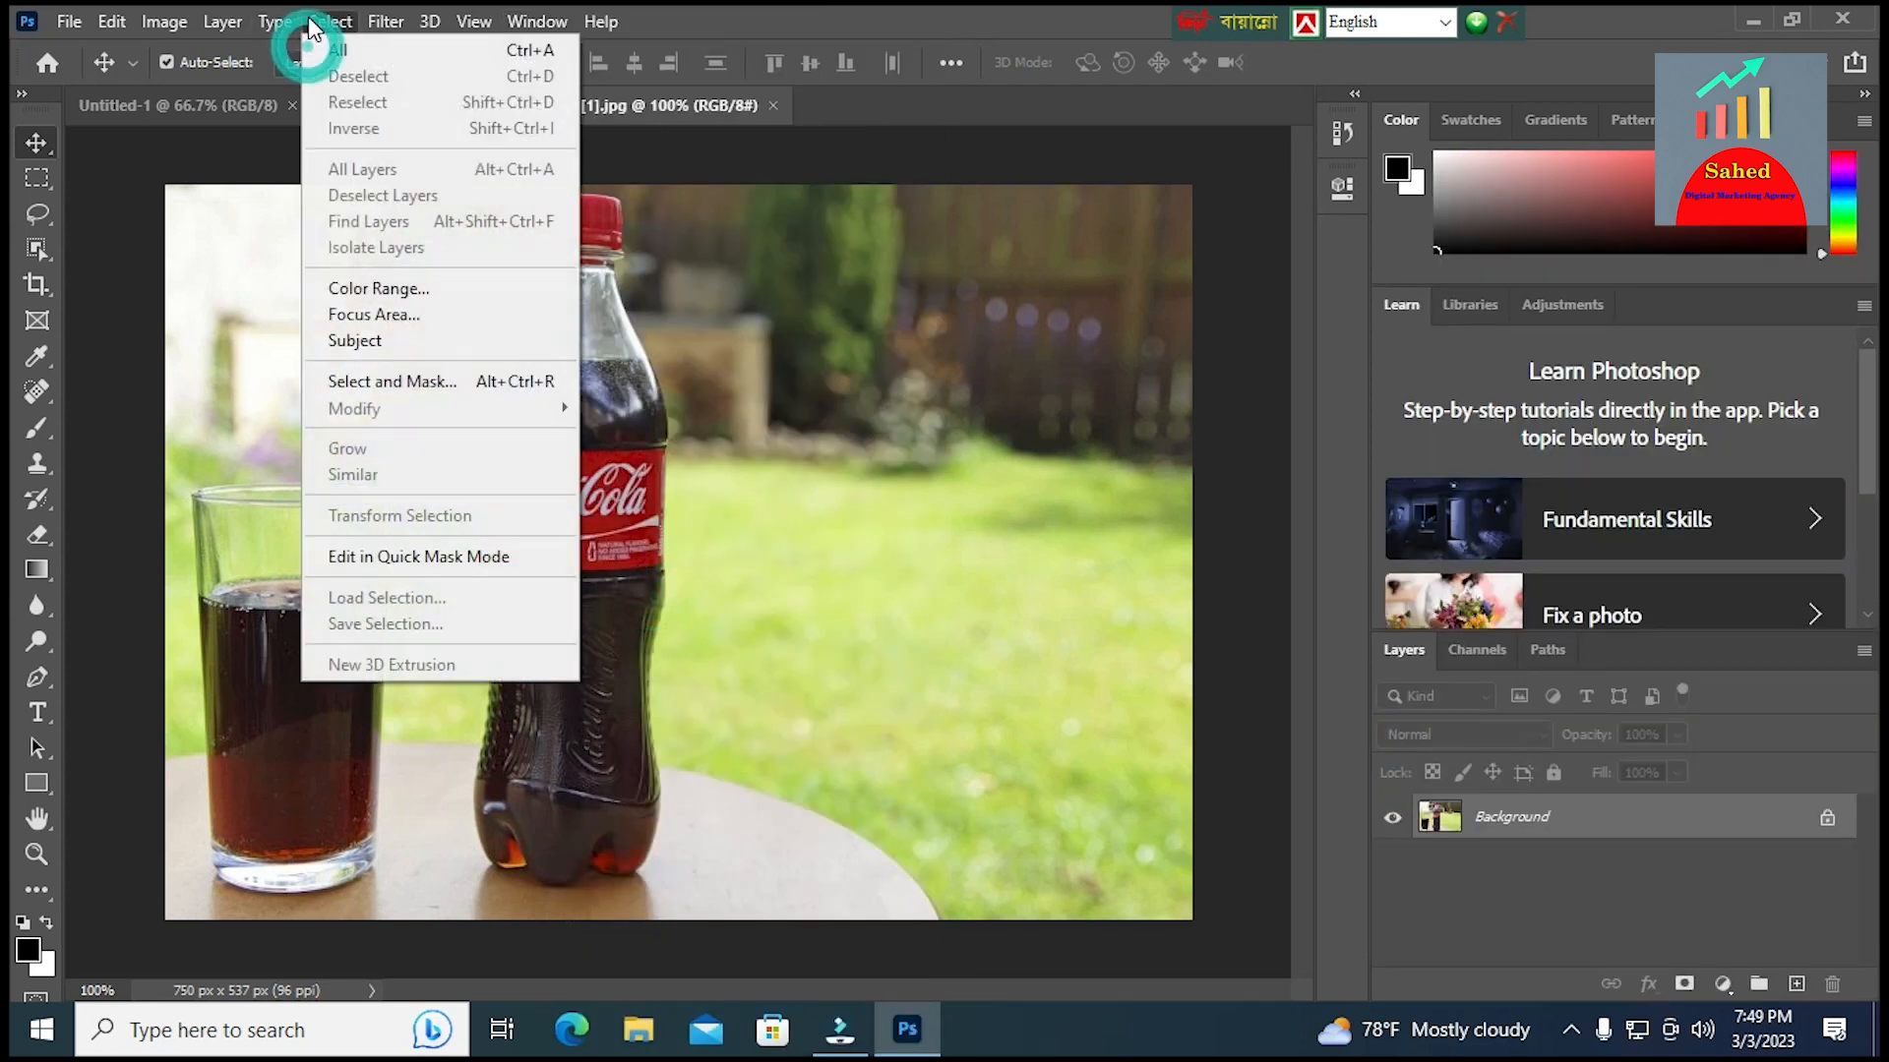
click(369, 342)
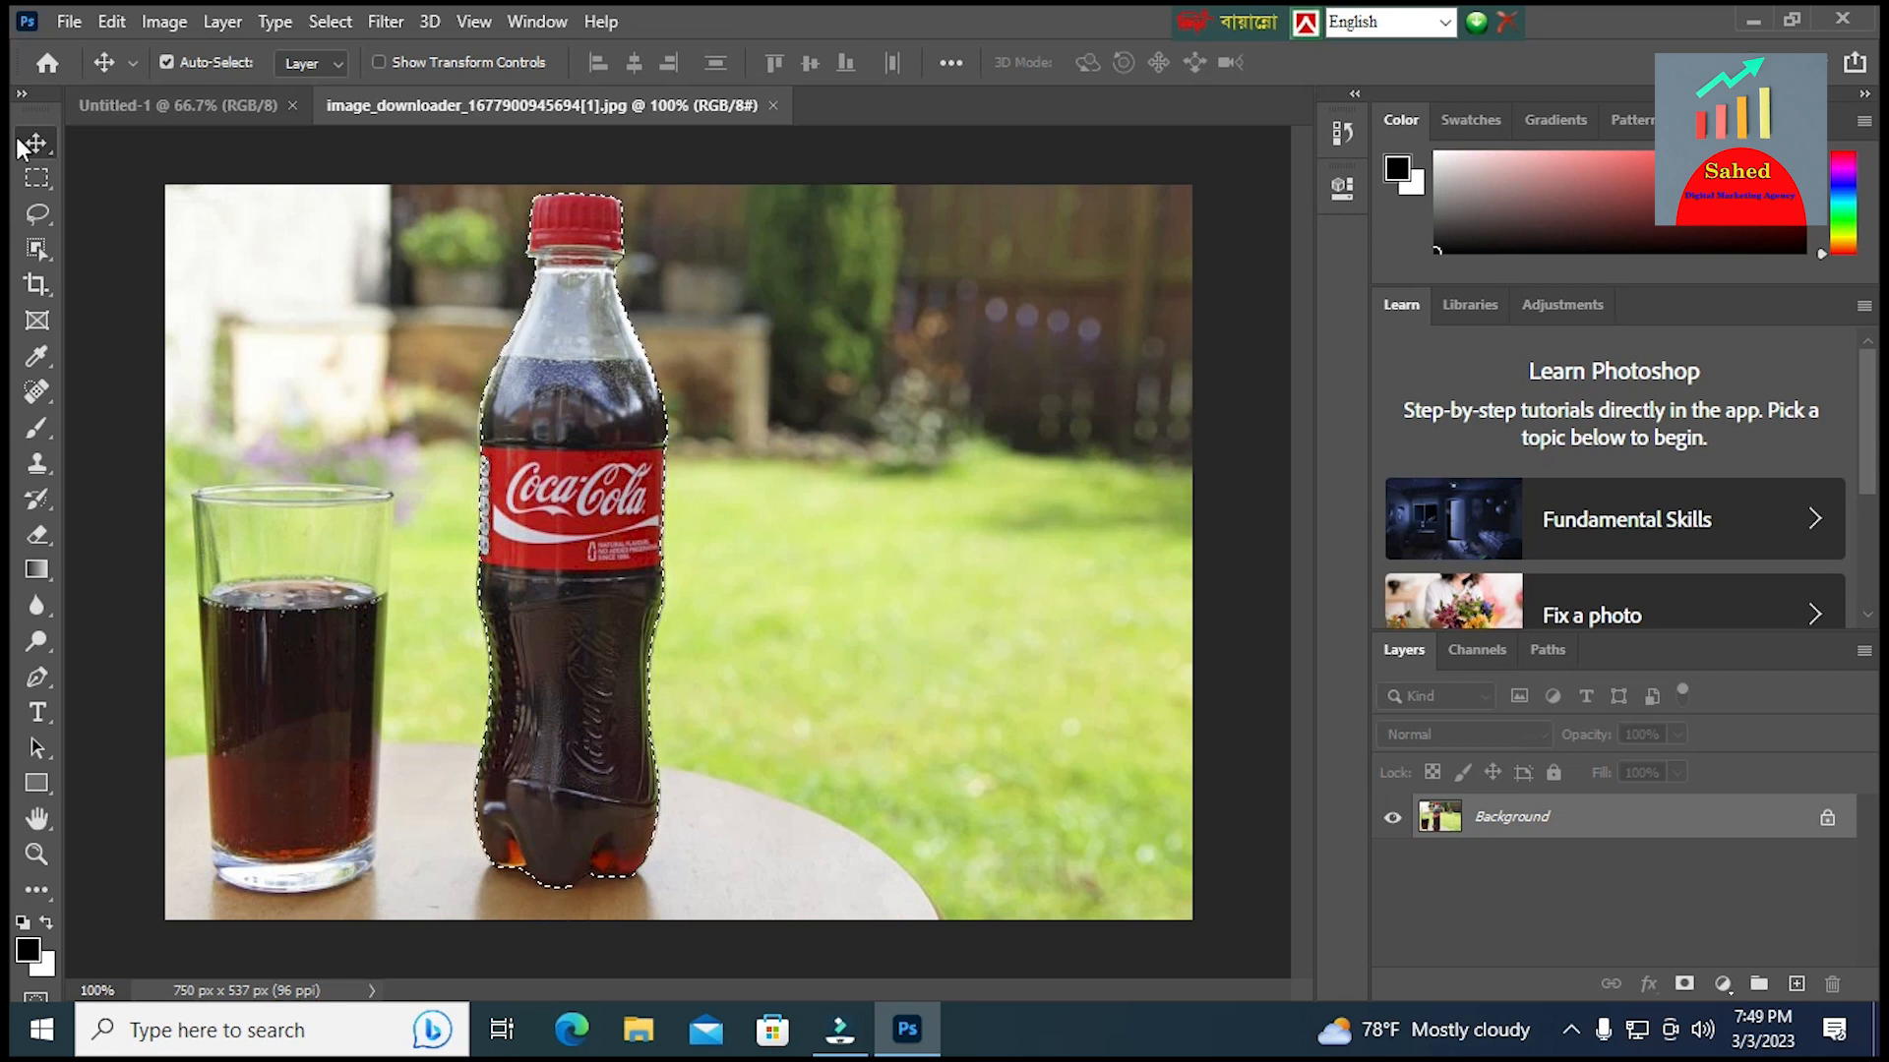
drag(542, 303, 661, 497)
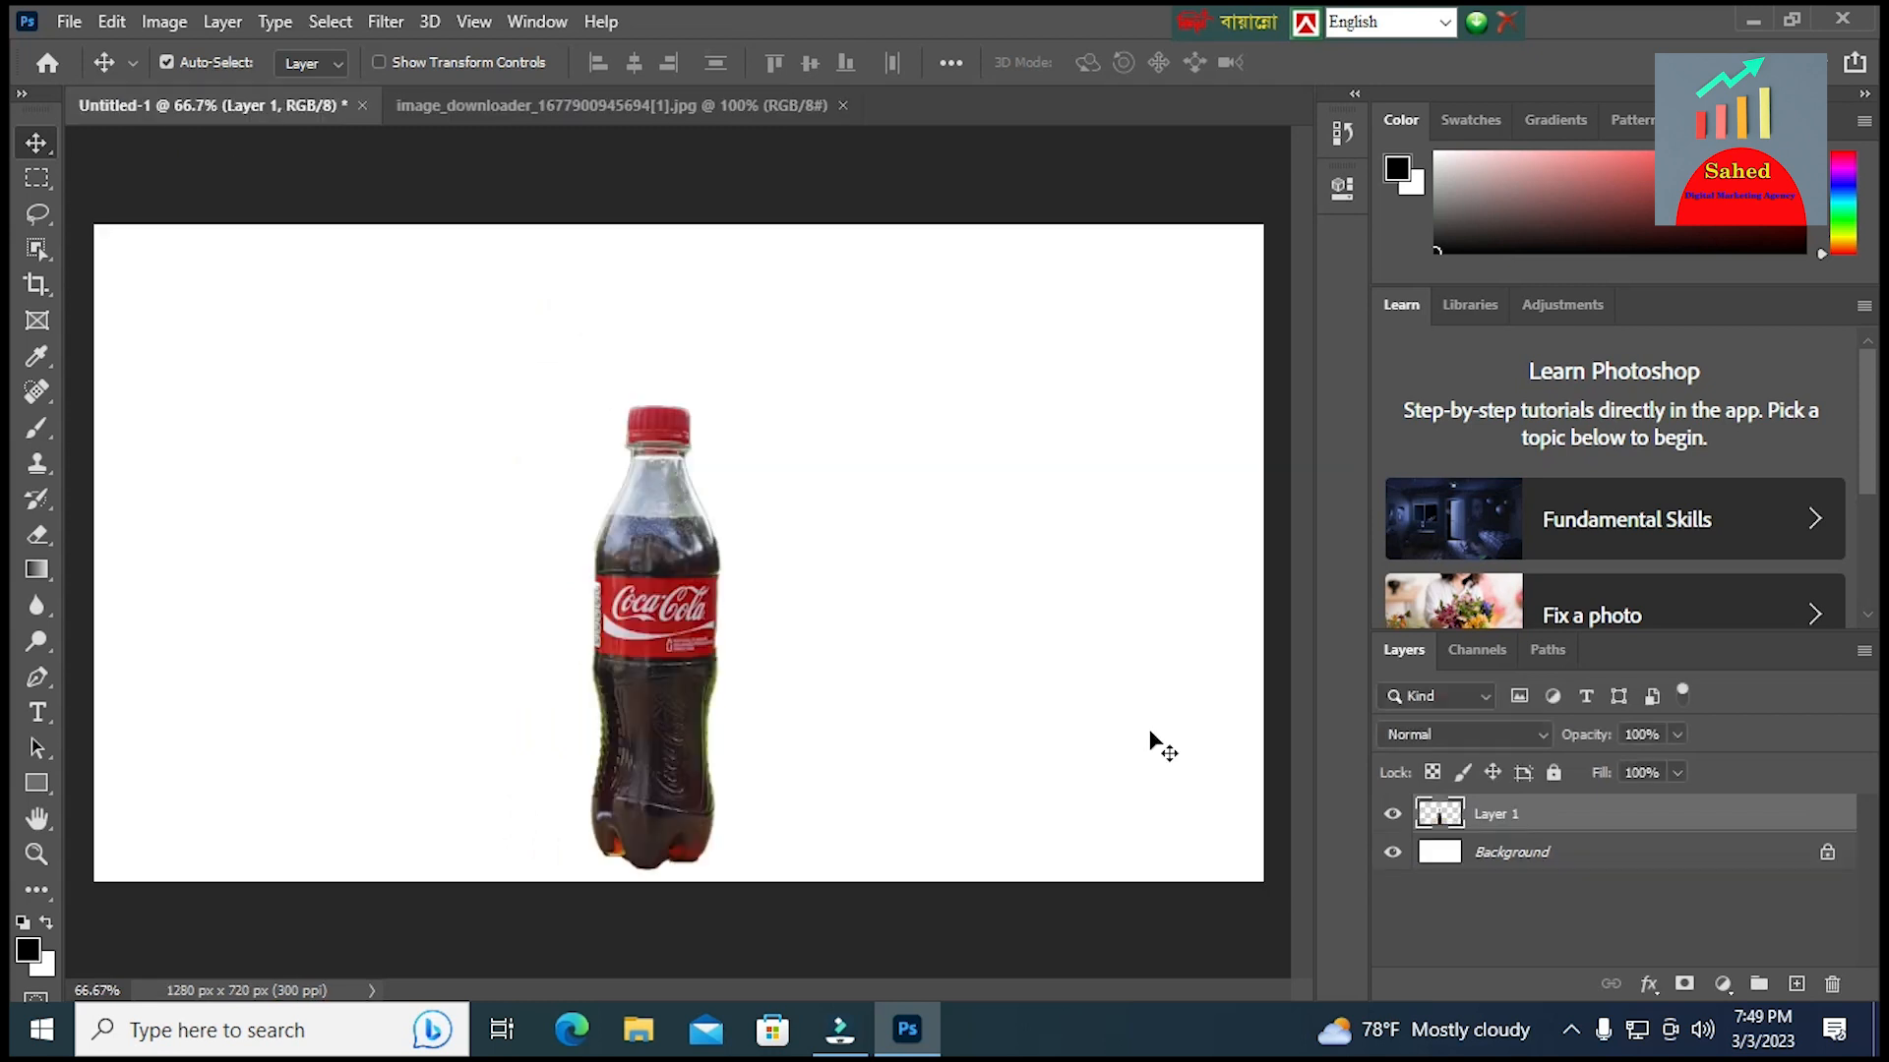
Choose a strong yellow foreground colour with a hue of 54° and fill the Background layer with it
click(1507, 860)
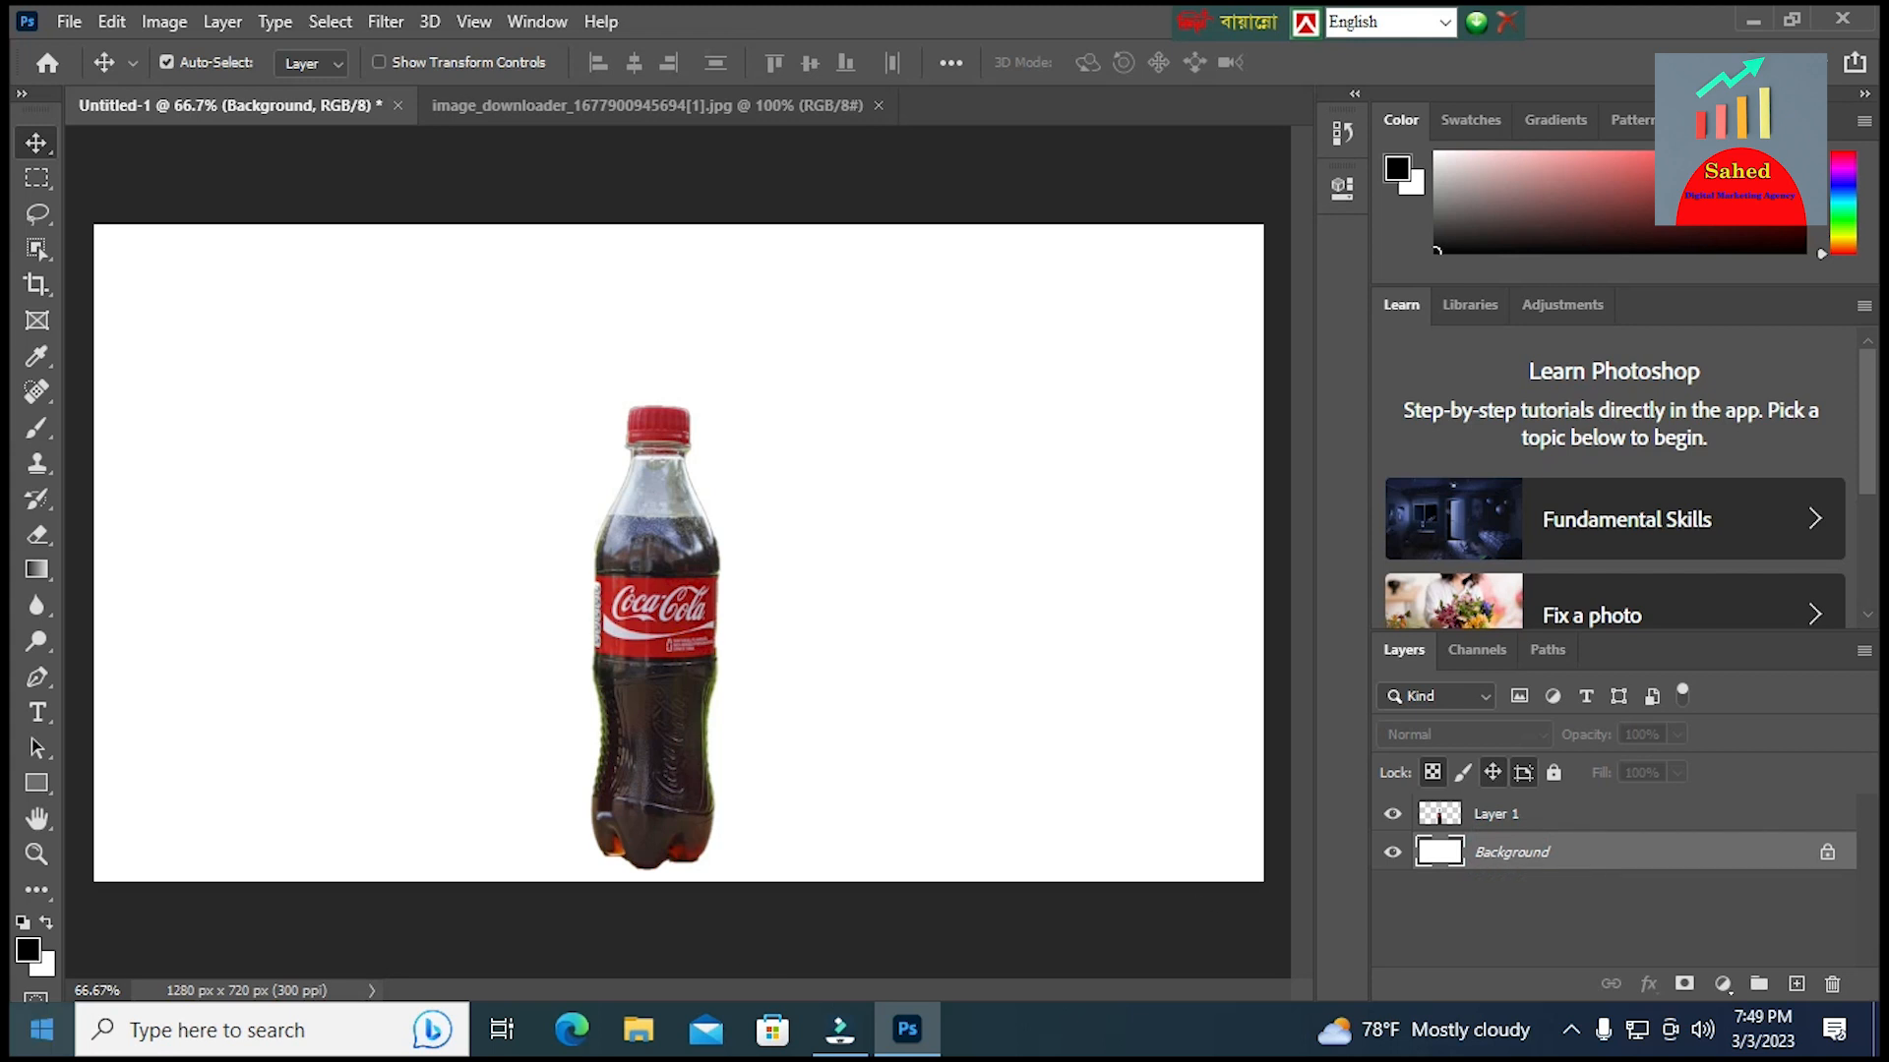
click(27, 951)
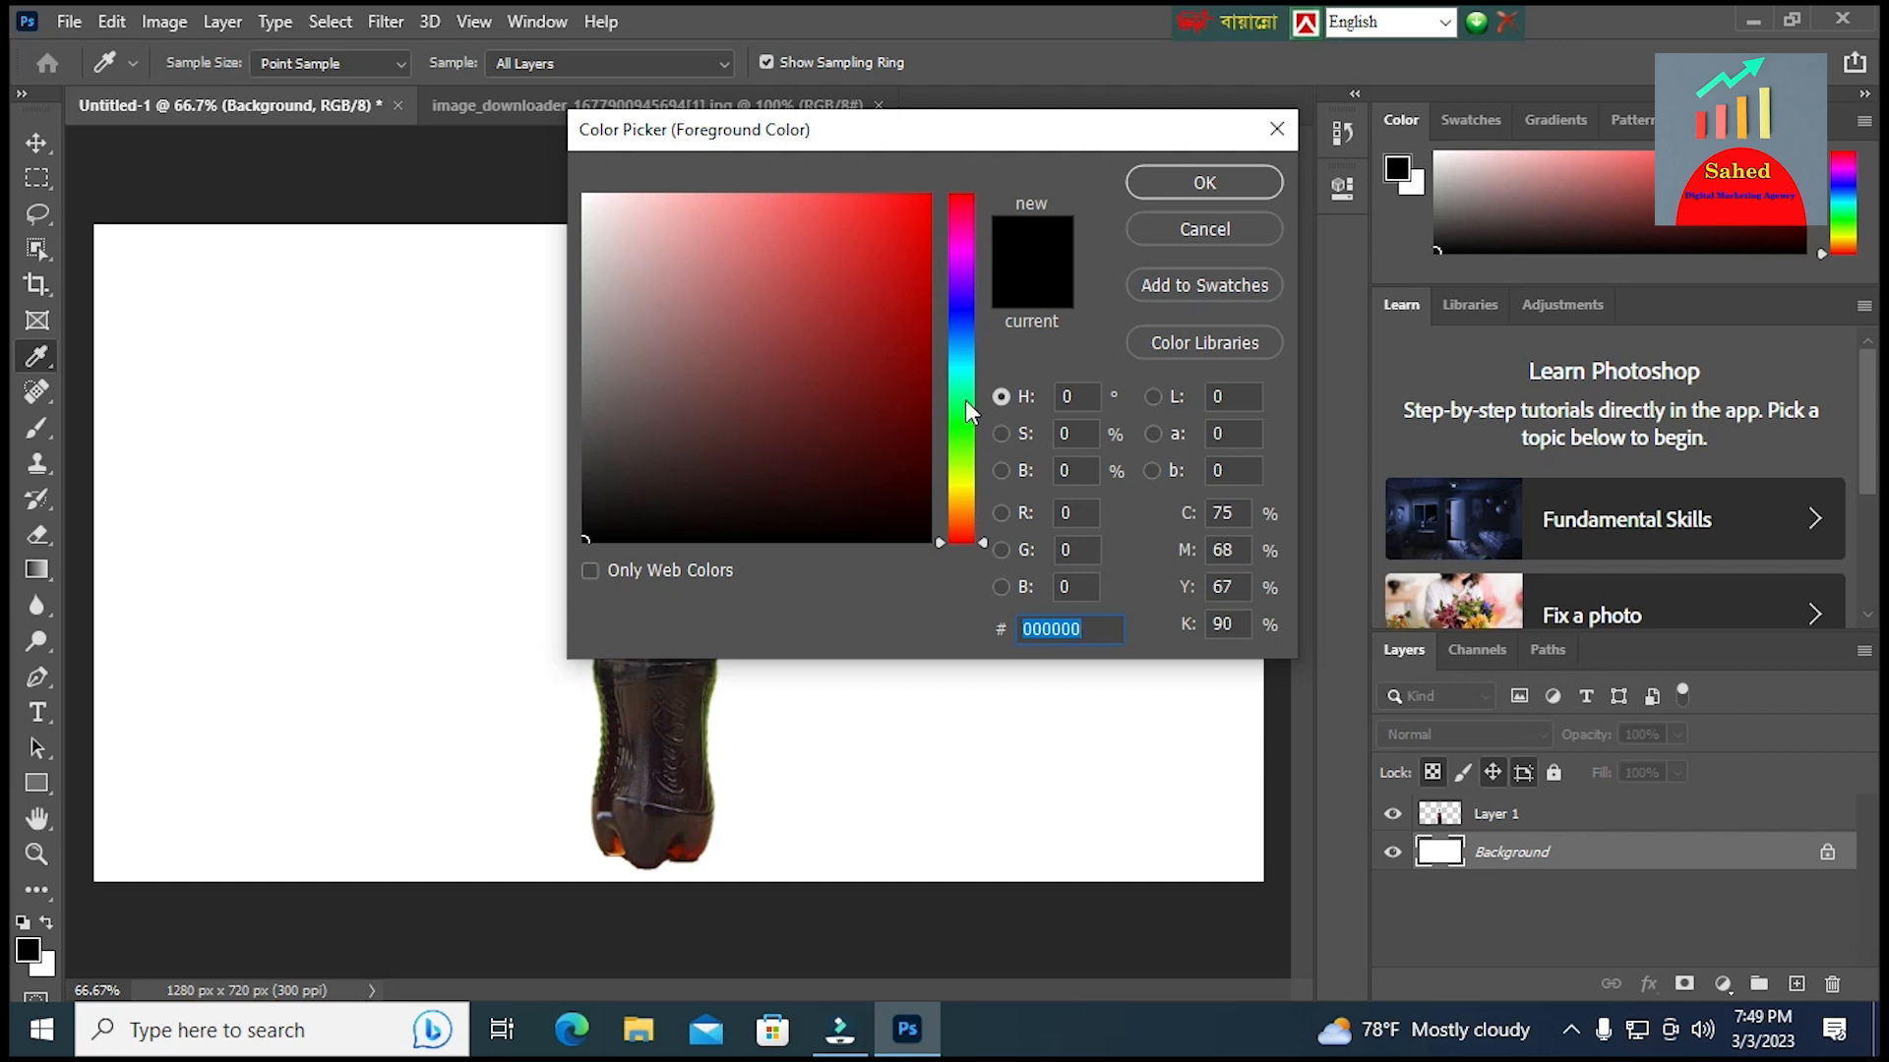
click(966, 490)
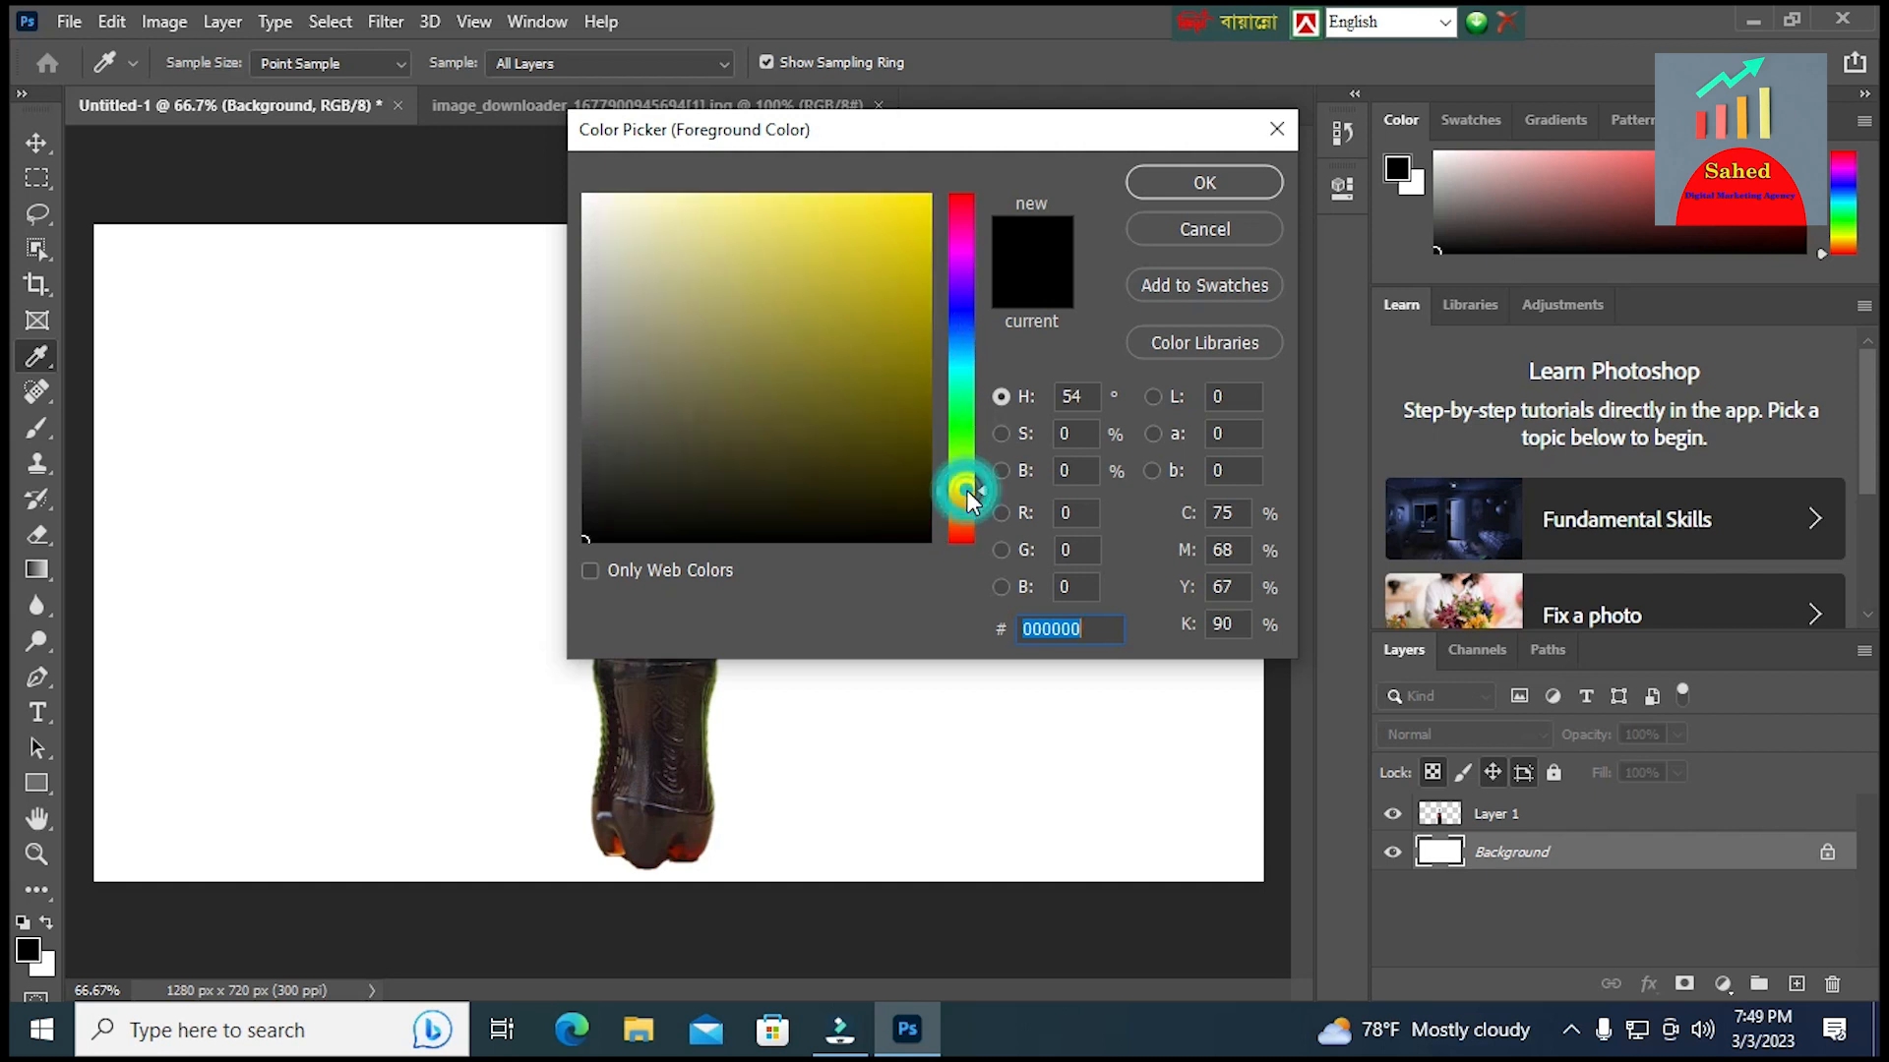
click(908, 236)
click(1218, 194)
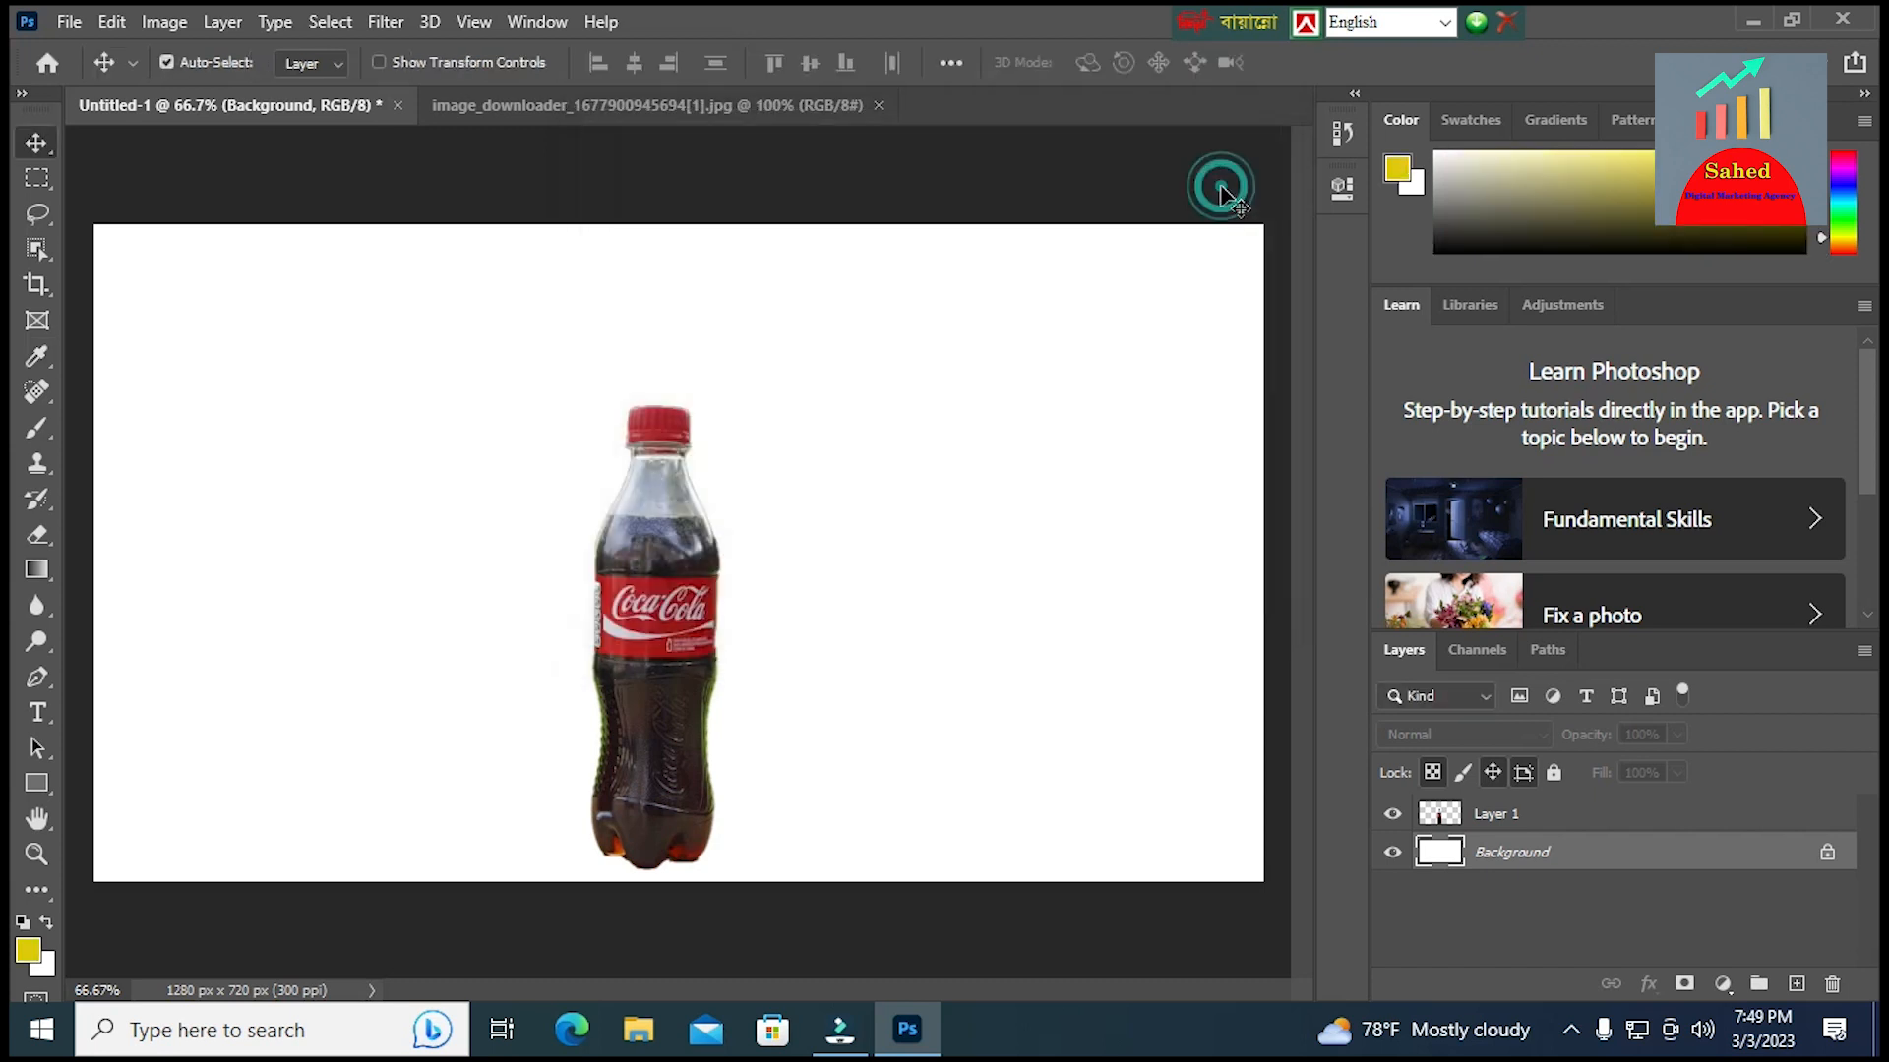
key(alt+BackSpace)
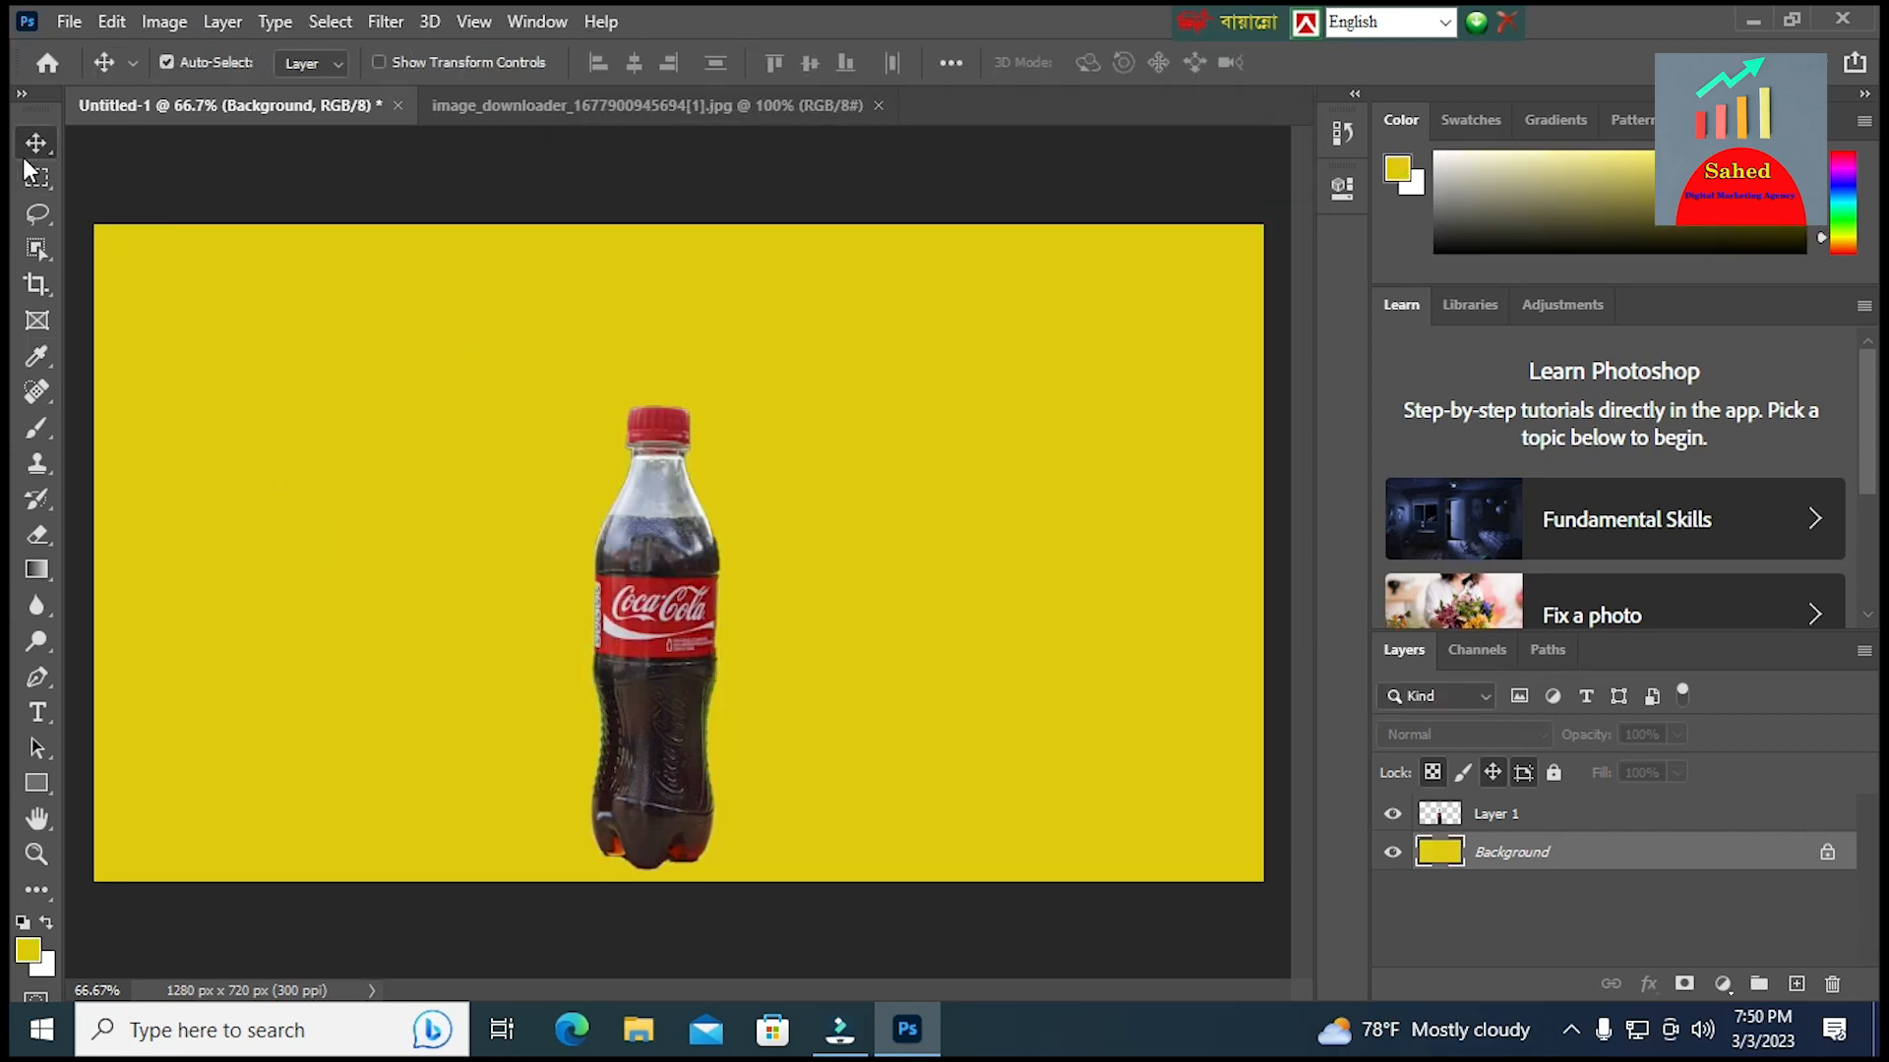
Move the bottle slightly up and give it a black Multiply drop shadow with 100% opacity and distance, spread and size at 0
drag(642, 578, 640, 513)
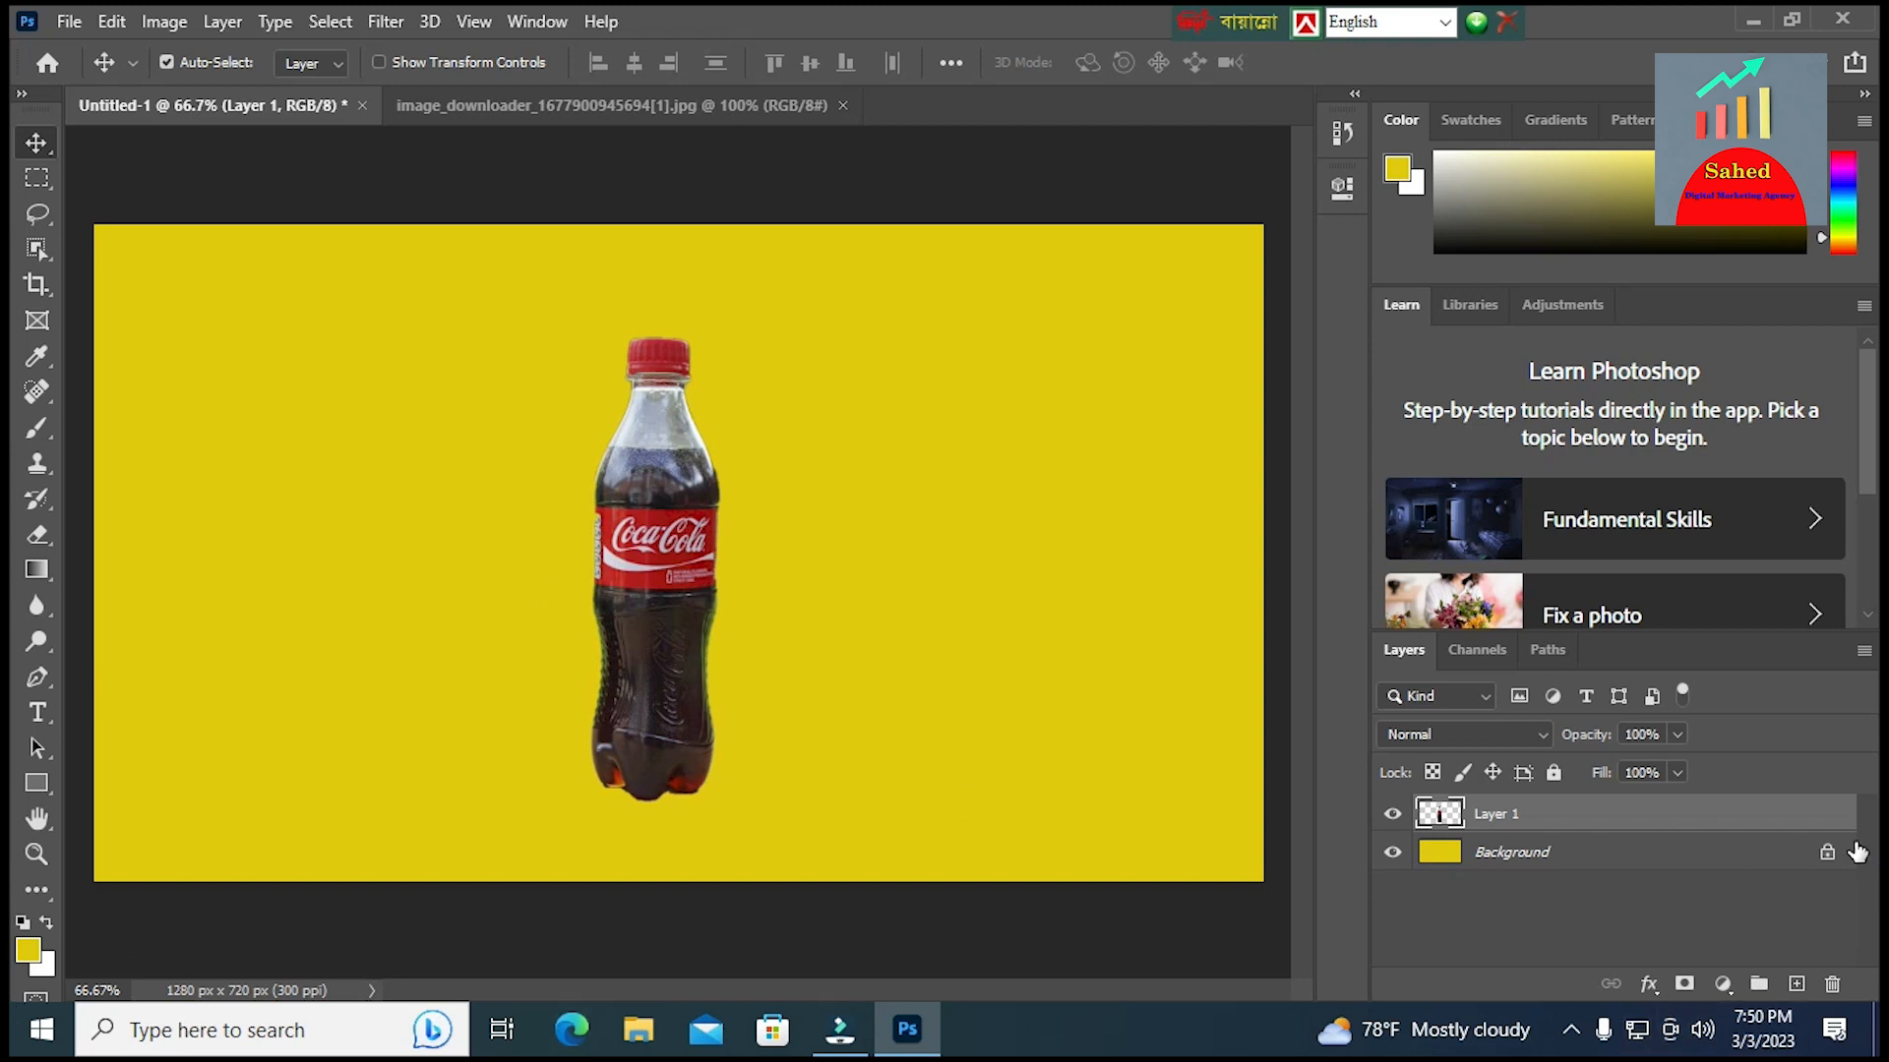
right_click(1532, 824)
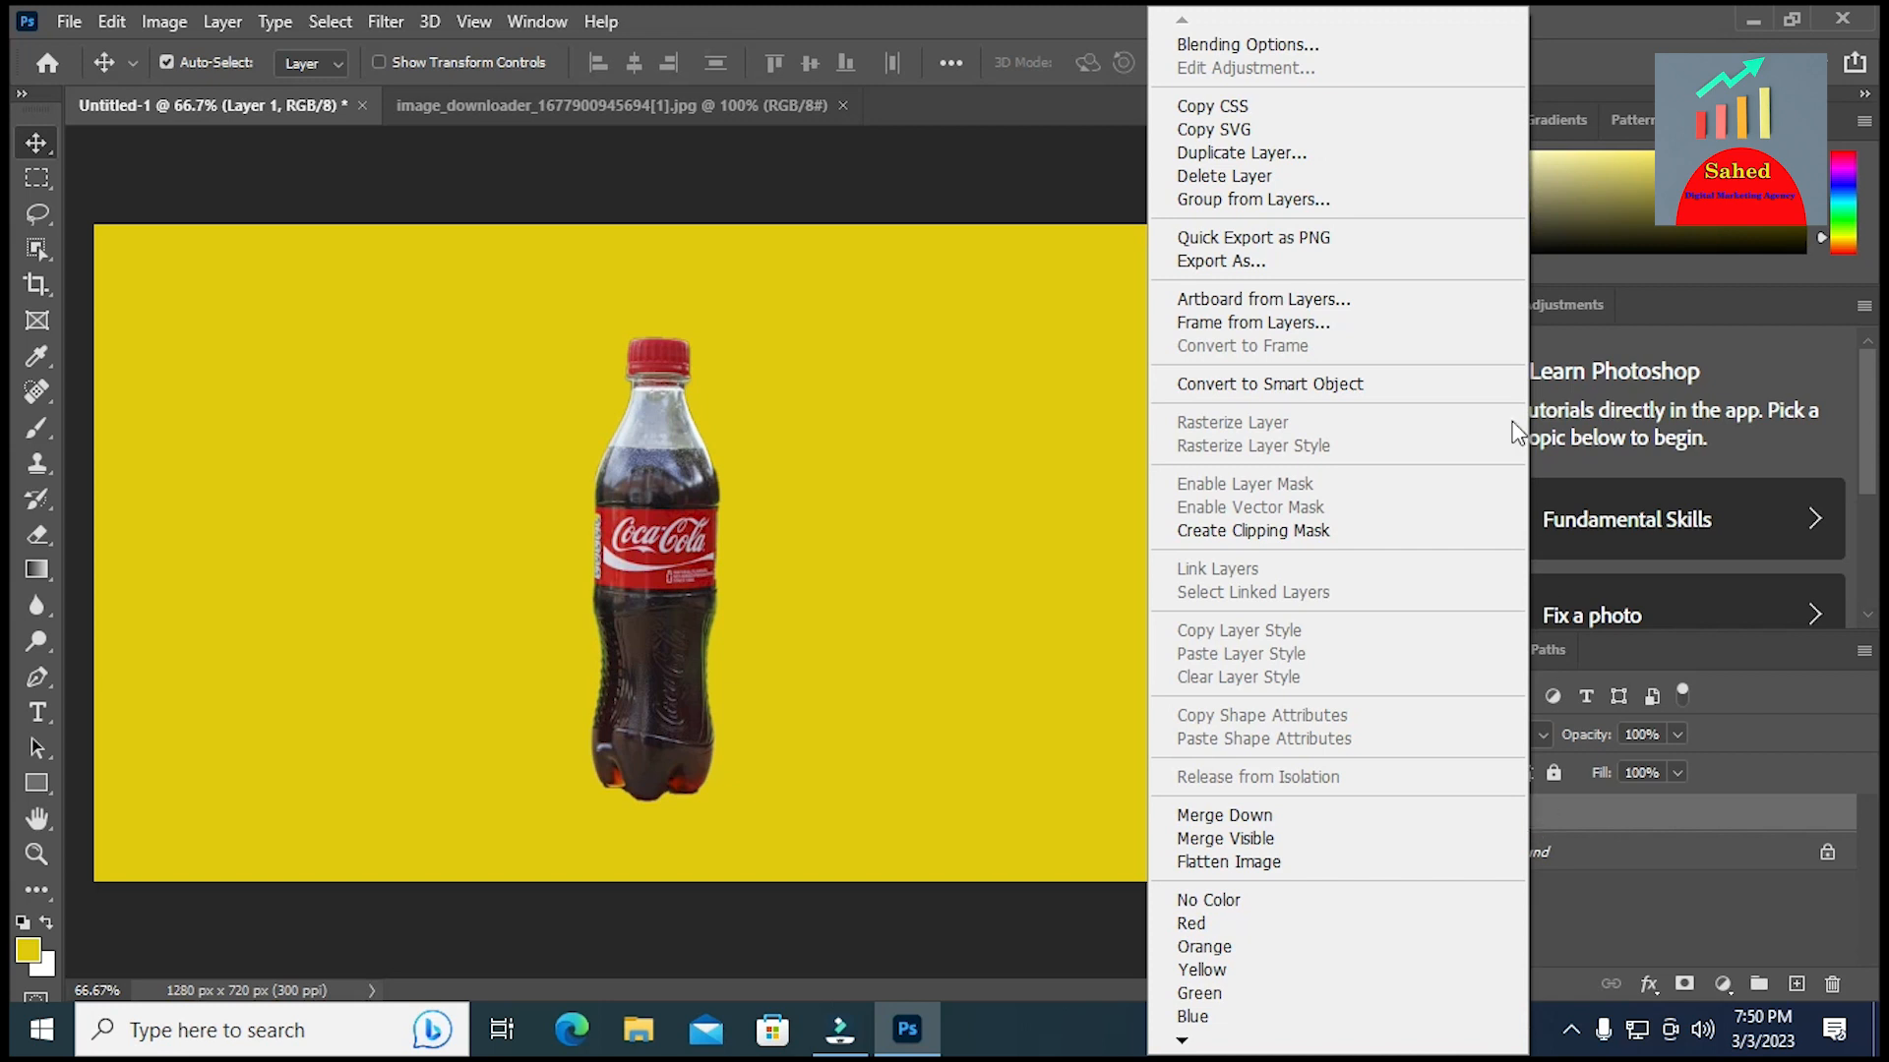
click(1235, 50)
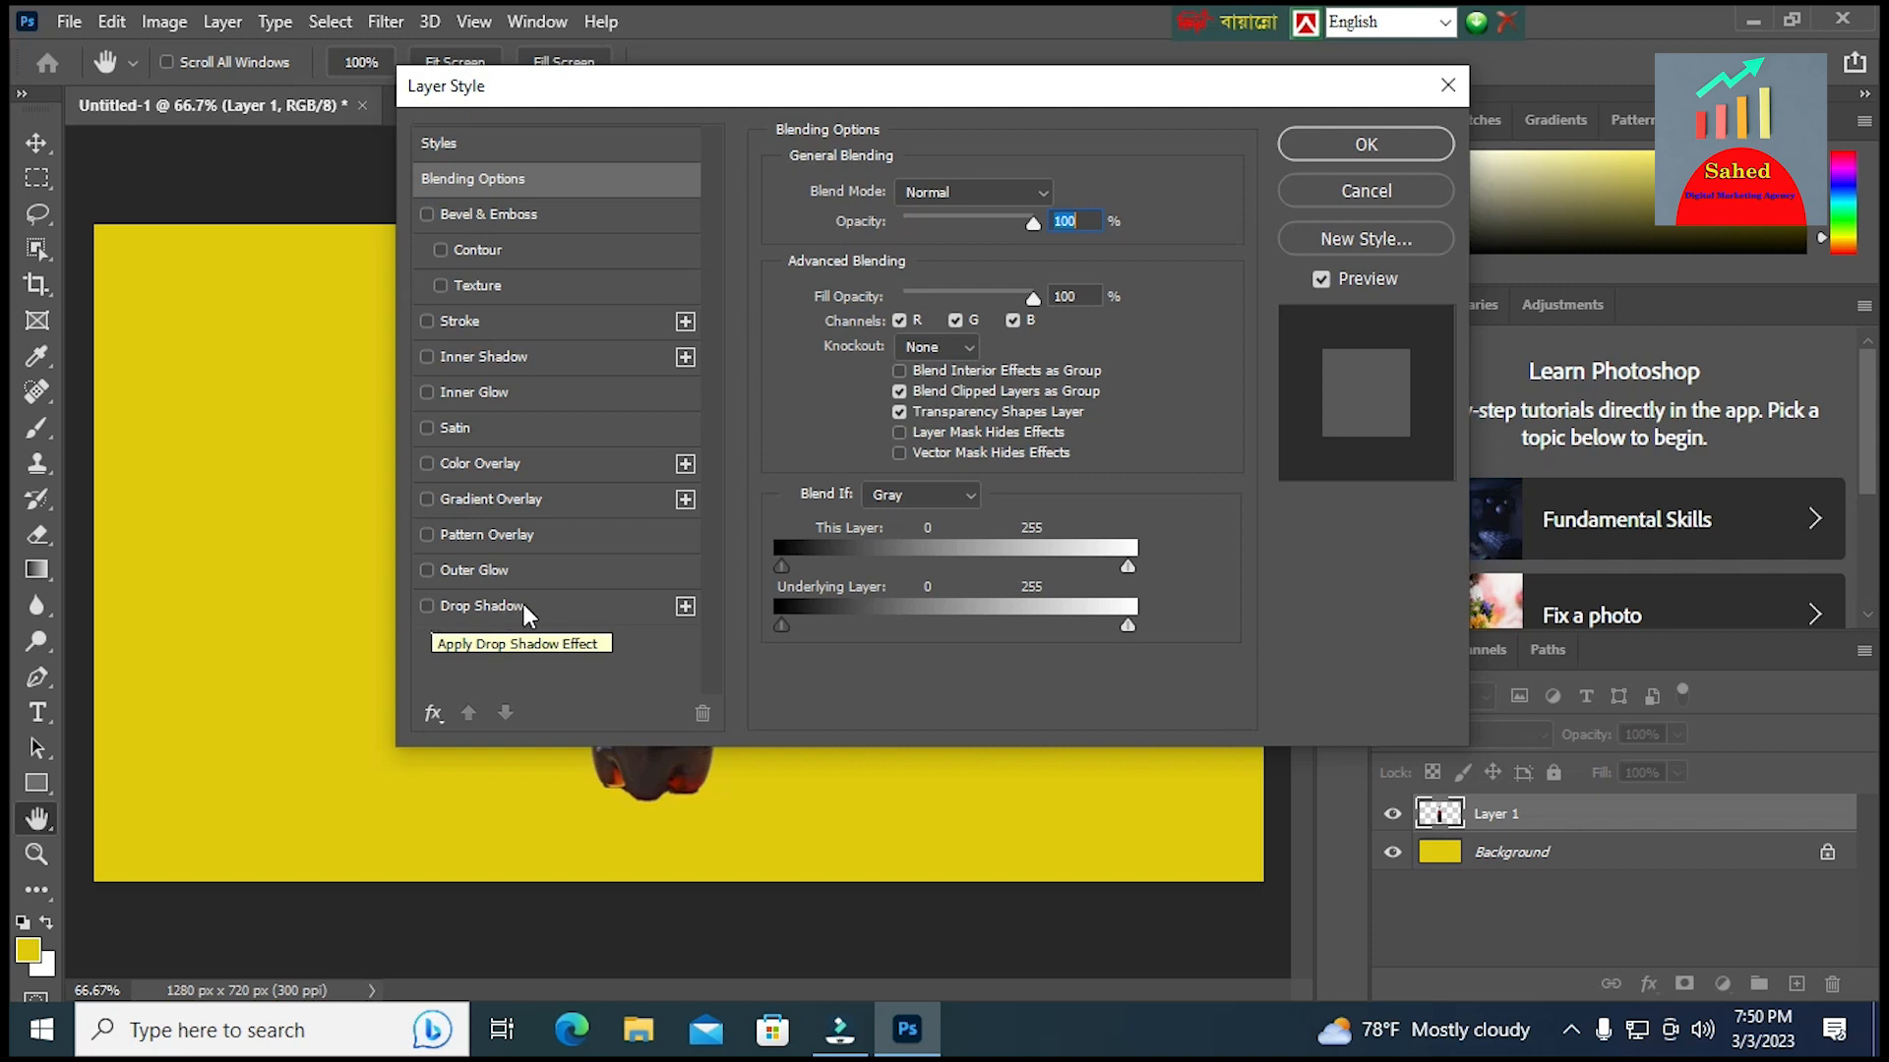
click(558, 615)
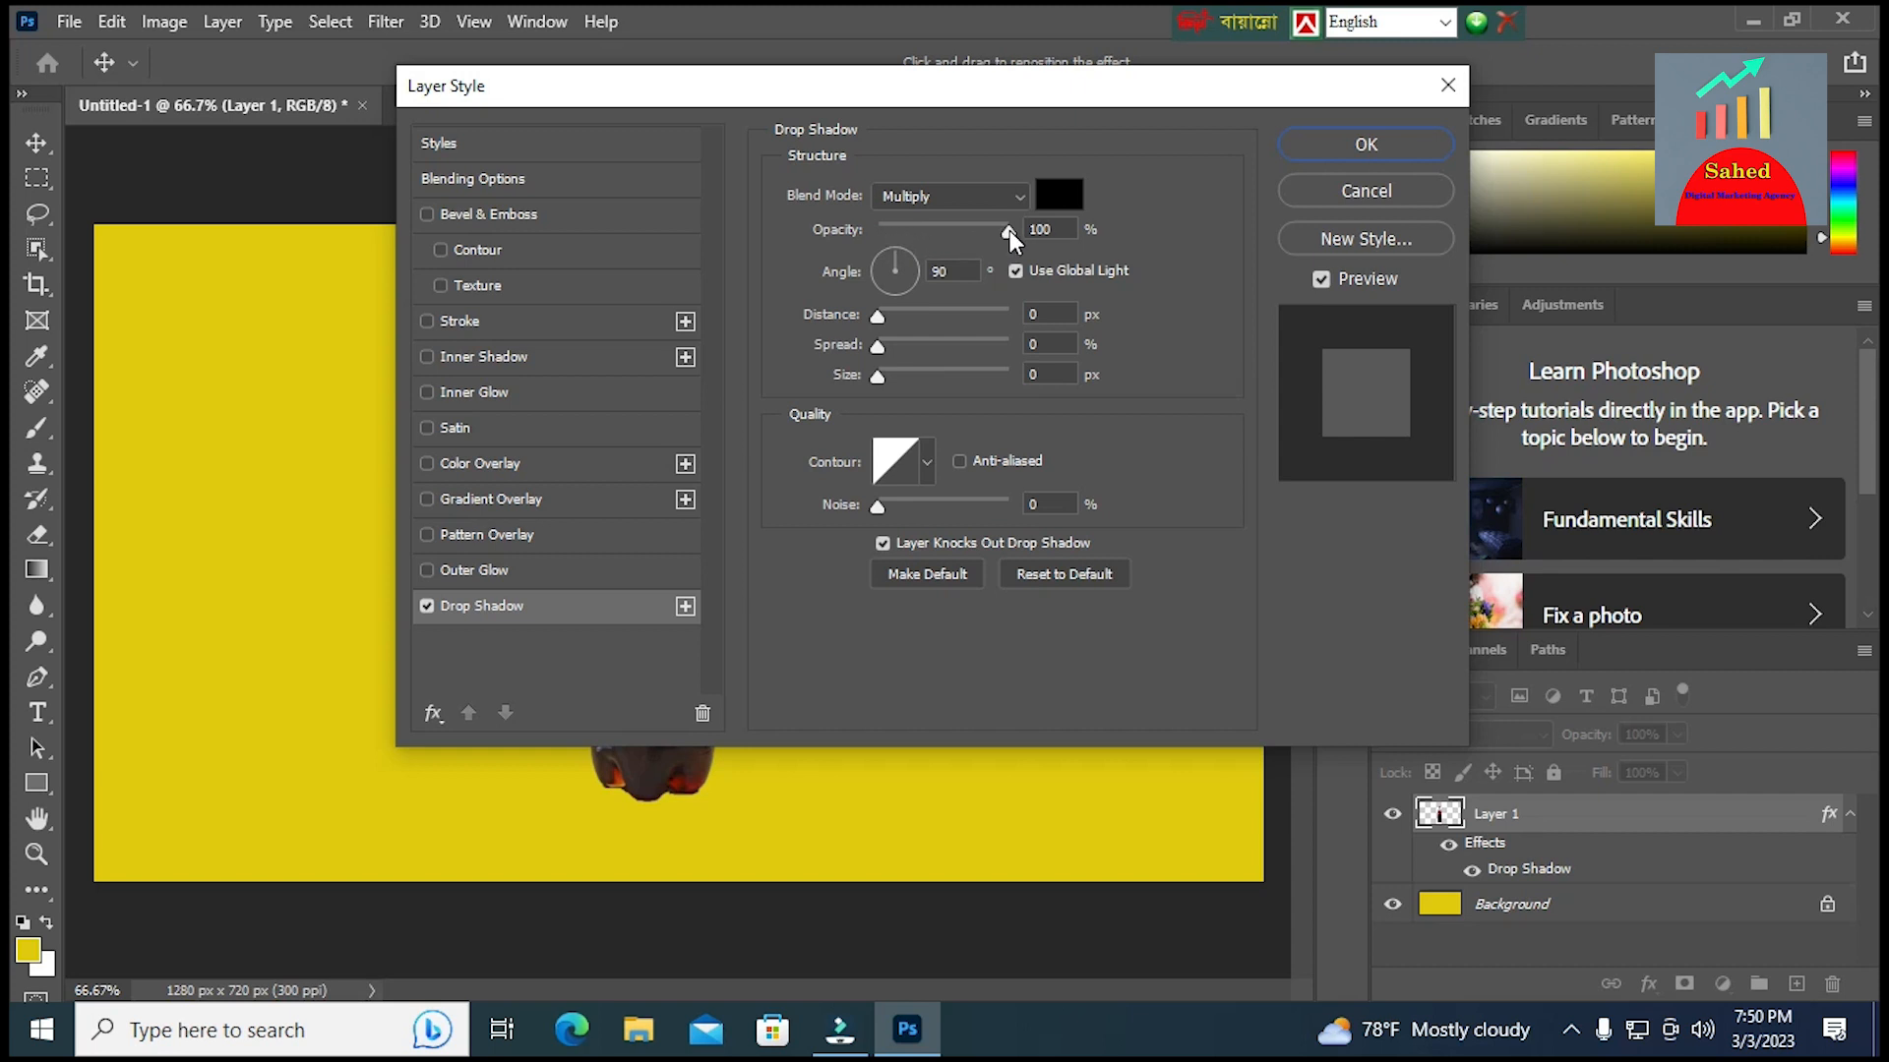
click(1059, 198)
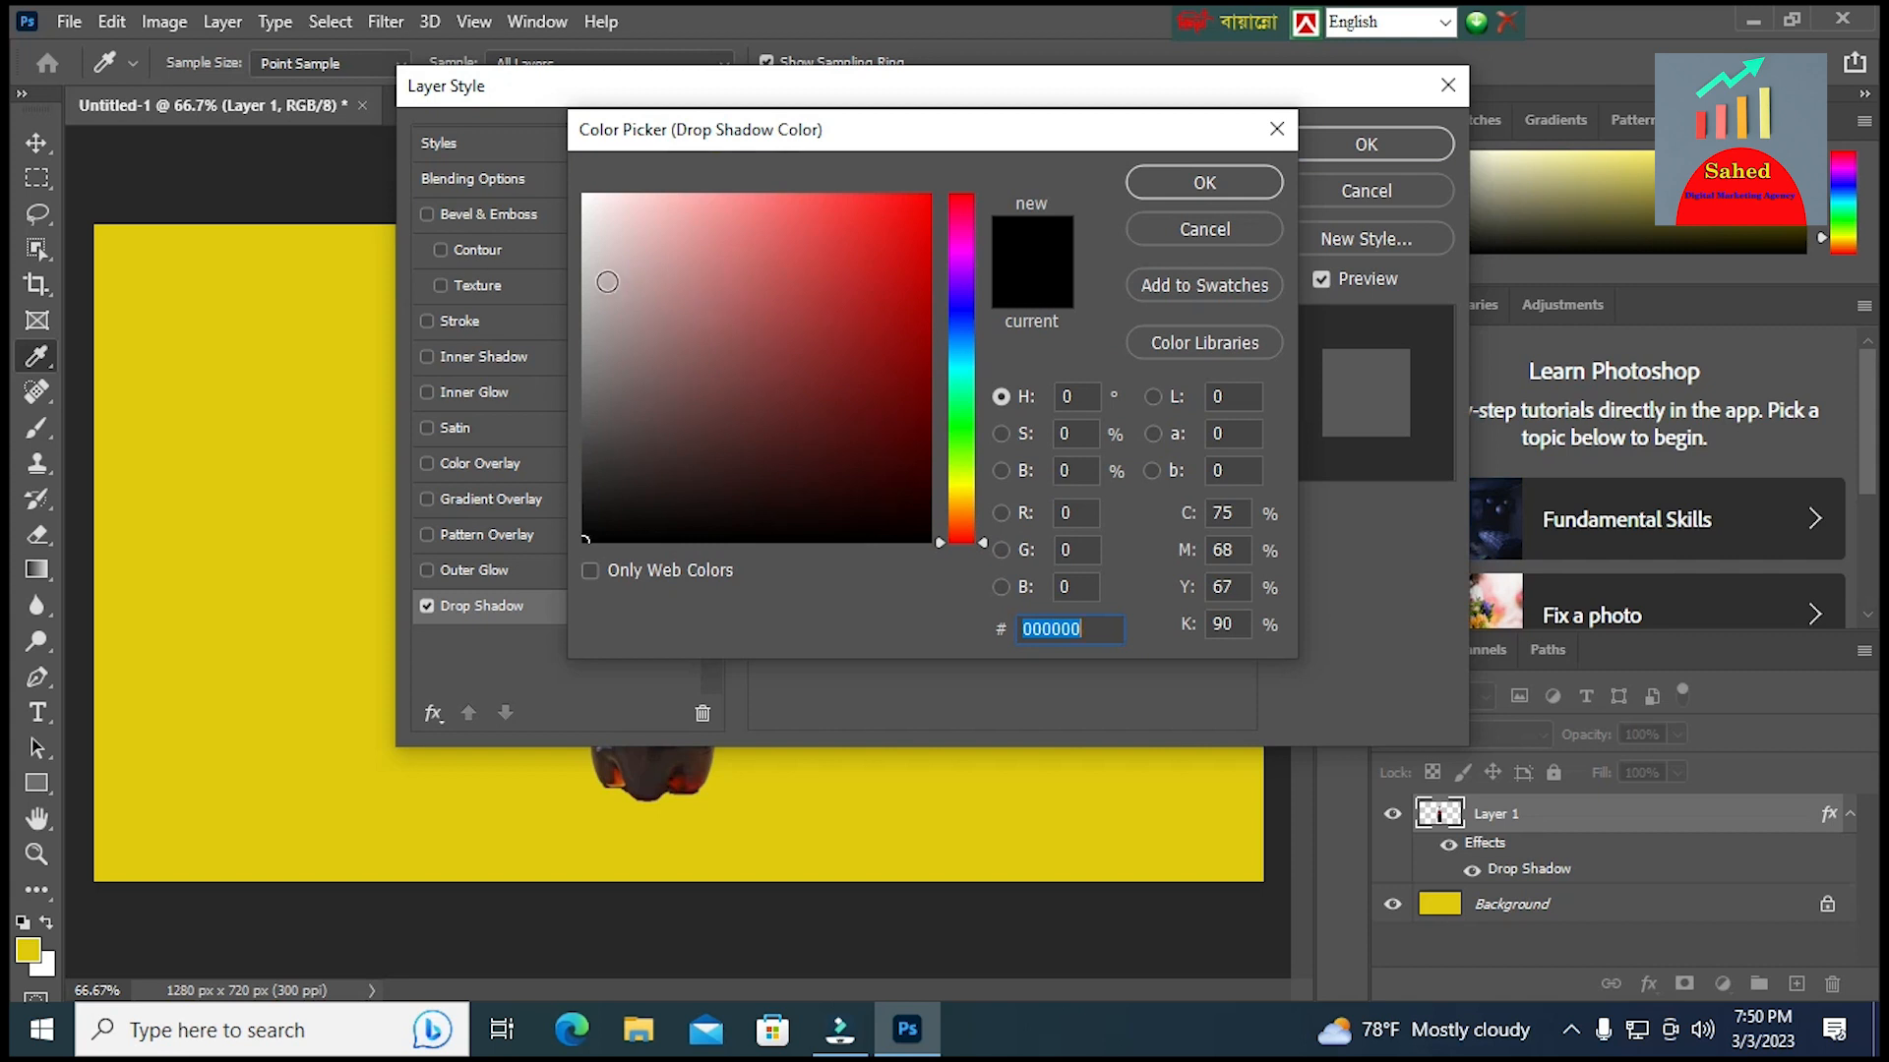
click(1199, 183)
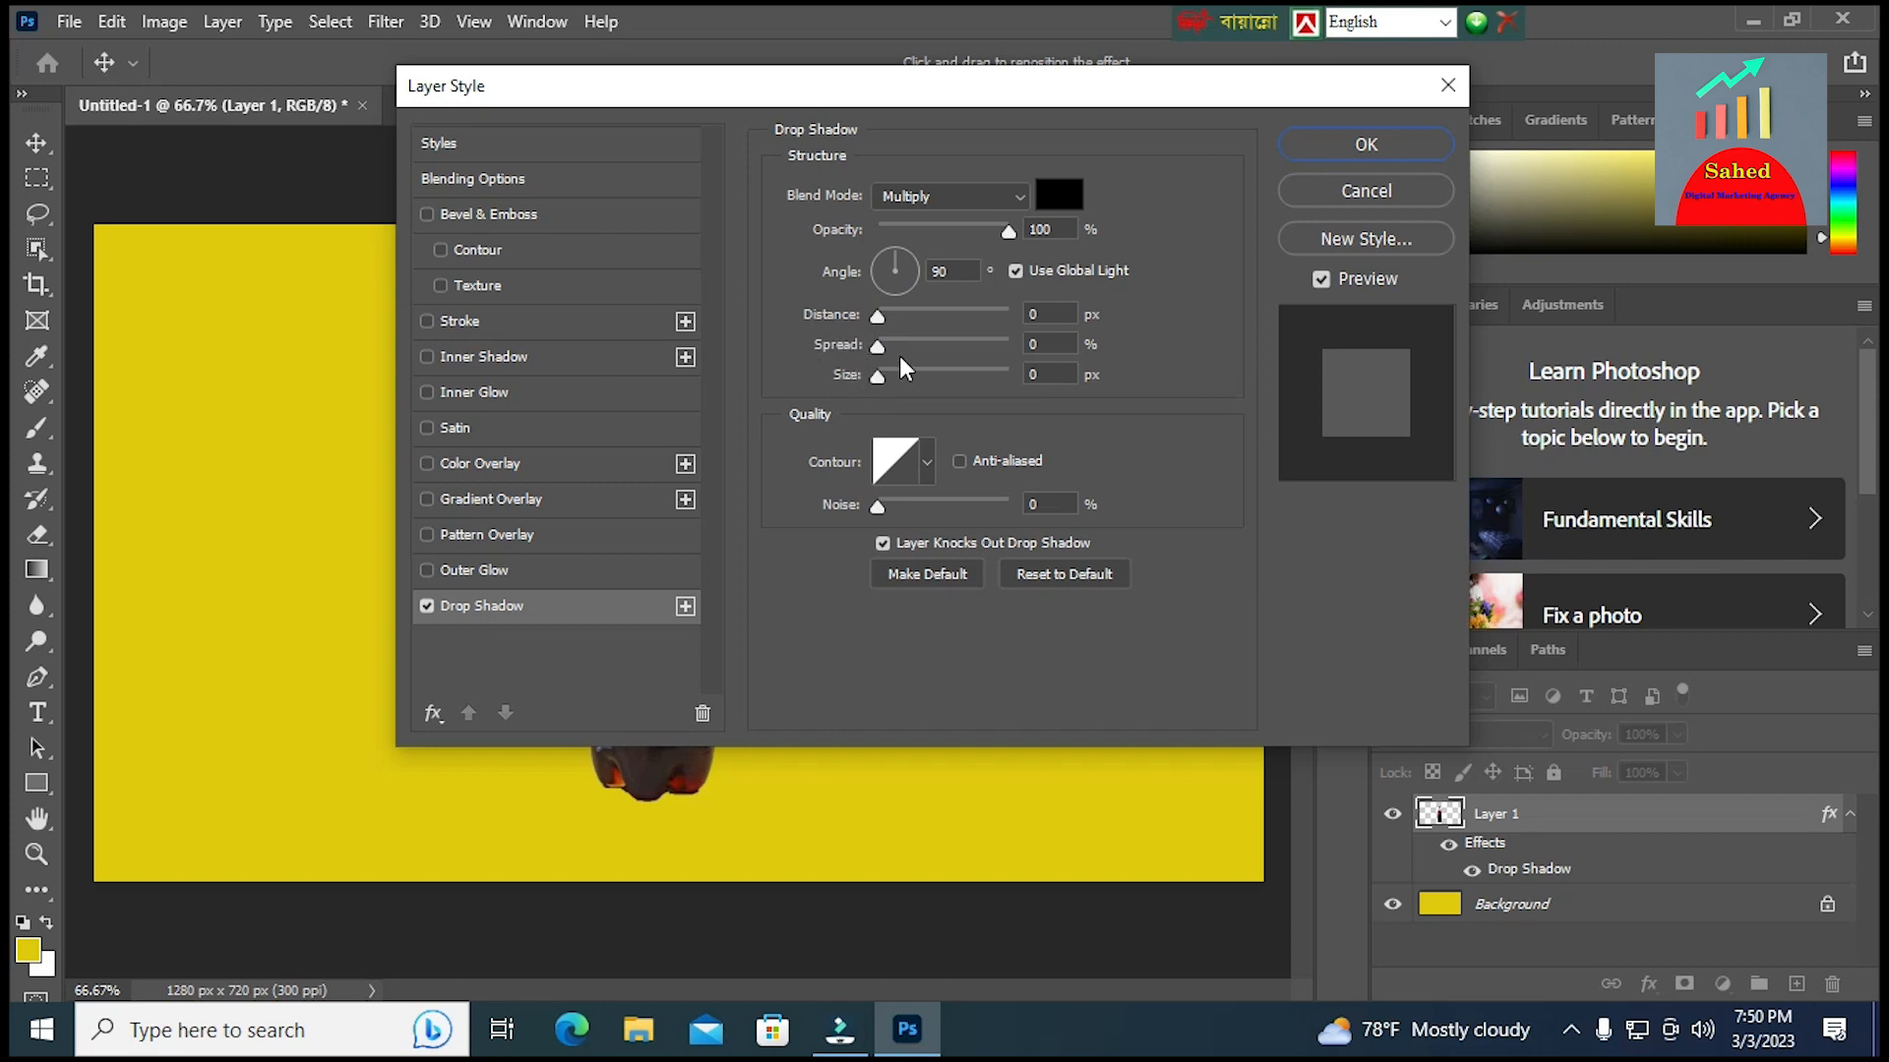
click(1365, 148)
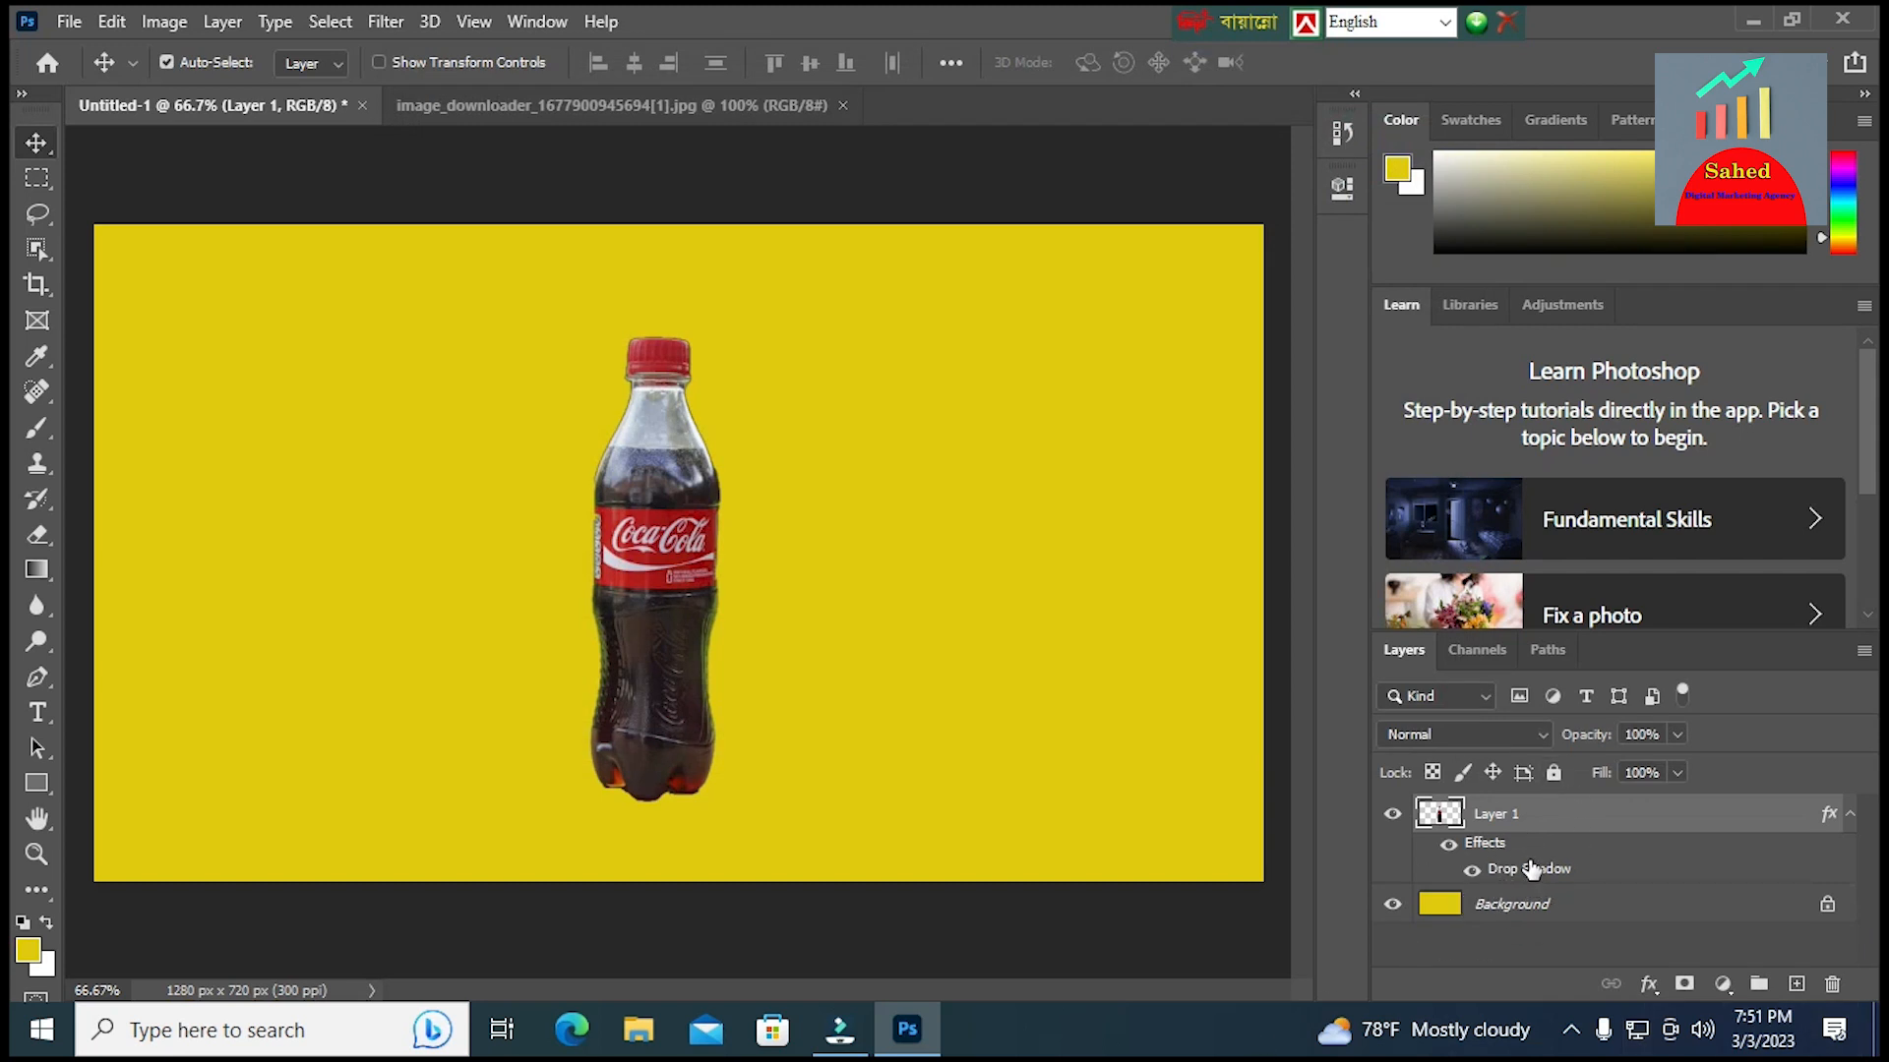
Turn Layer 1's drop shadow effect into a separate layer and select that shadow layer
right_click(1686, 870)
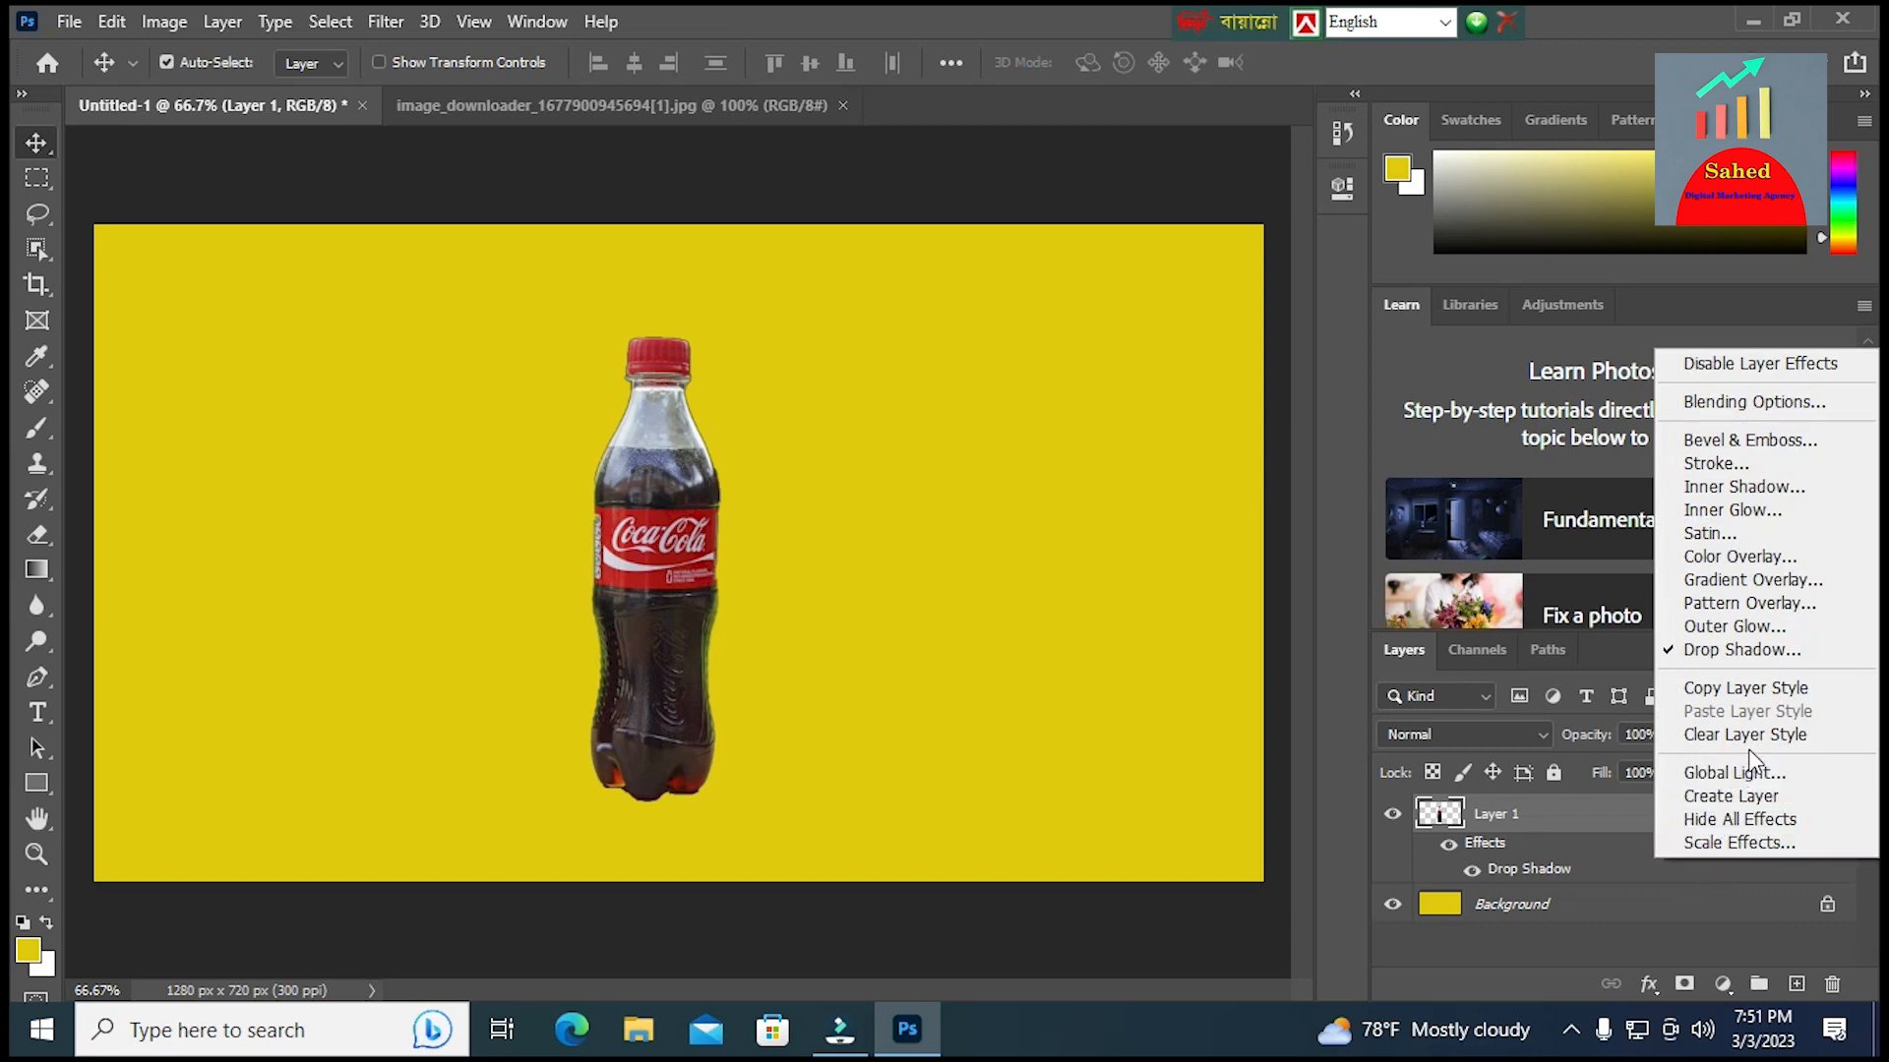
click(1744, 799)
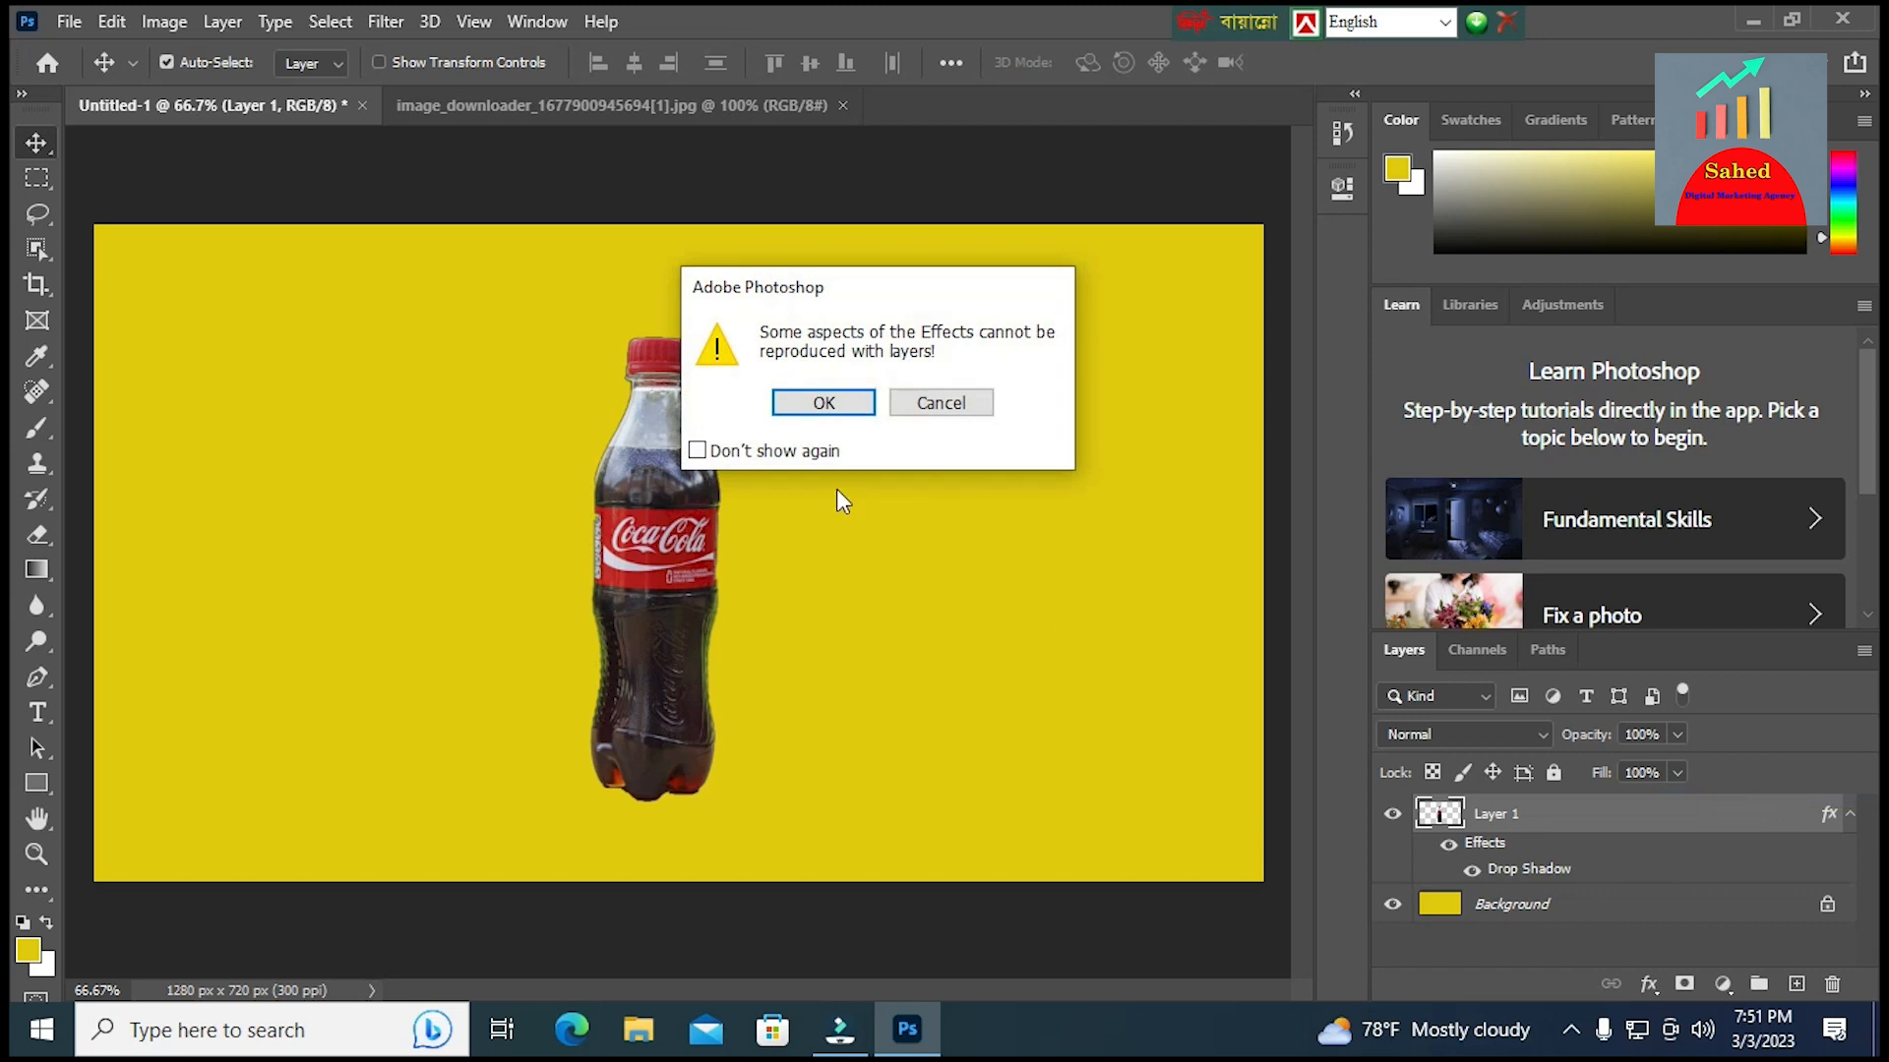
click(823, 402)
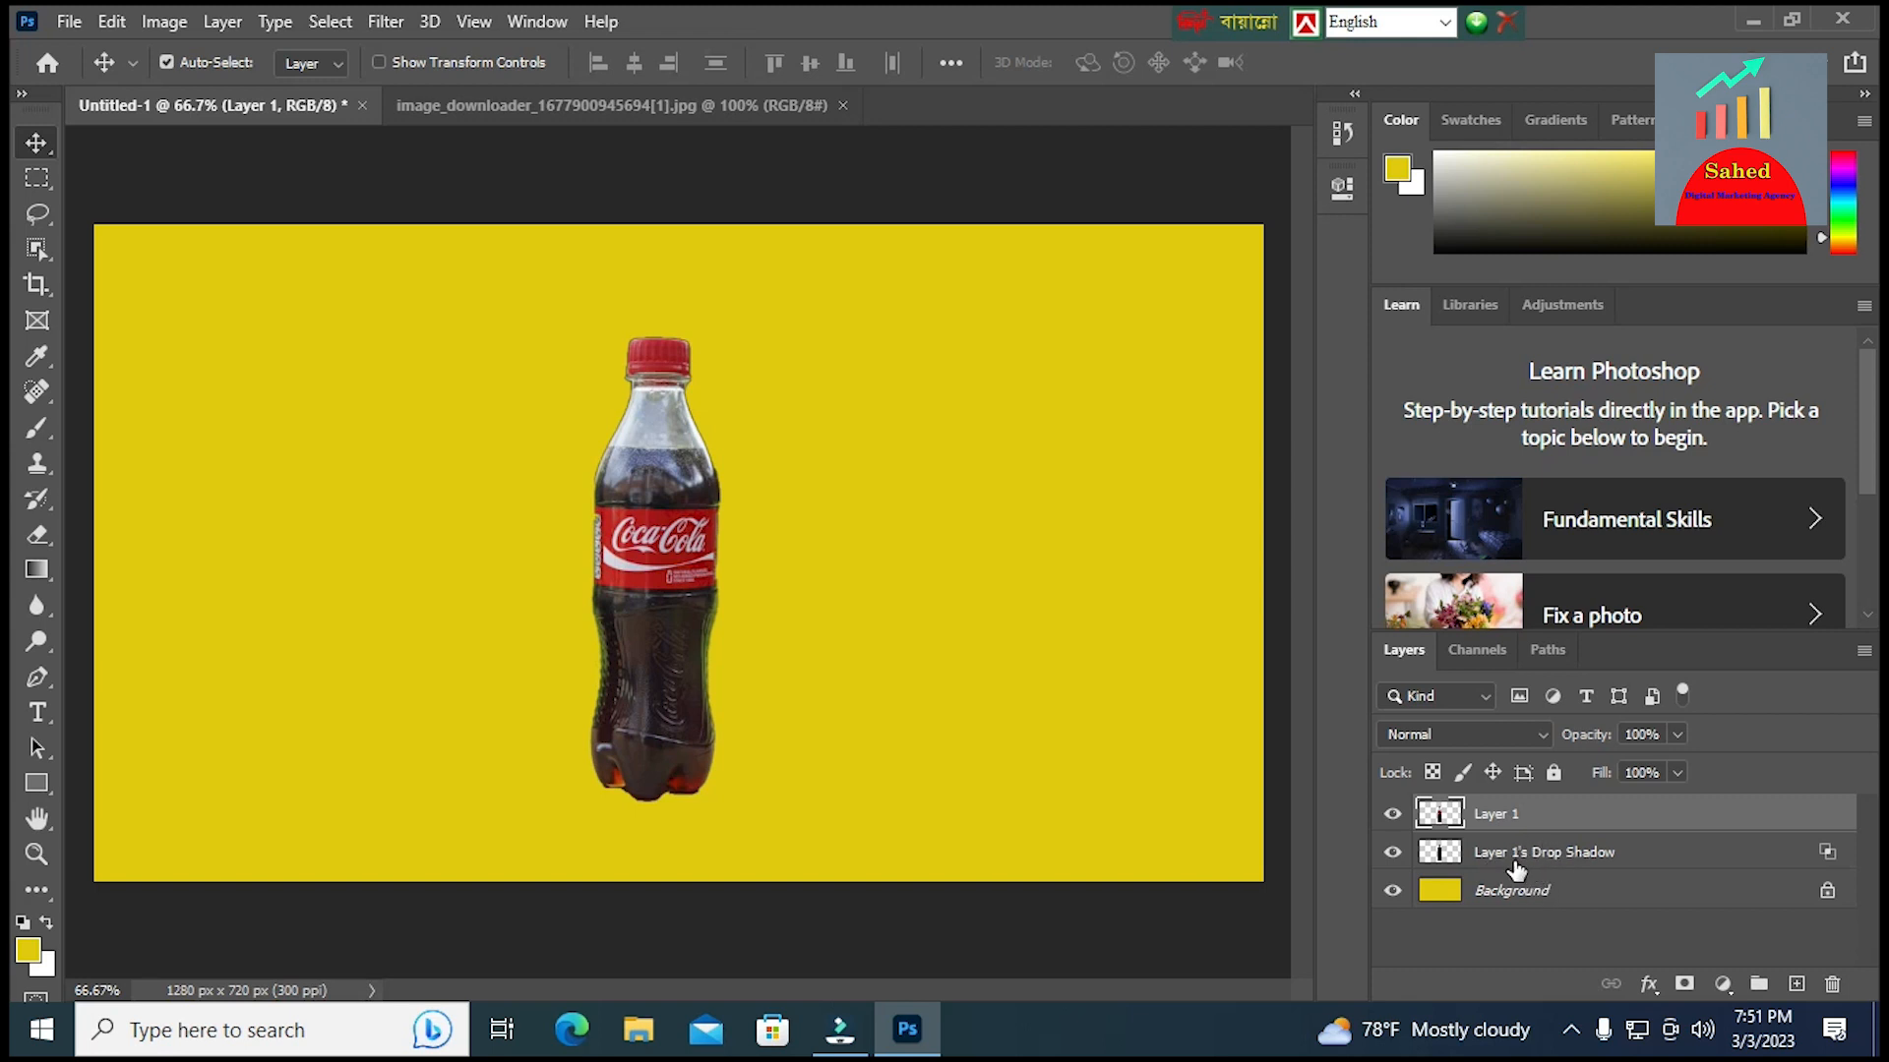
click(1561, 857)
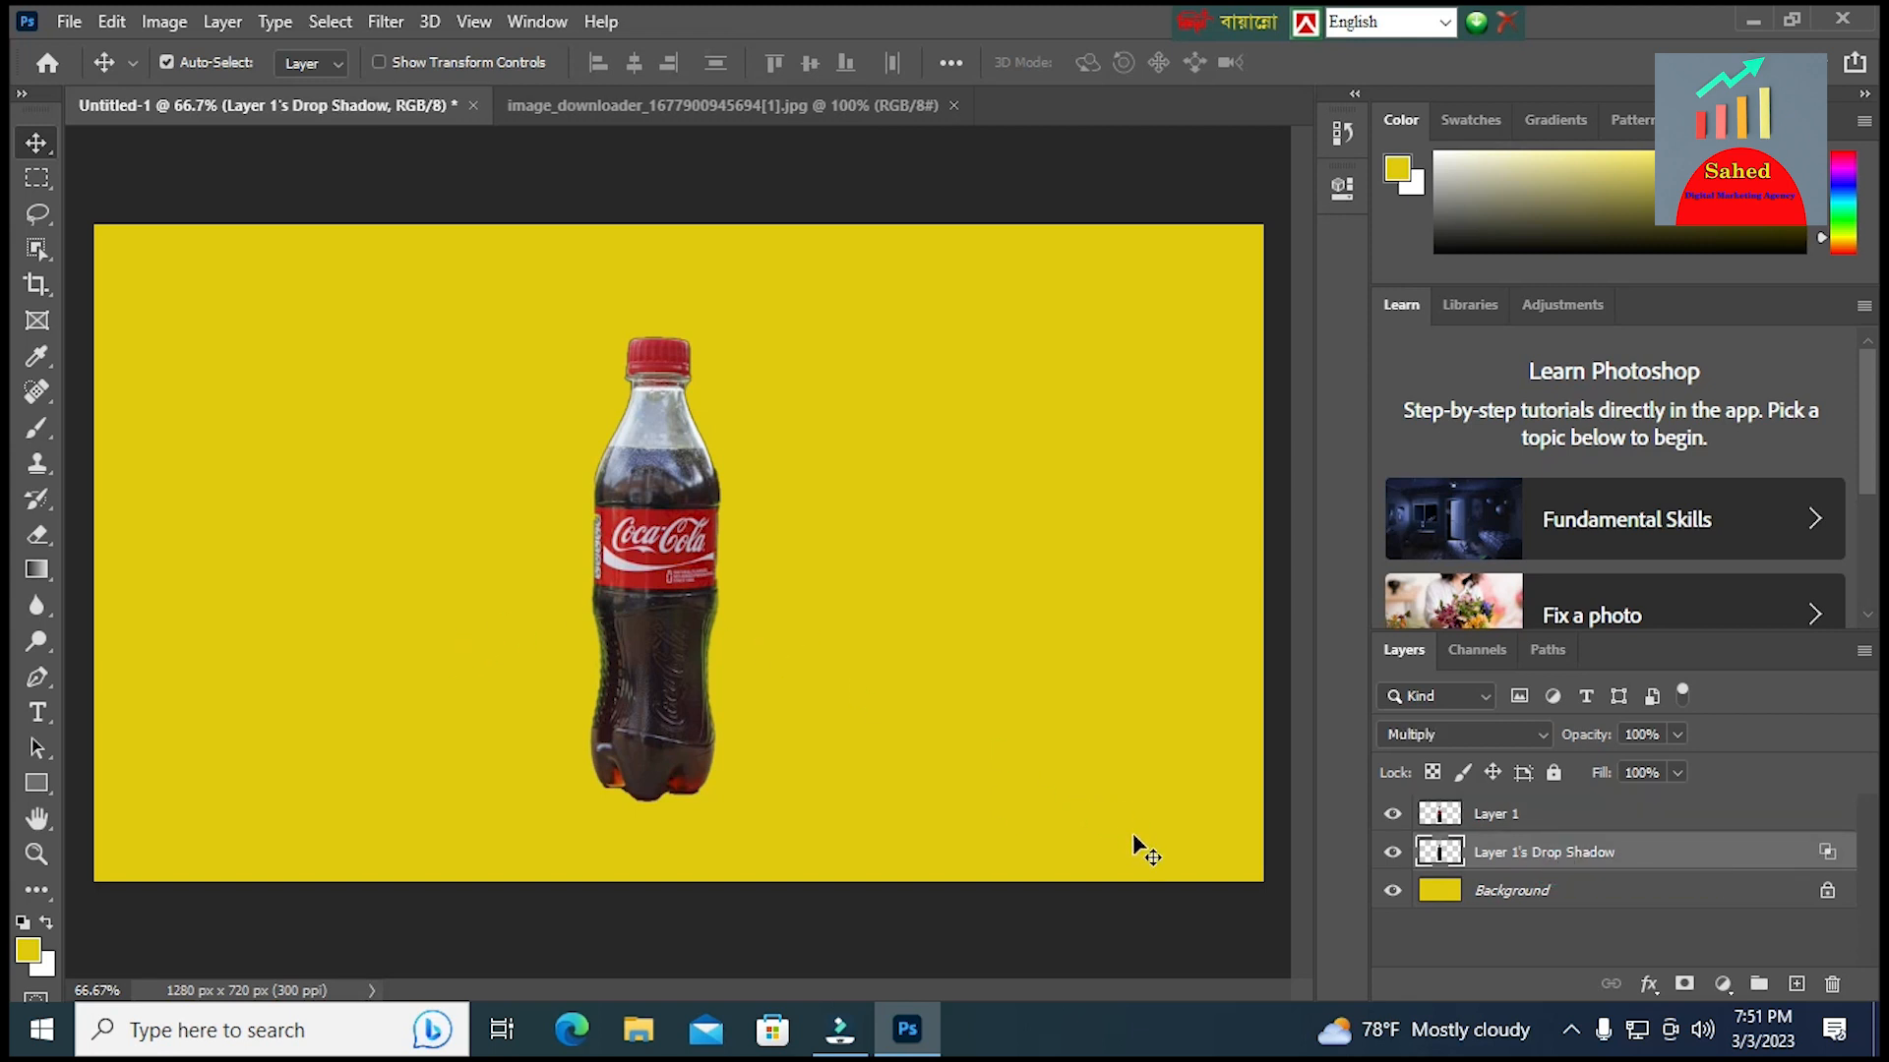
Distort the drop shadow layer so its top leans out to the left of the bottle, about 84% high and skewed about 25°
key(ctrl+t)
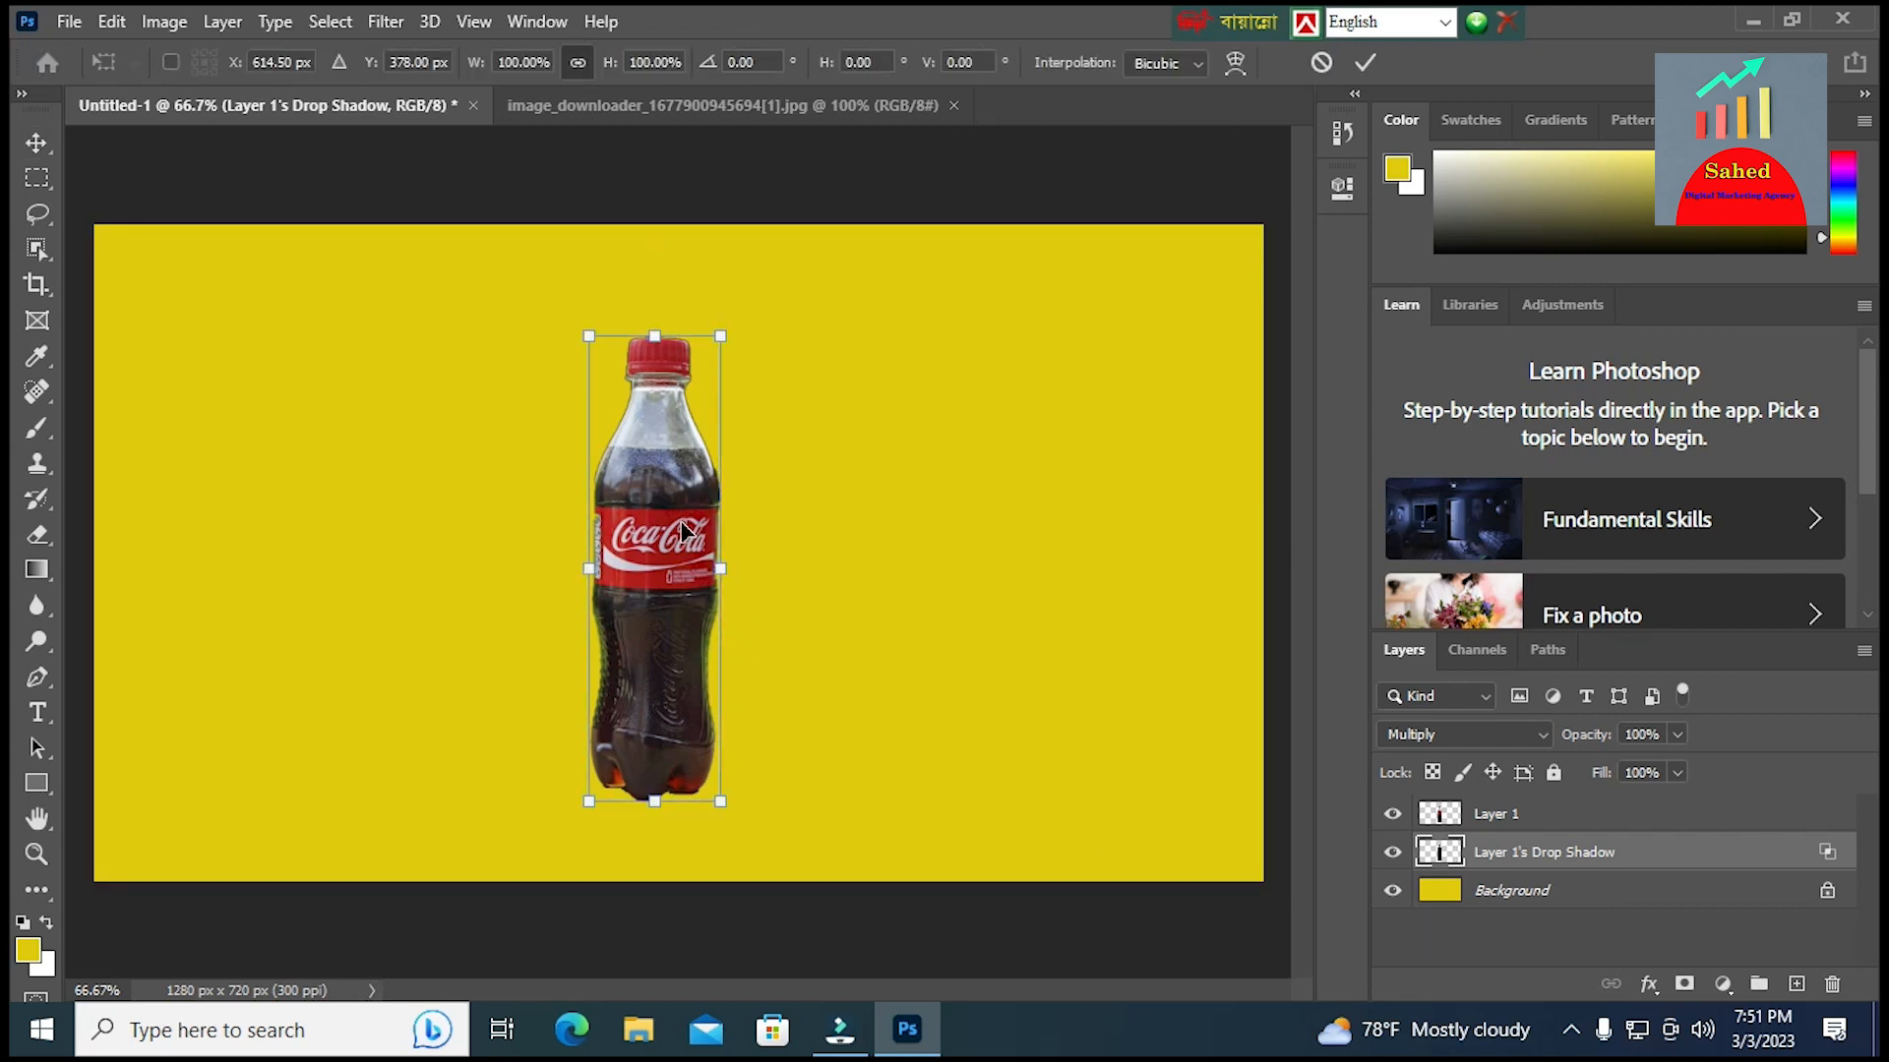
right_click(653, 330)
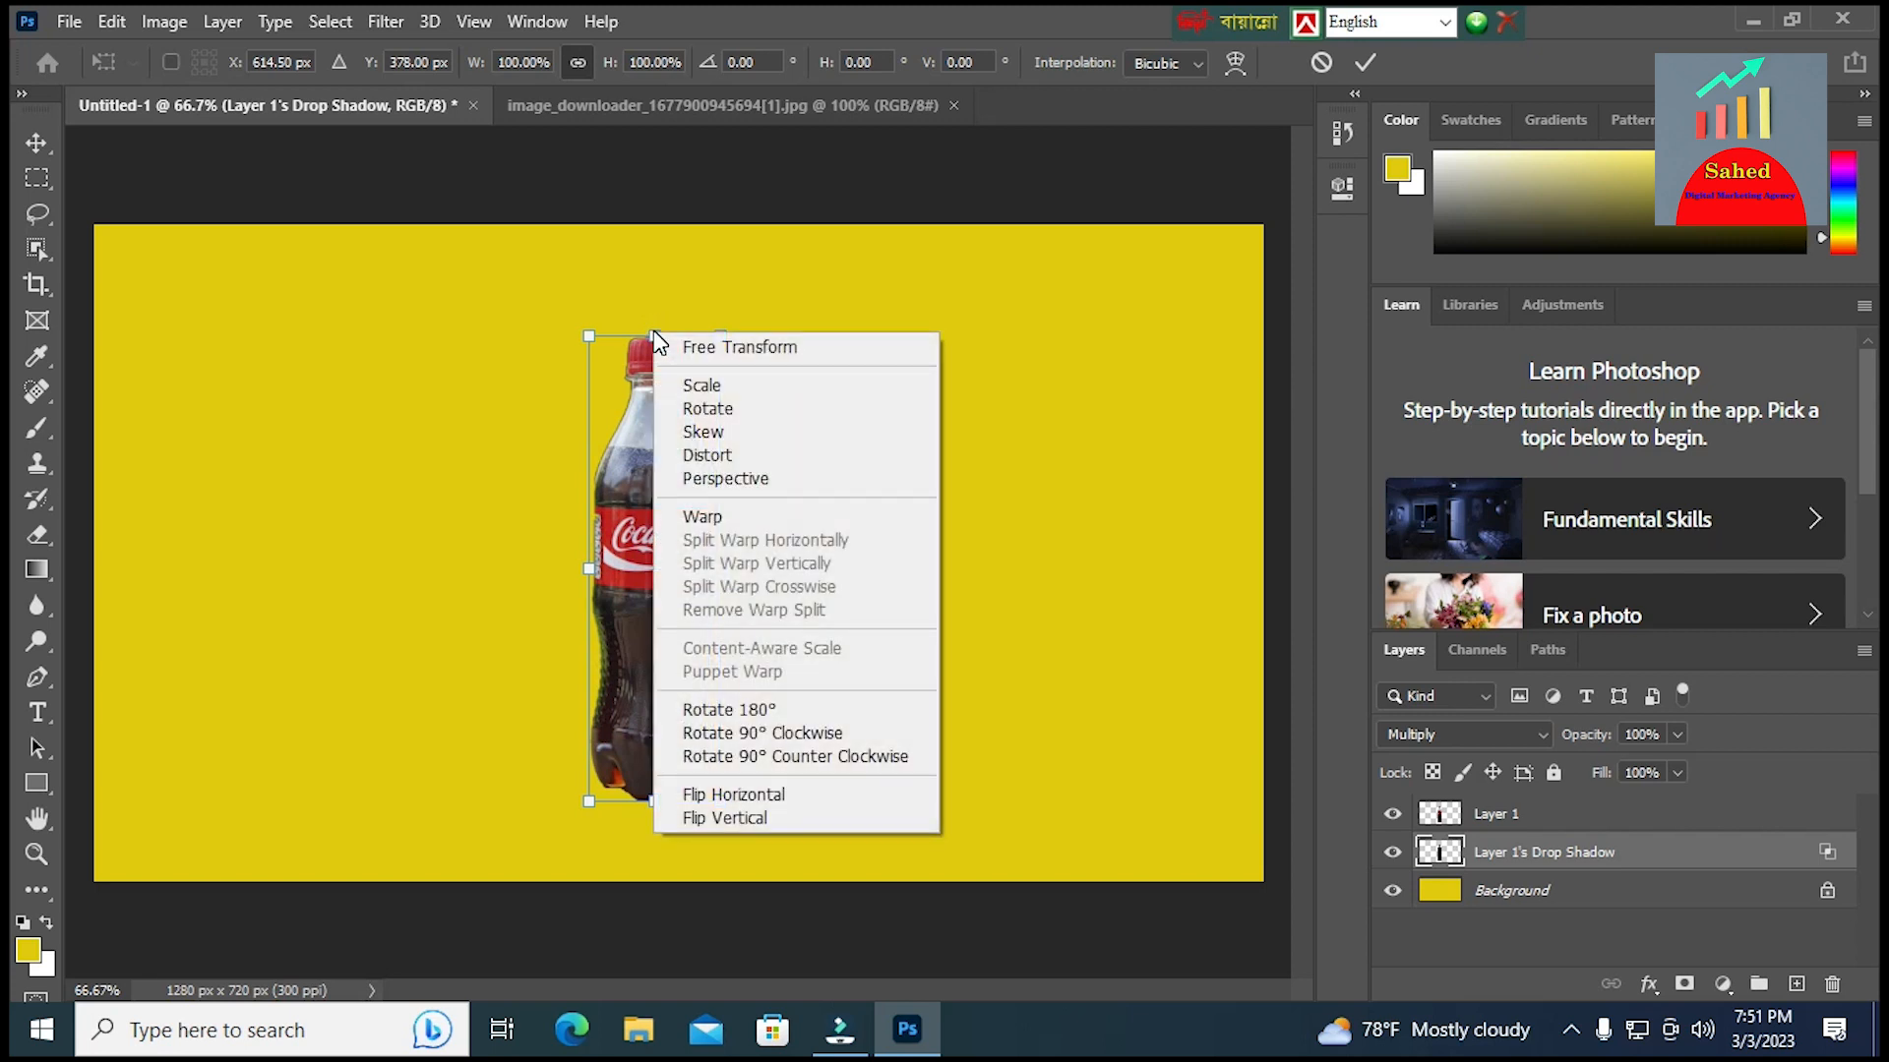
click(724, 454)
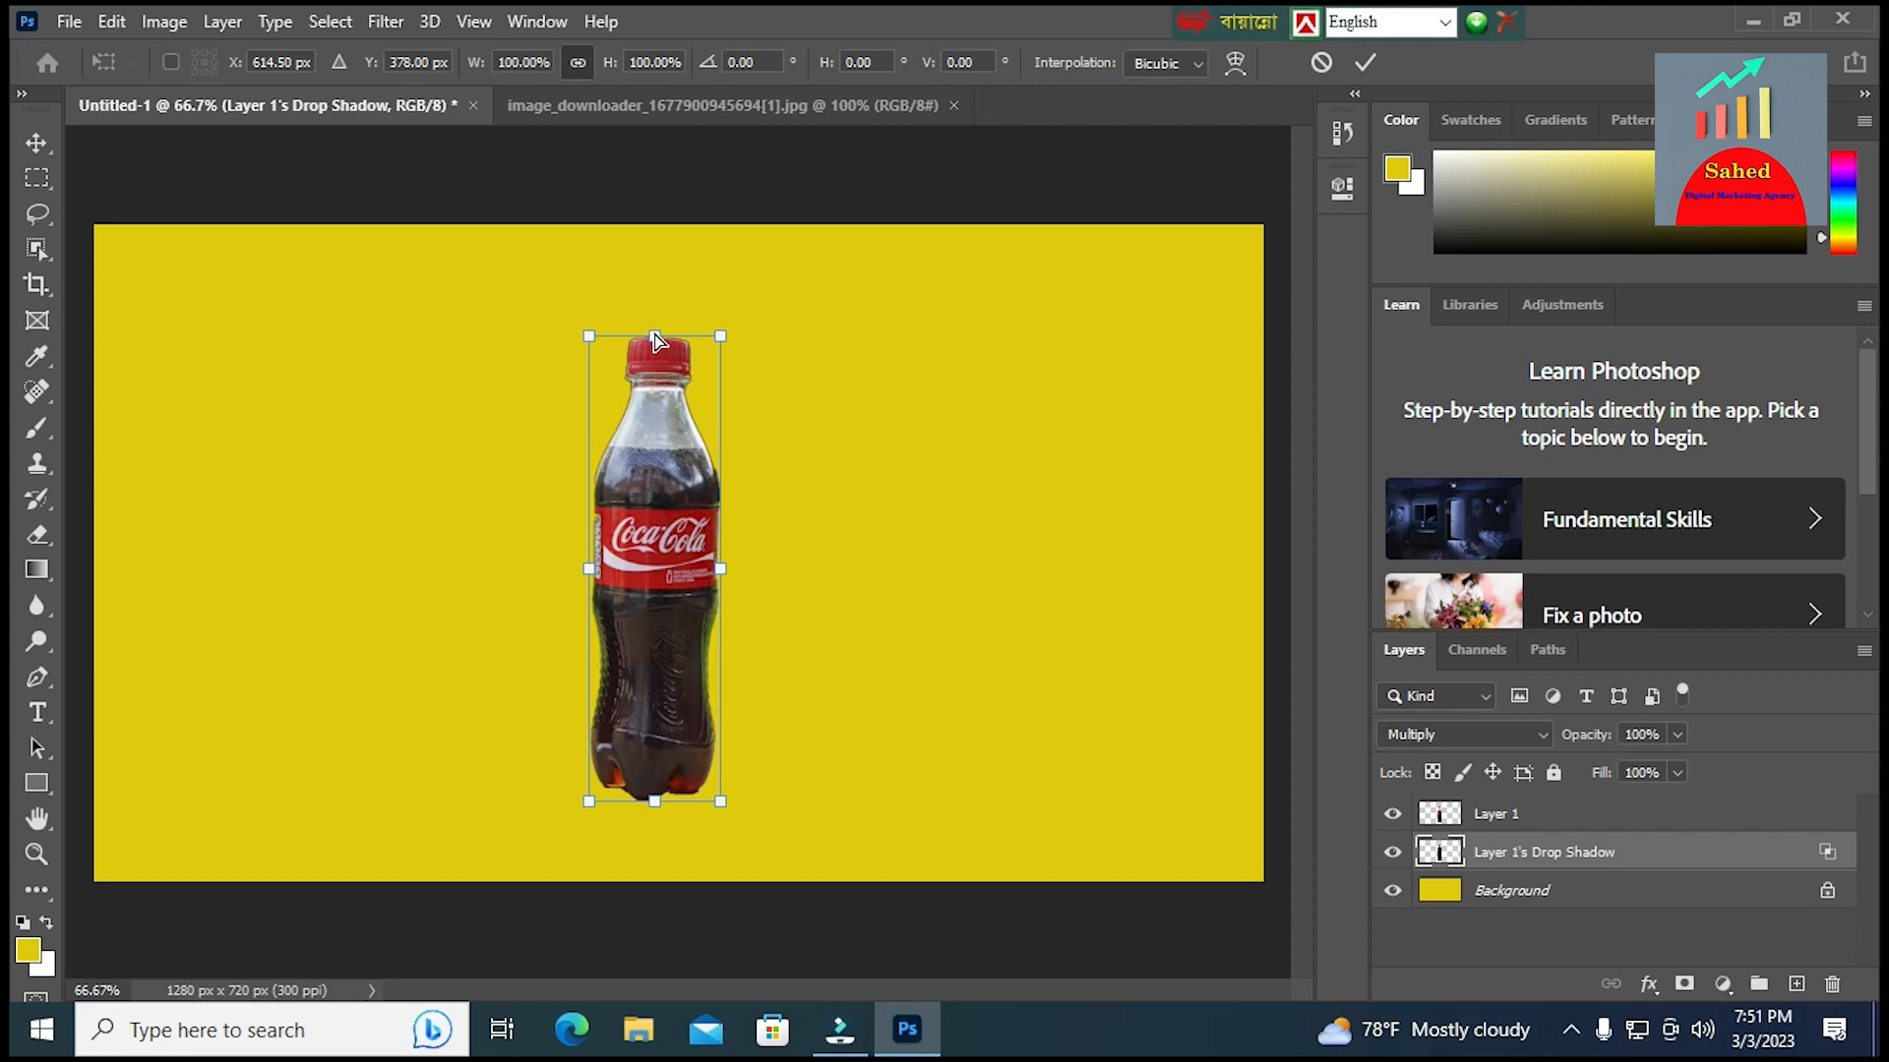
drag(656, 340, 404, 429)
mouse_move(535, 552)
mouse_down()
mouse_move(514, 560)
mouse_move(558, 568)
mouse_up()
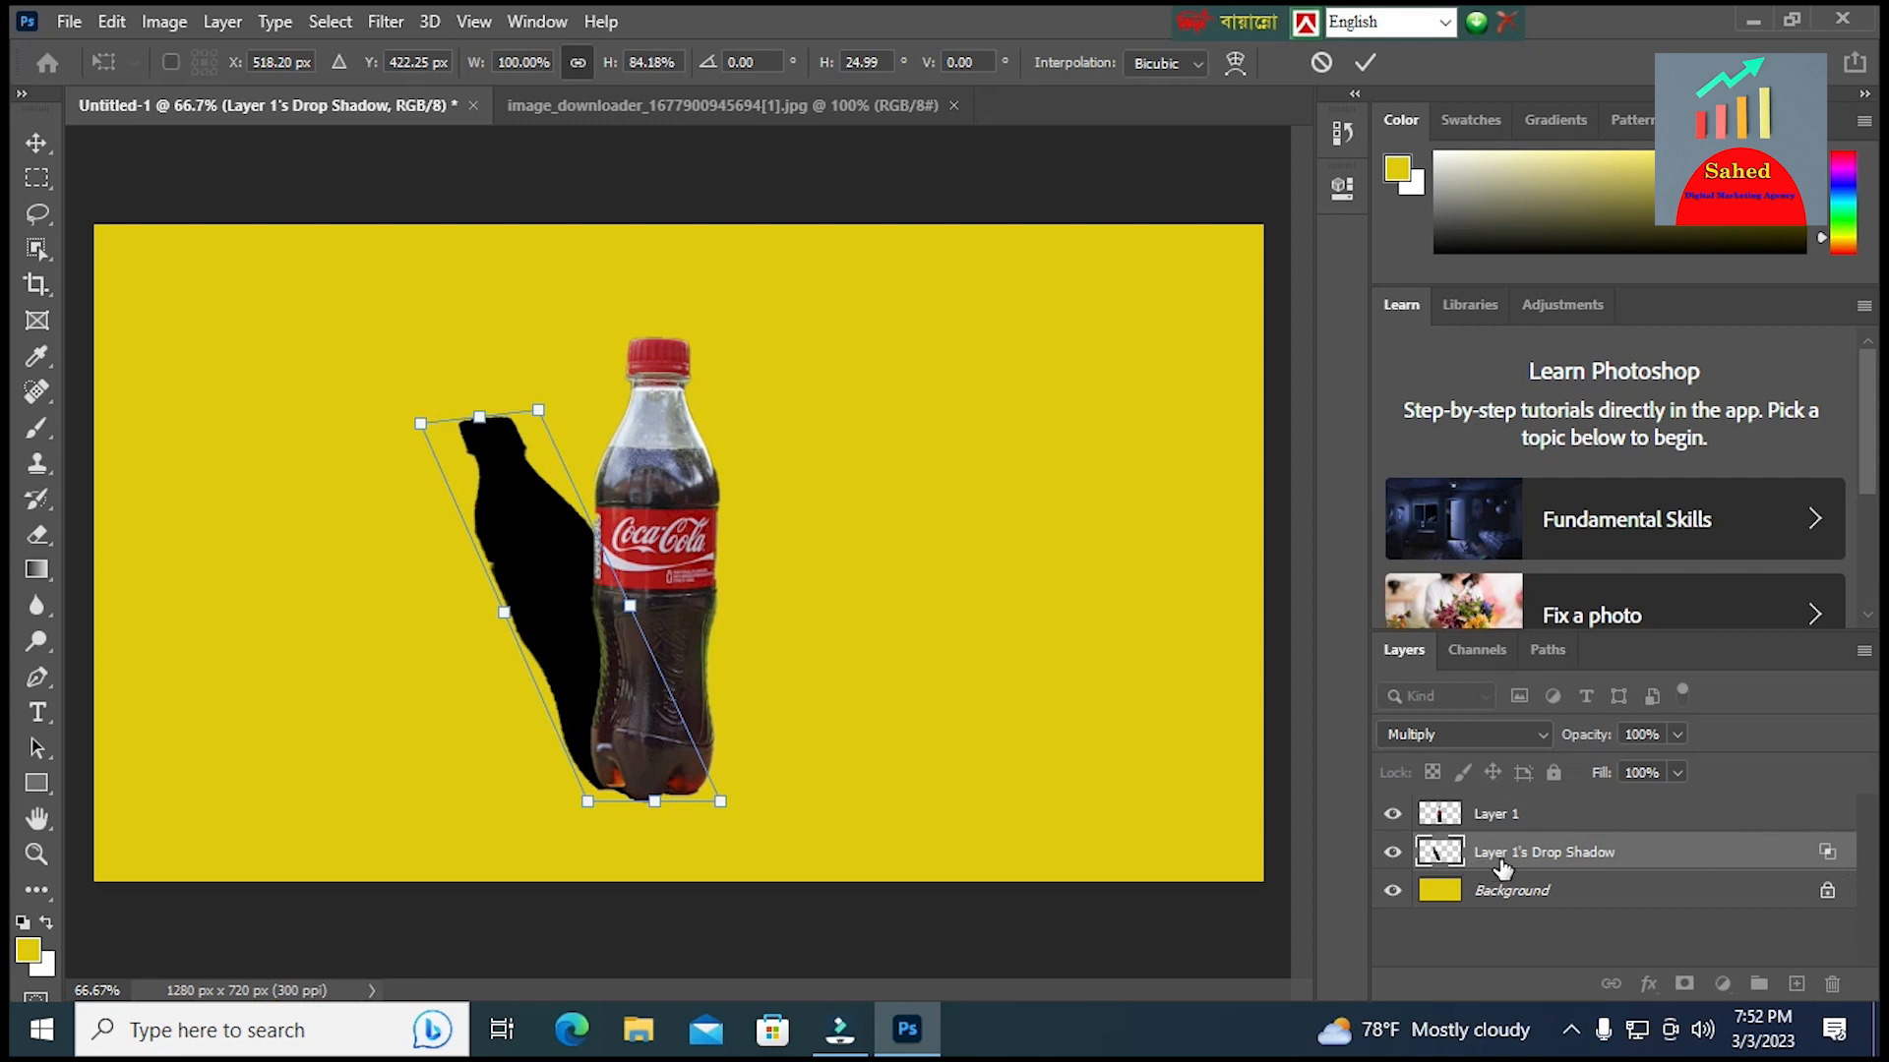
Lower the drop shadow layer's opacity to 63% and apply the pending transform
click(1676, 735)
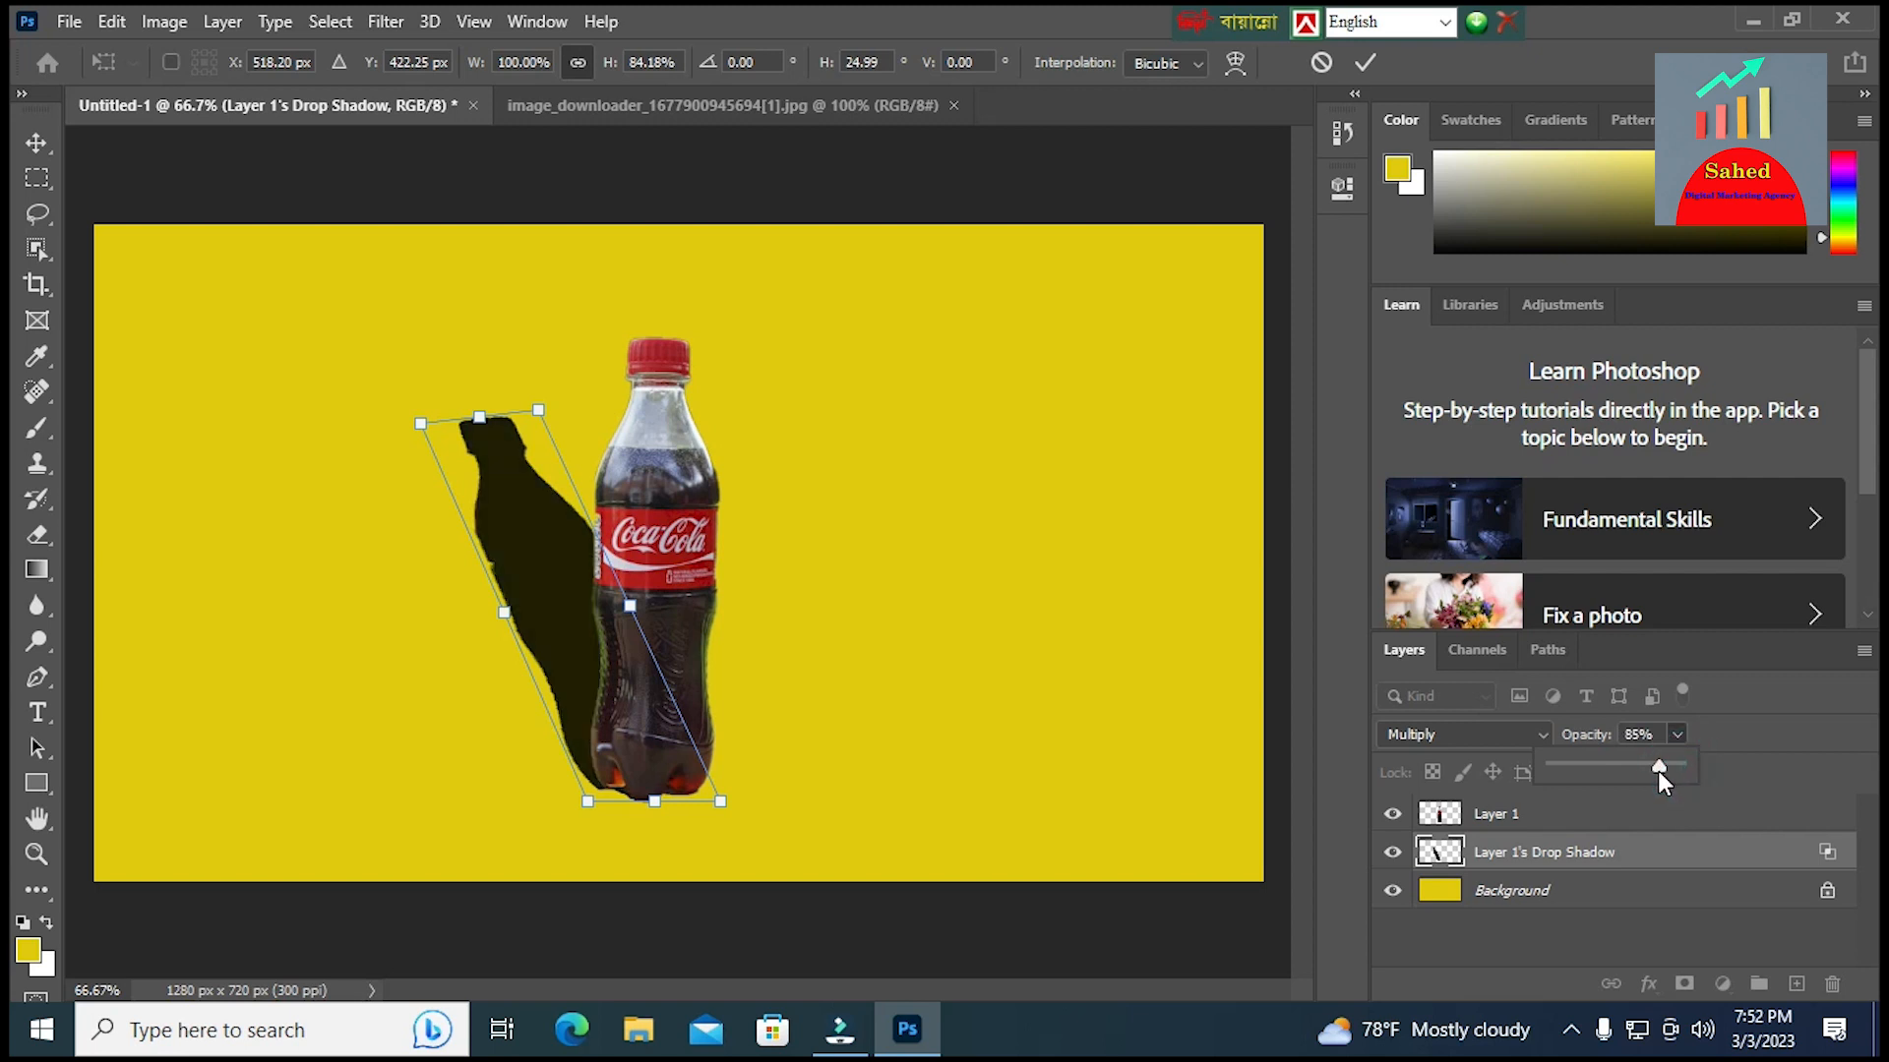
drag(1659, 767, 1632, 776)
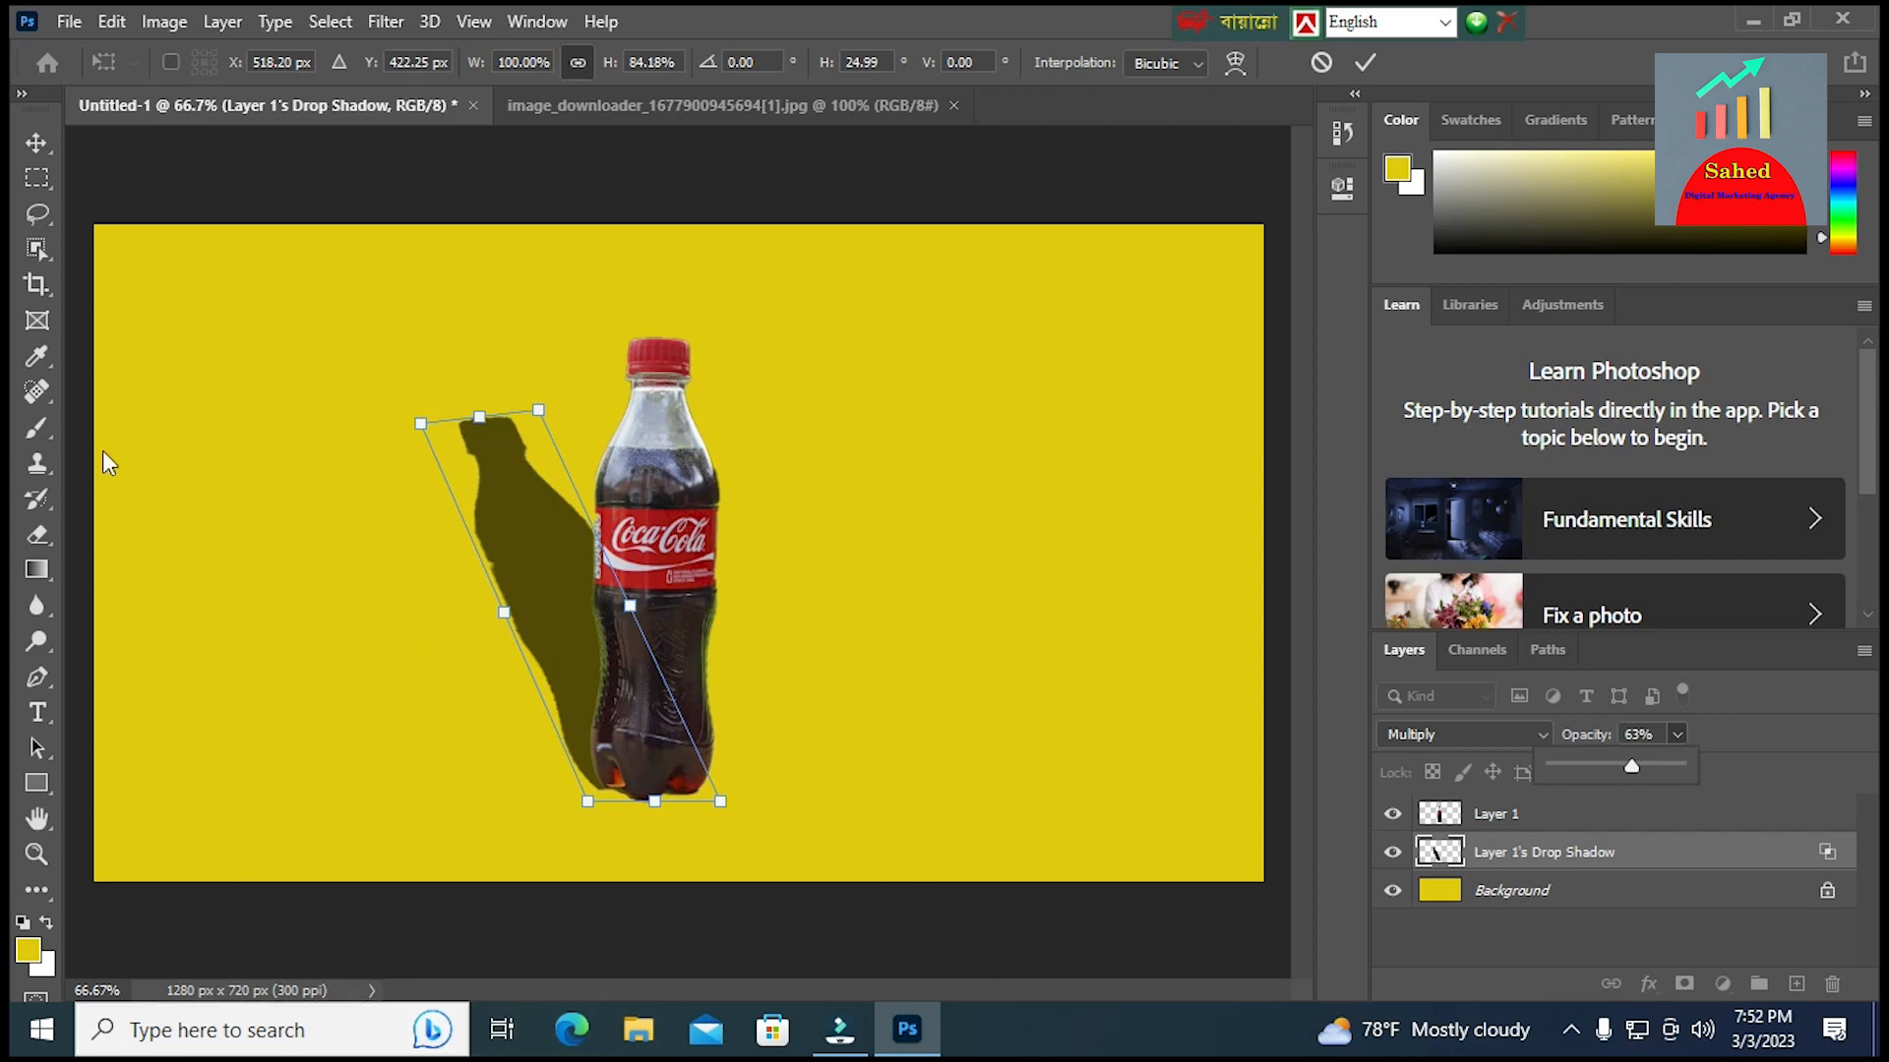
click(384, 23)
click(384, 24)
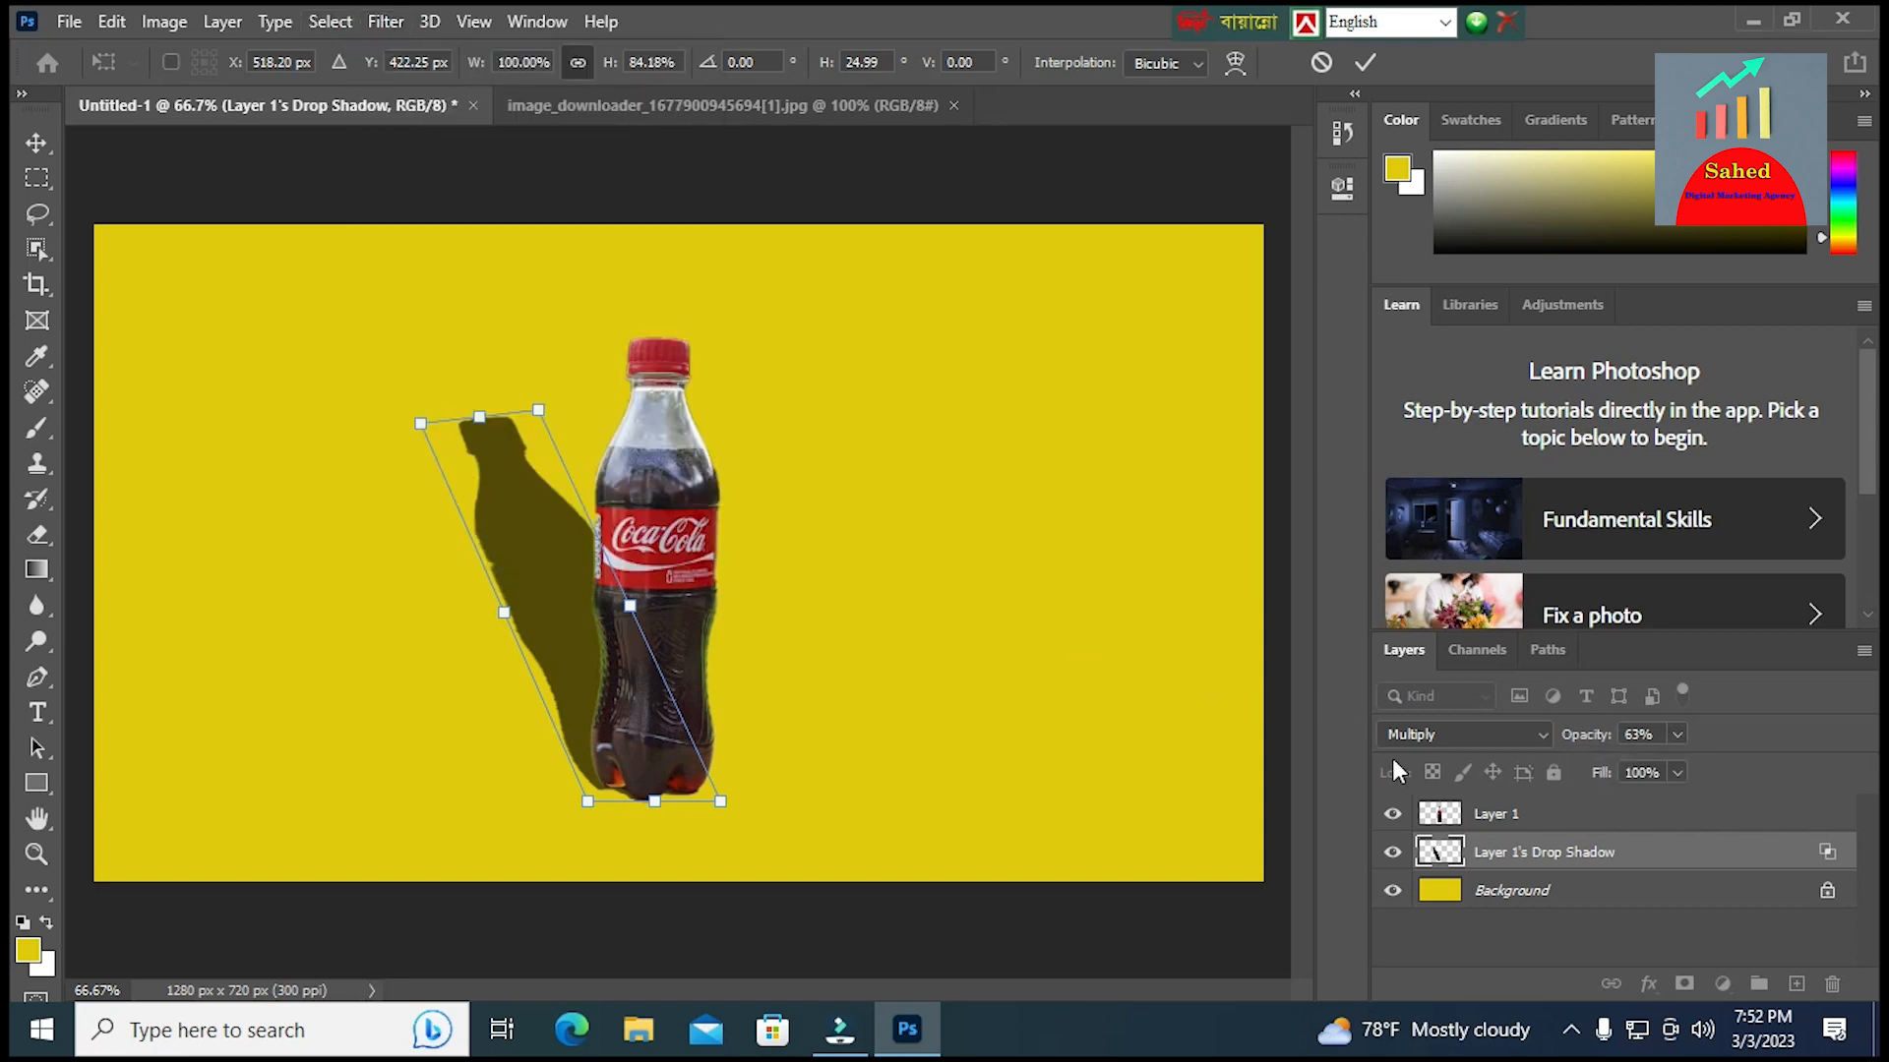
key(Return)
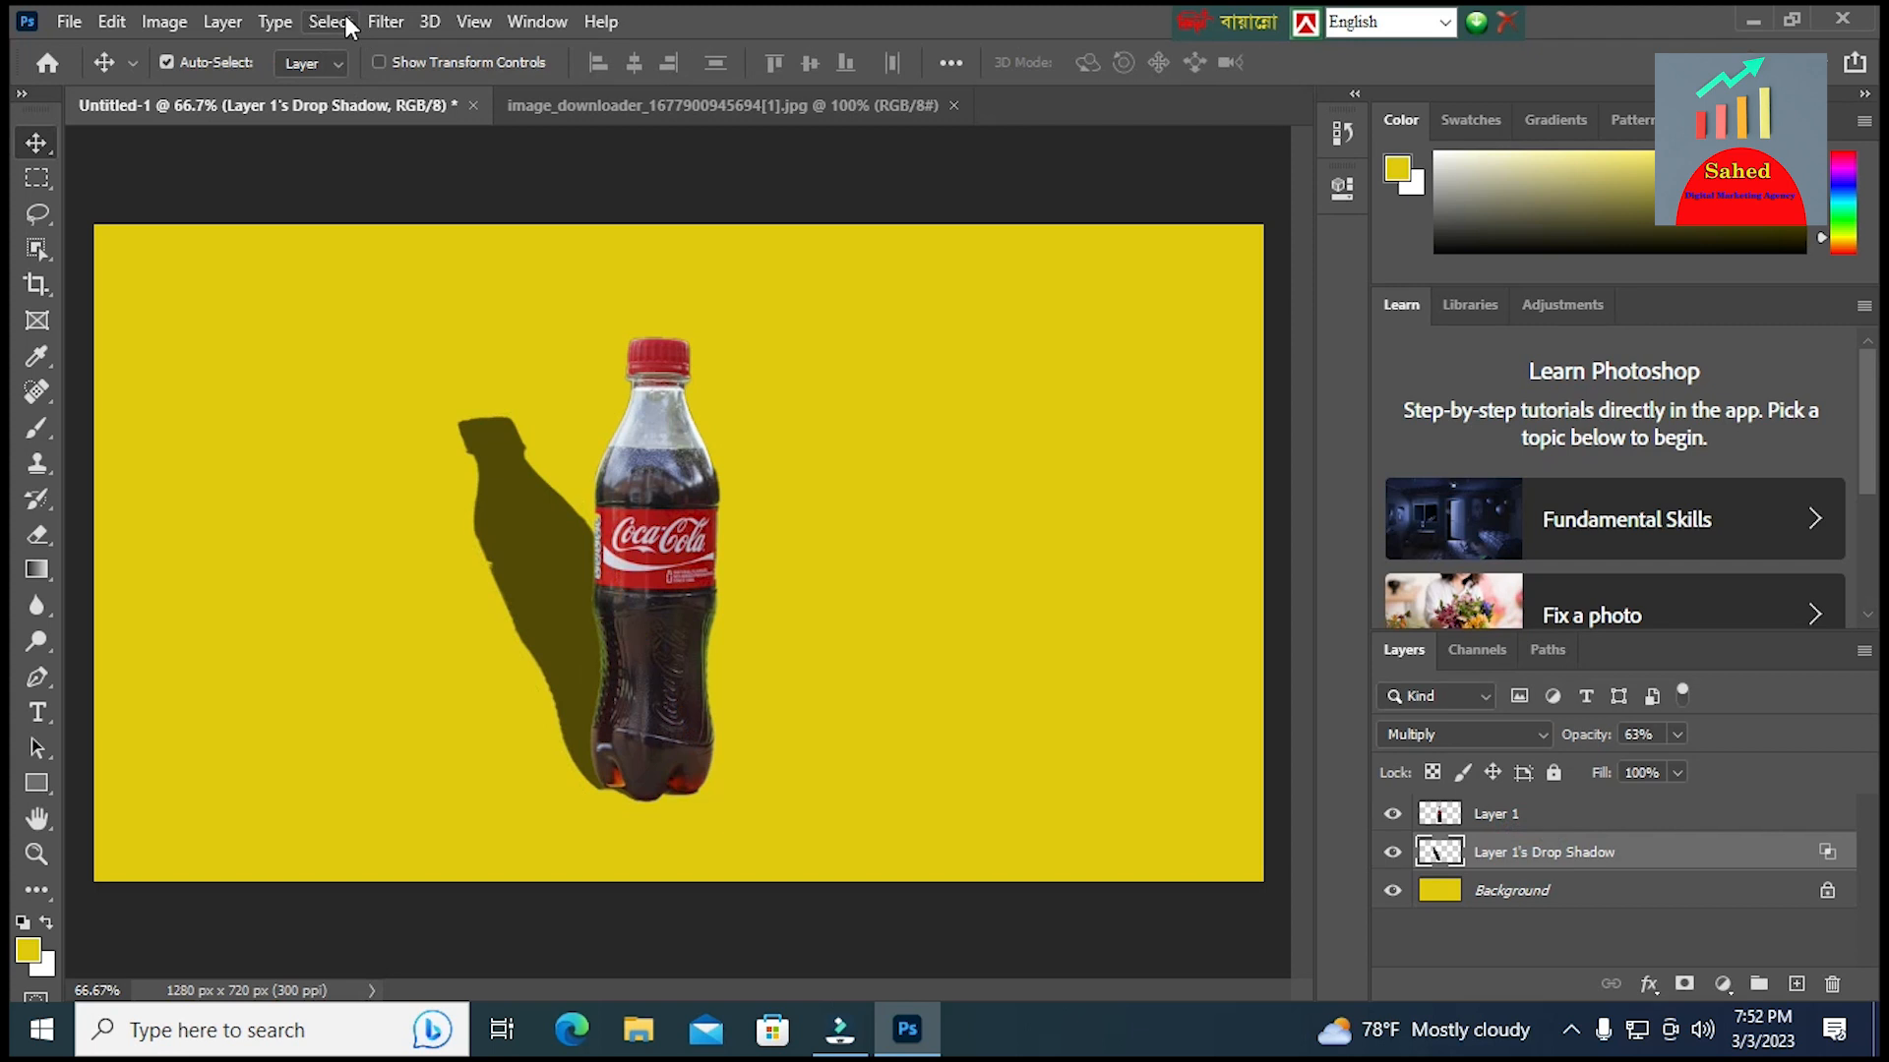
Soften the drop shadow layer with a Gaussian Blur of about 10 pixels radius
click(376, 16)
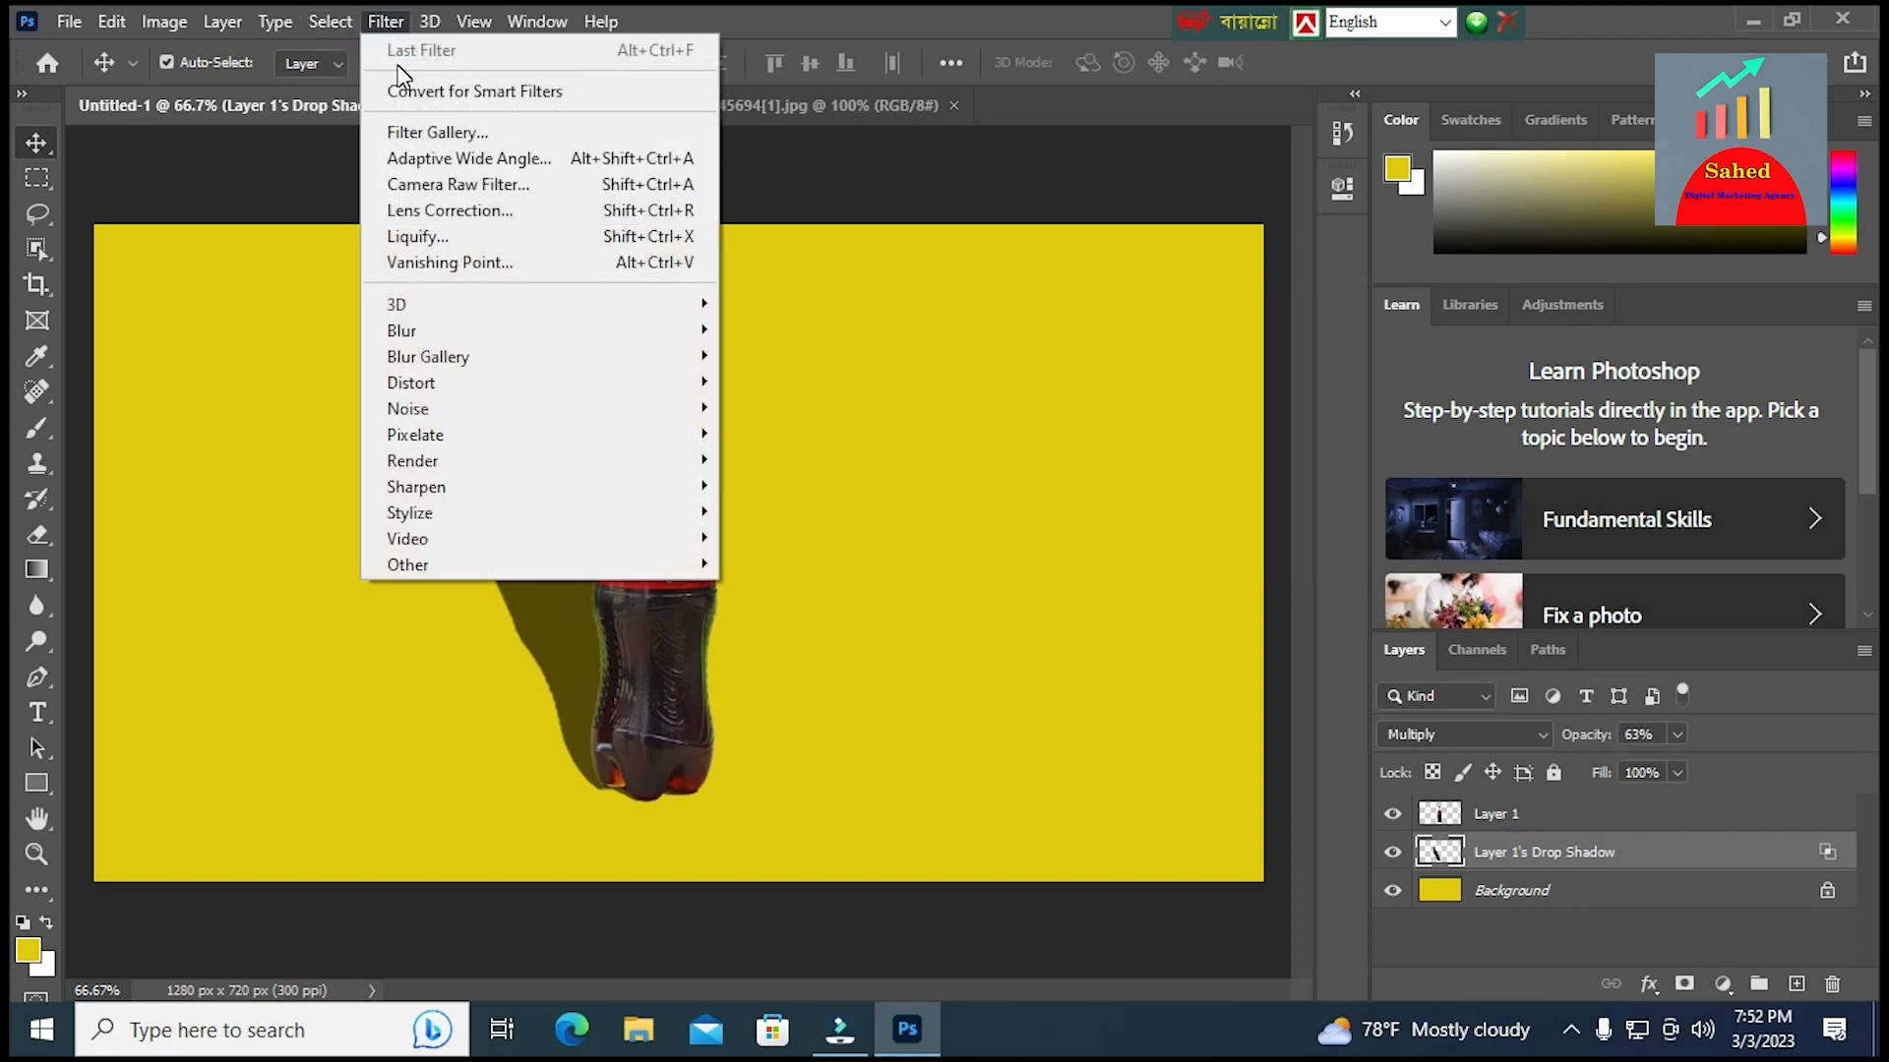
mouse_move(443, 392)
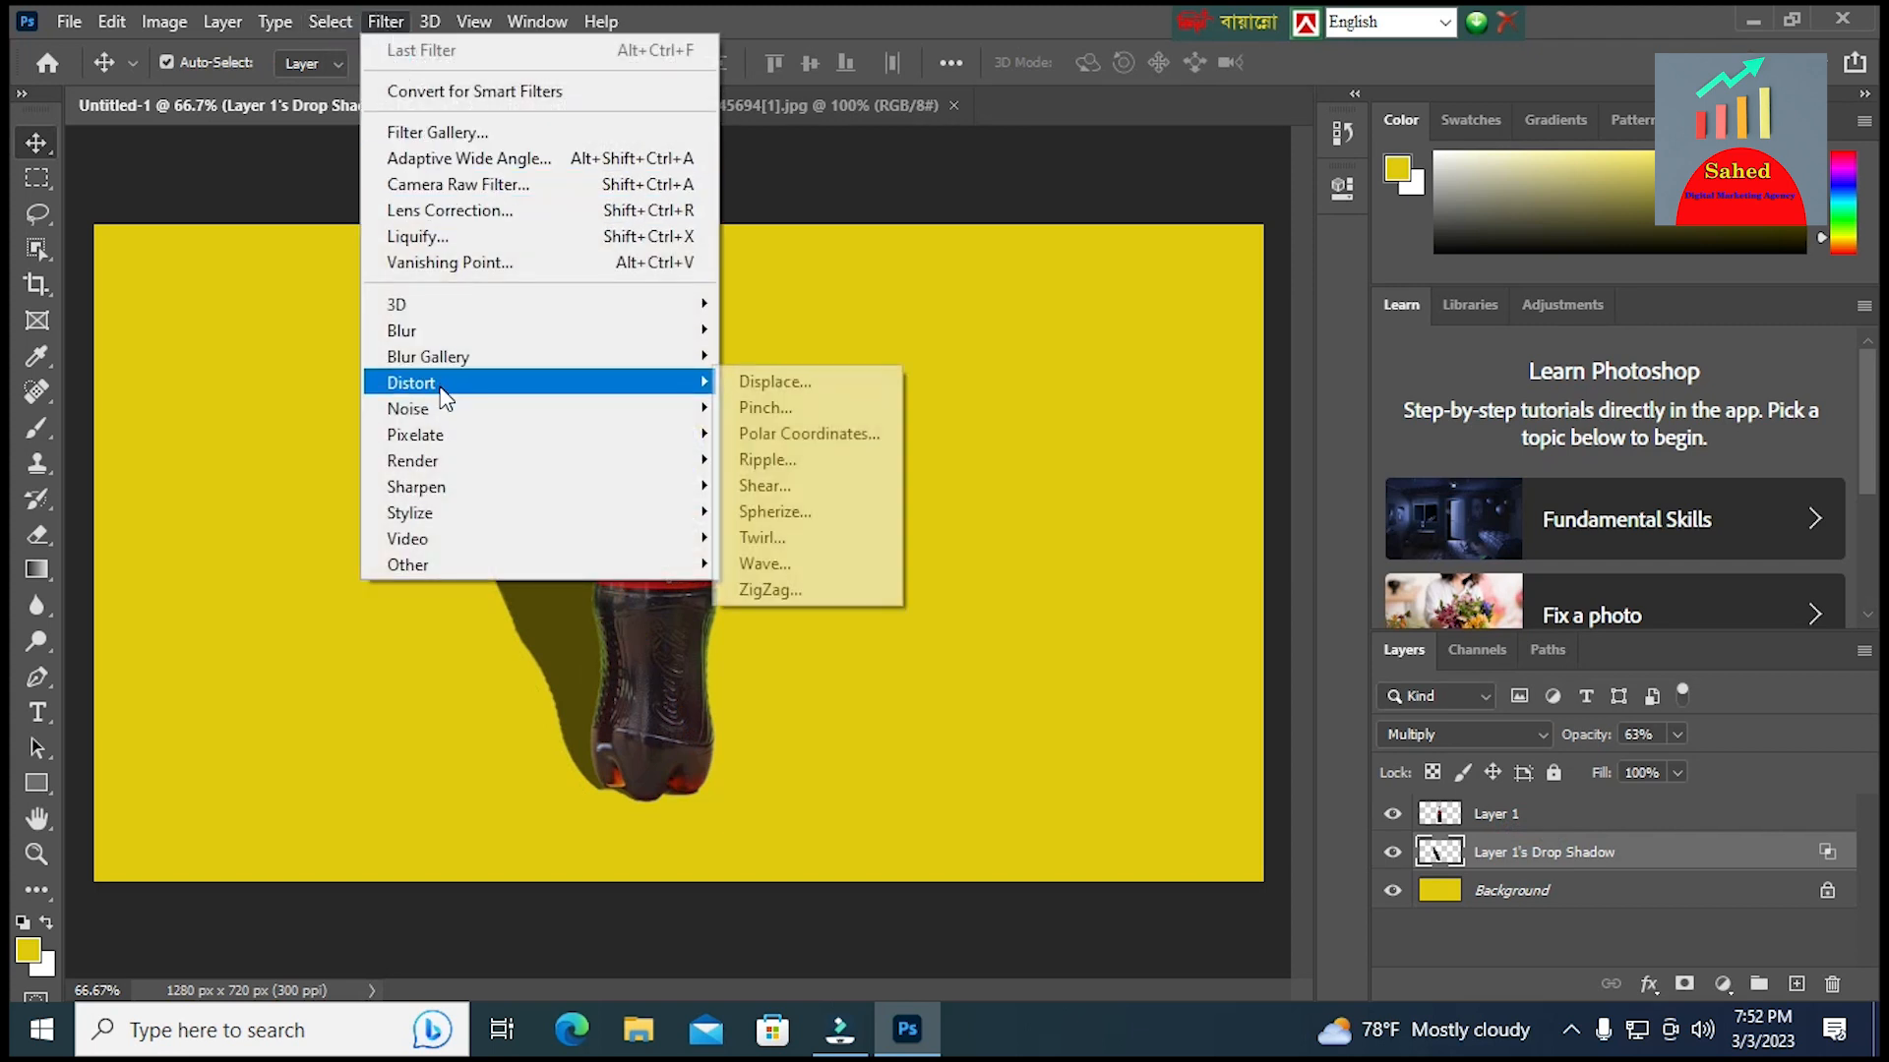
mouse_move(410, 332)
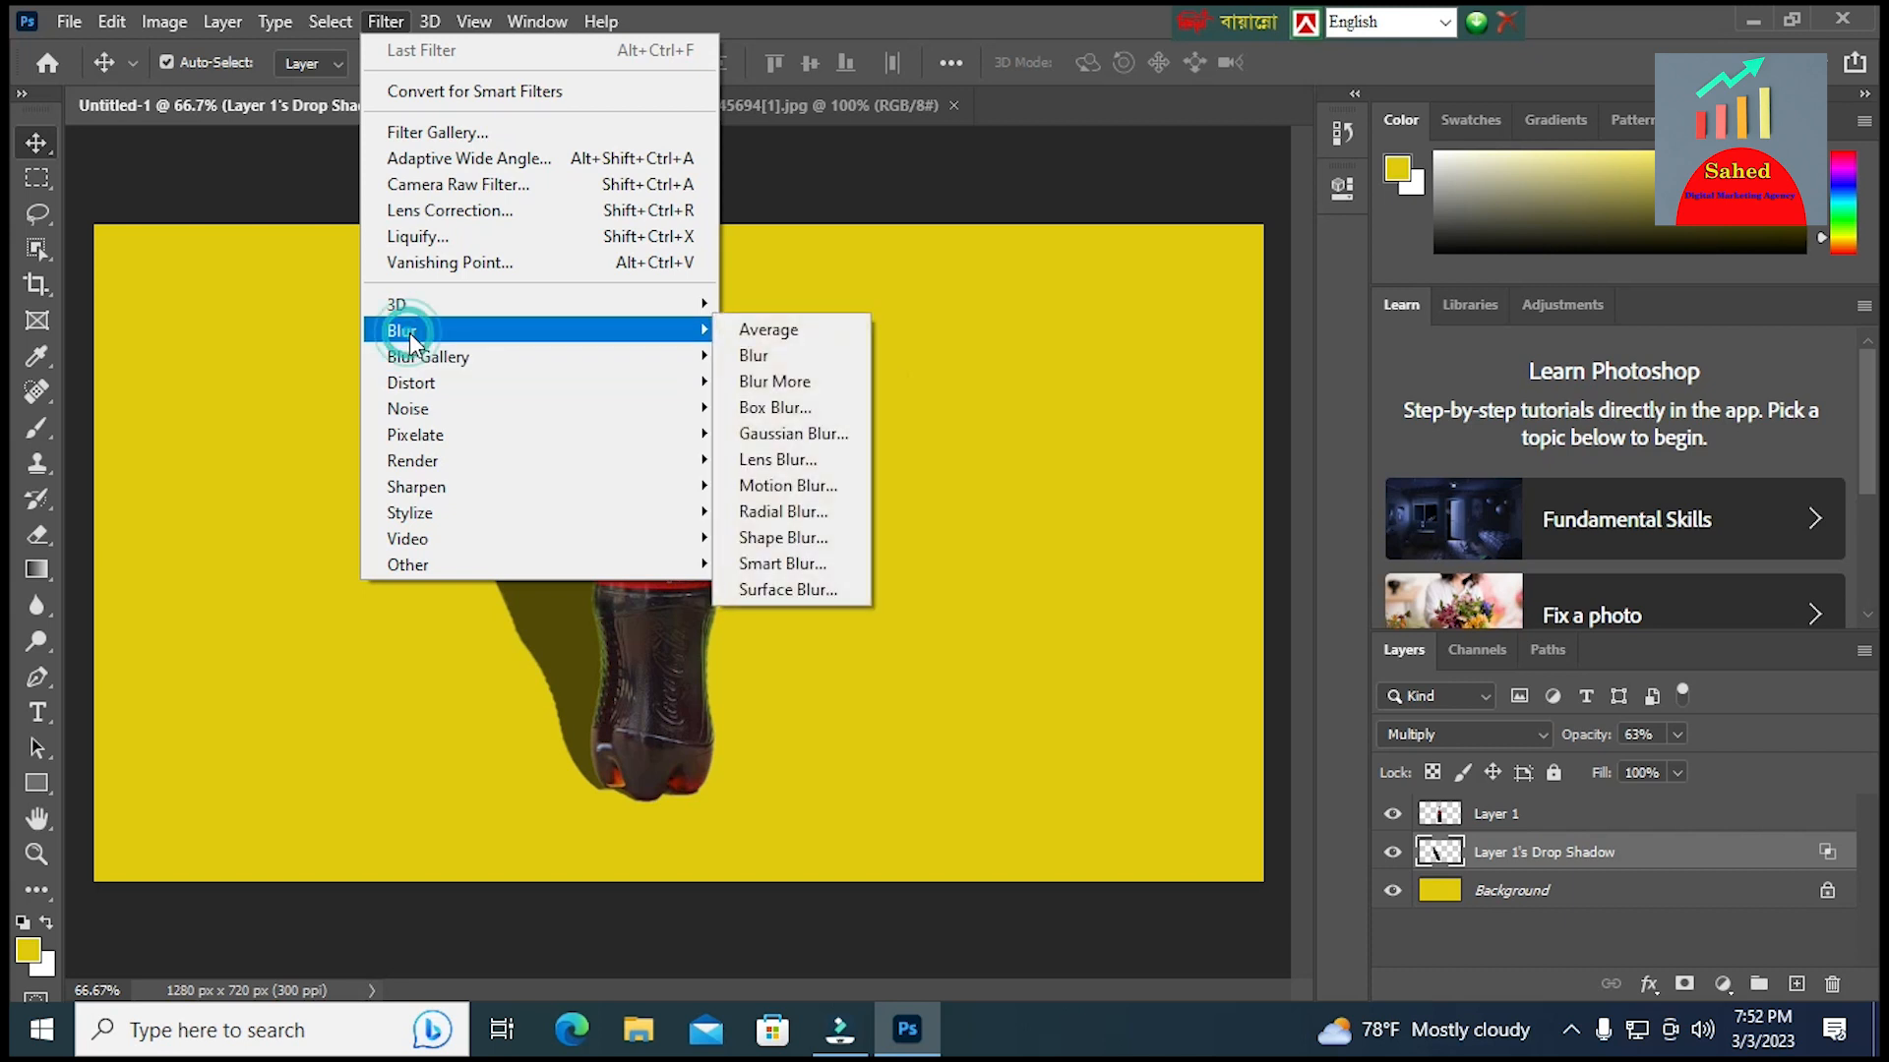
mouse_move(629, 356)
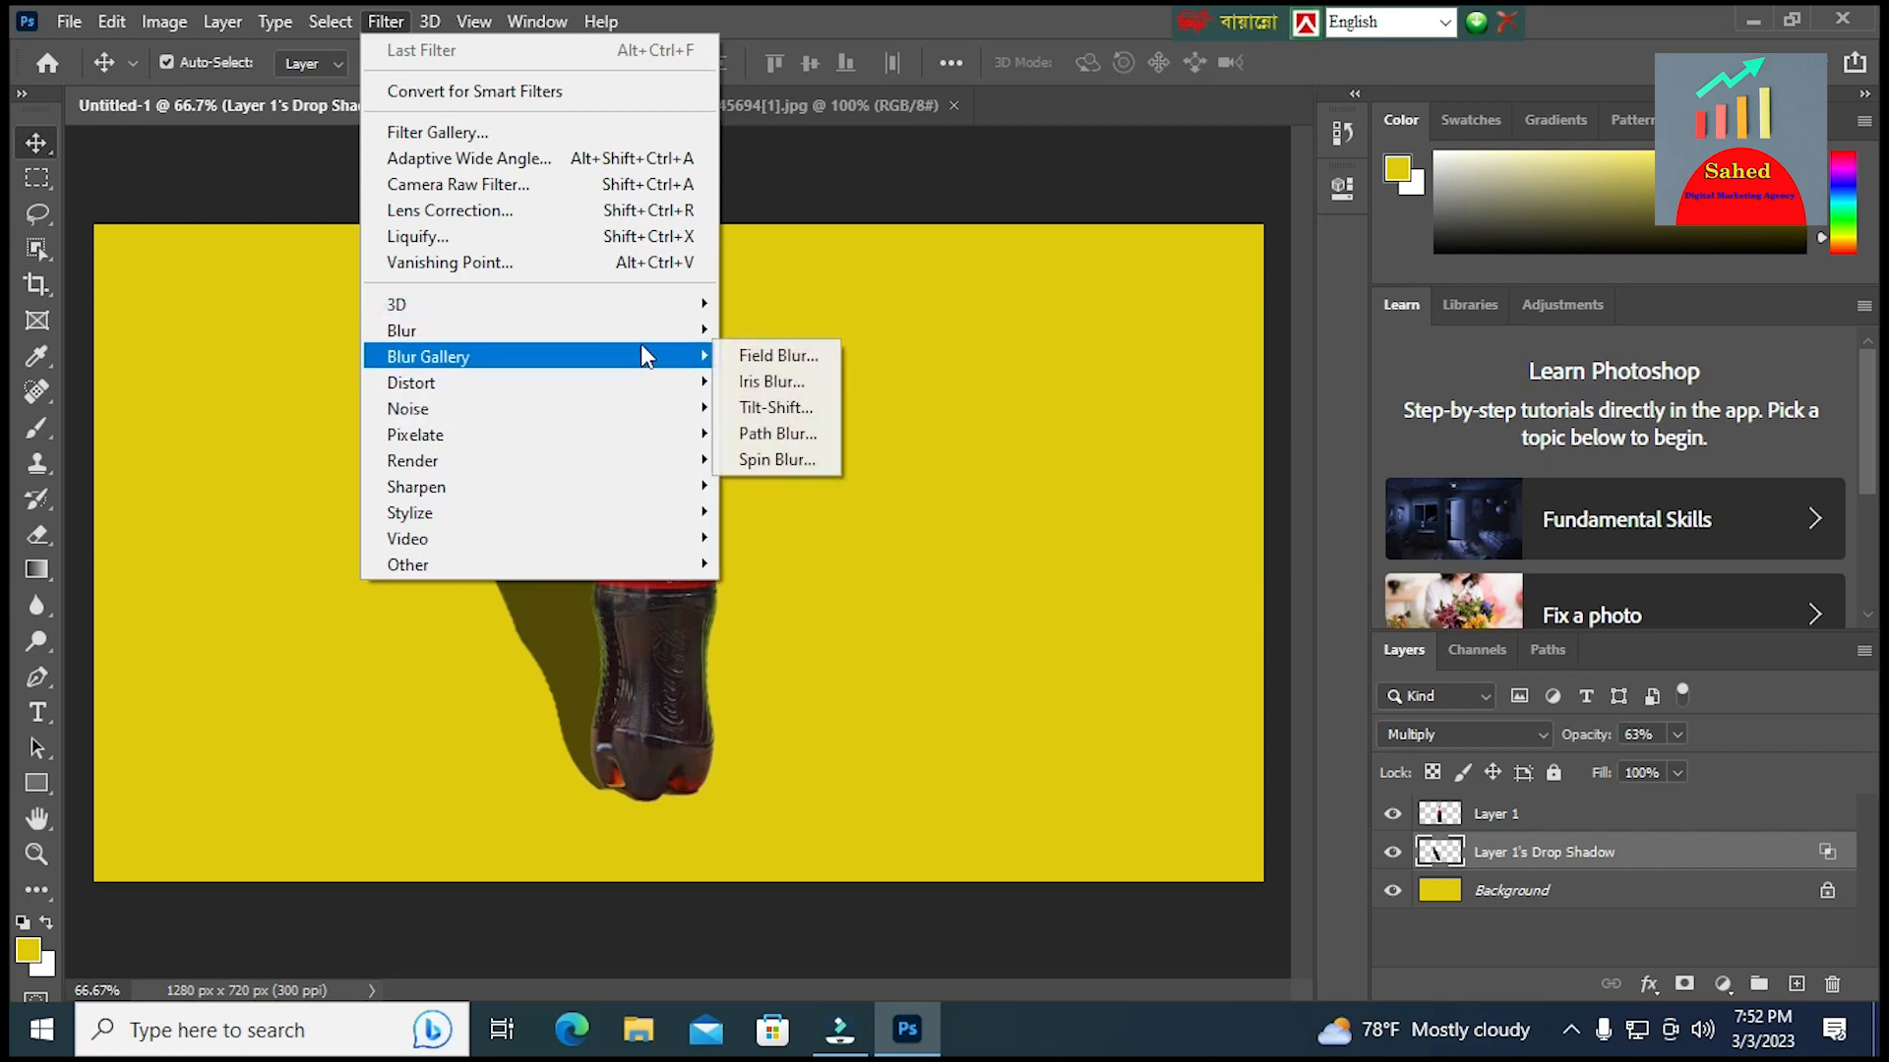
mouse_move(688, 337)
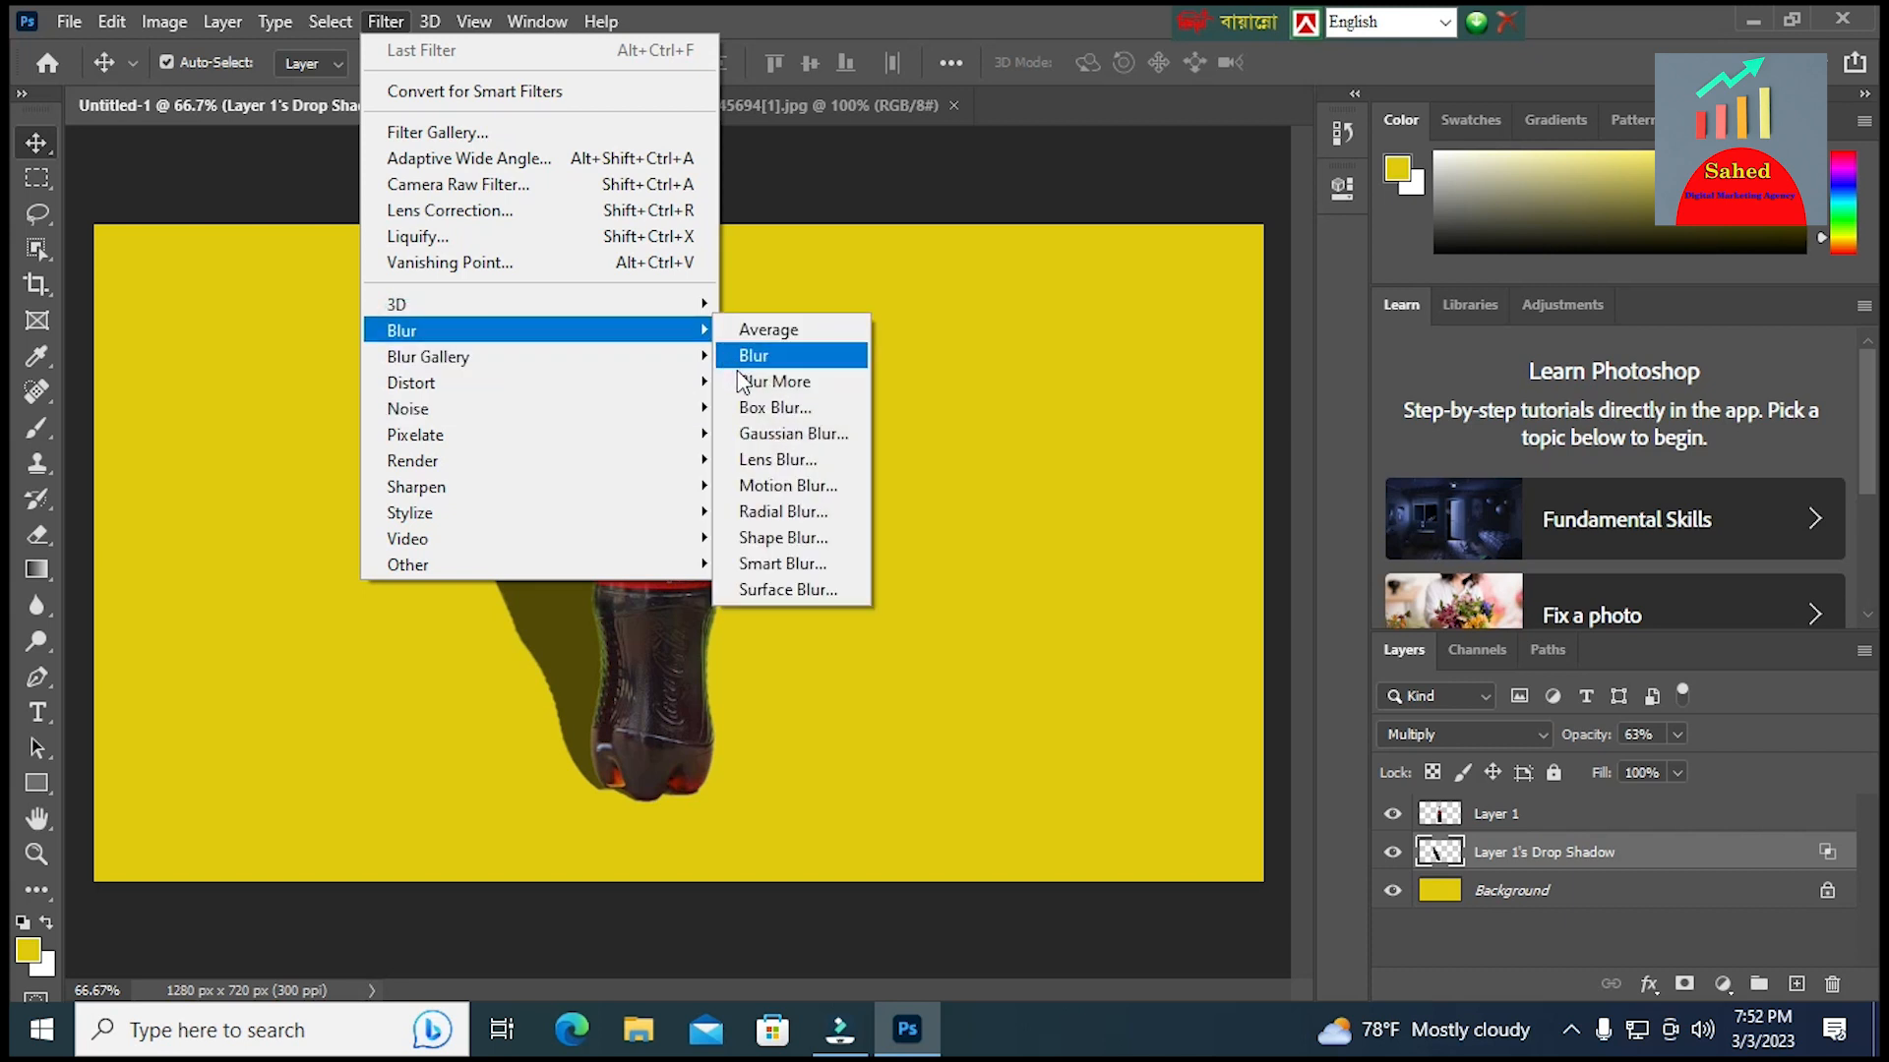
click(769, 436)
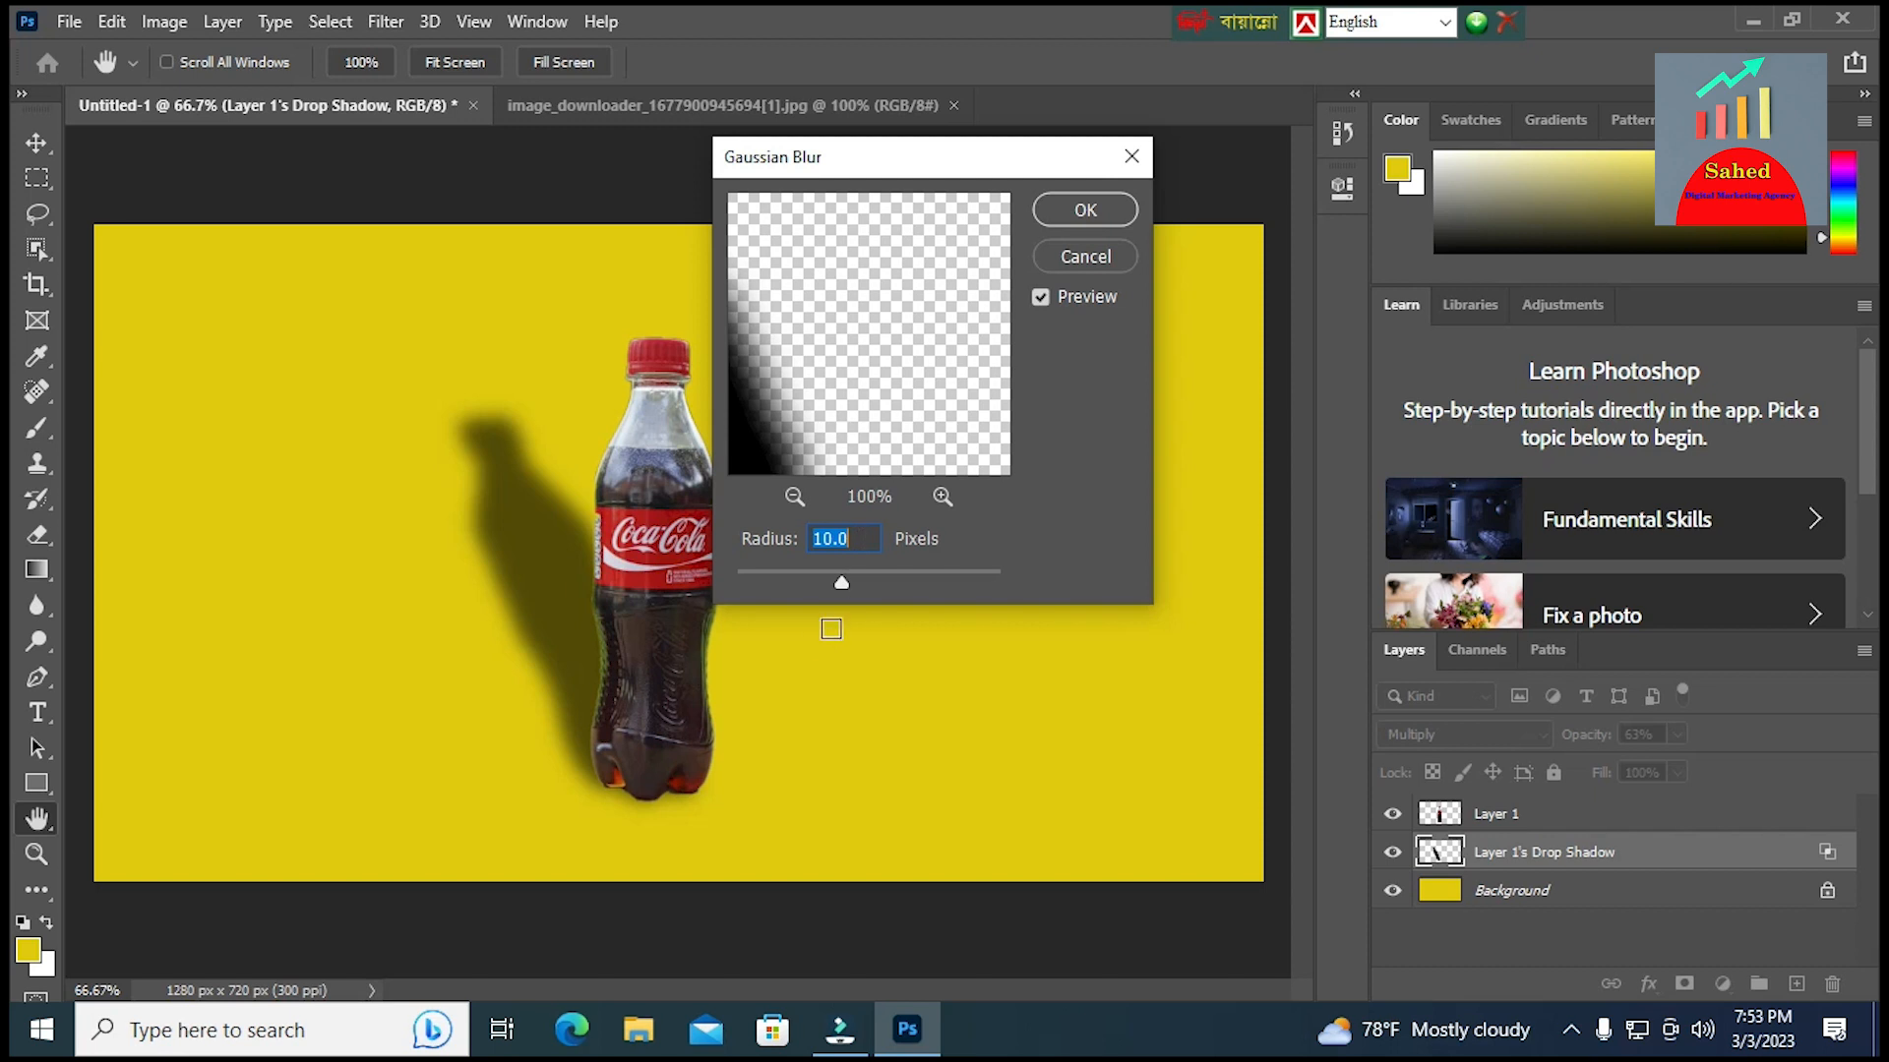
mouse_move(840, 581)
mouse_down()
mouse_move(822, 588)
mouse_move(838, 590)
mouse_up()
click(1086, 211)
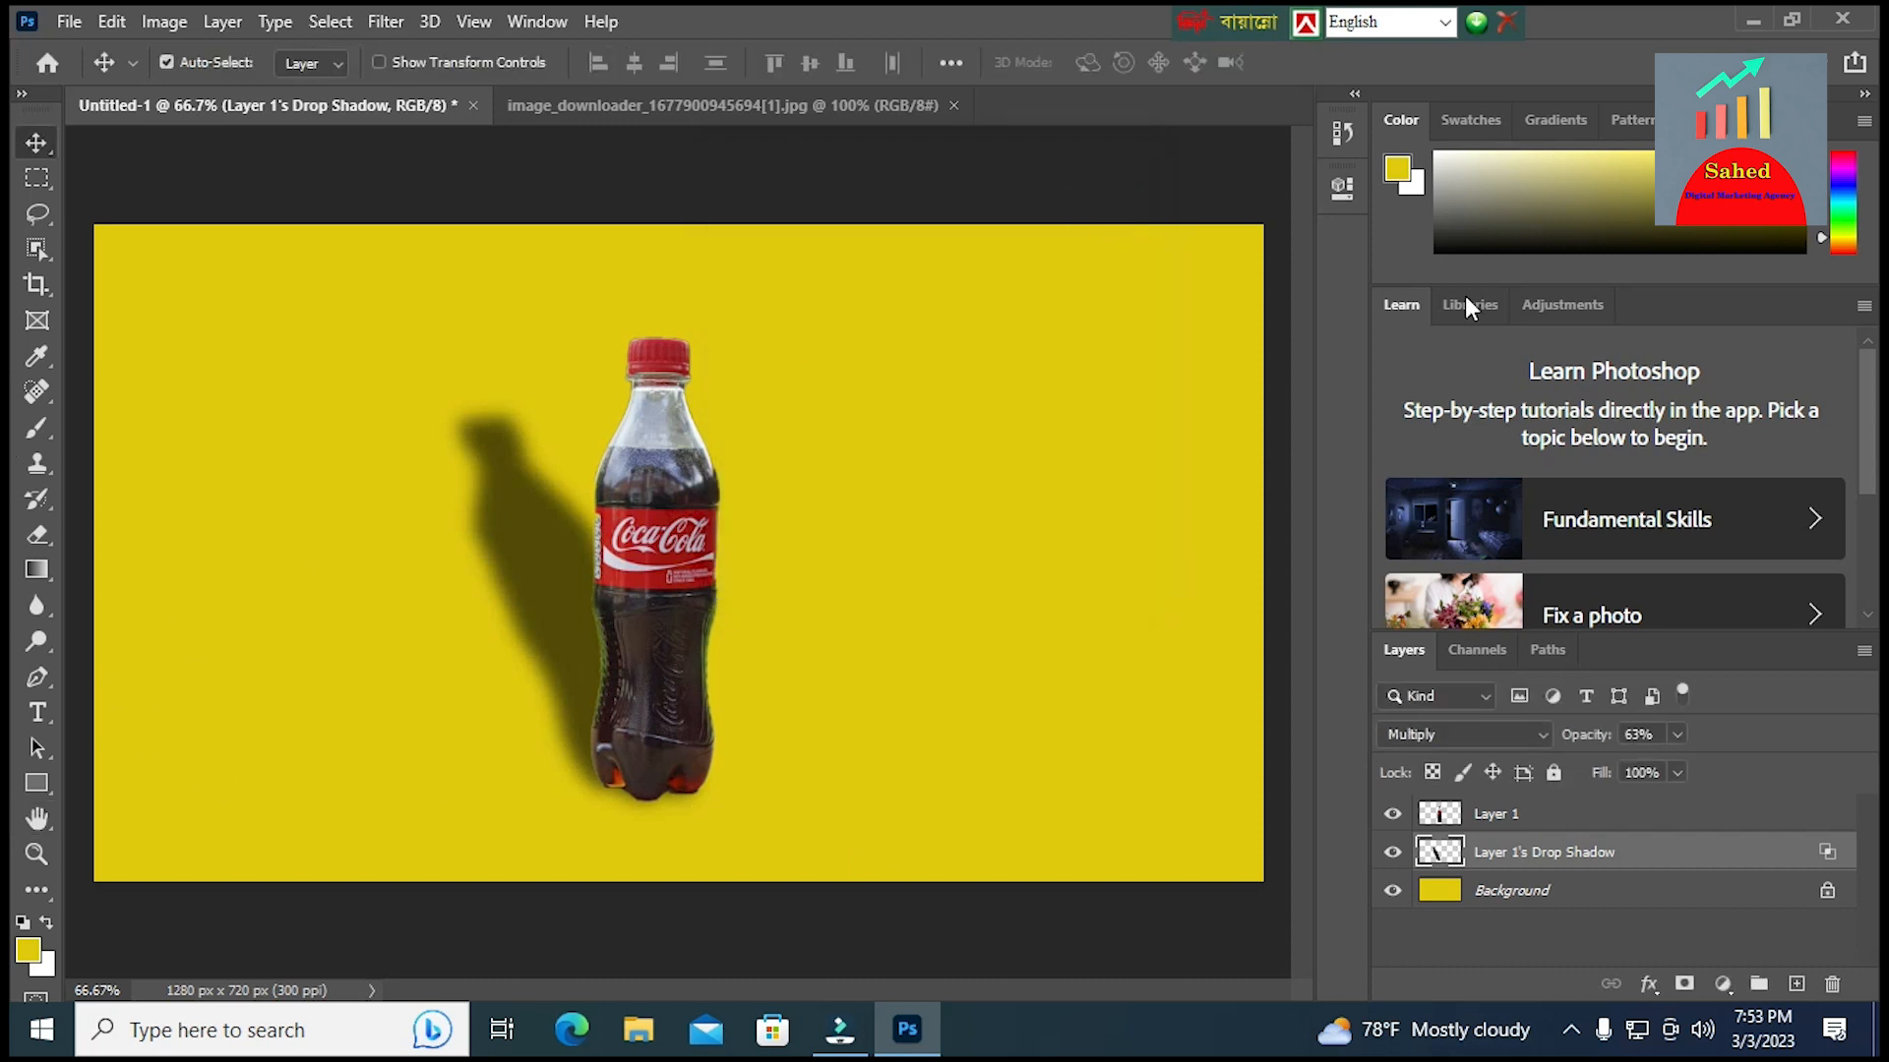